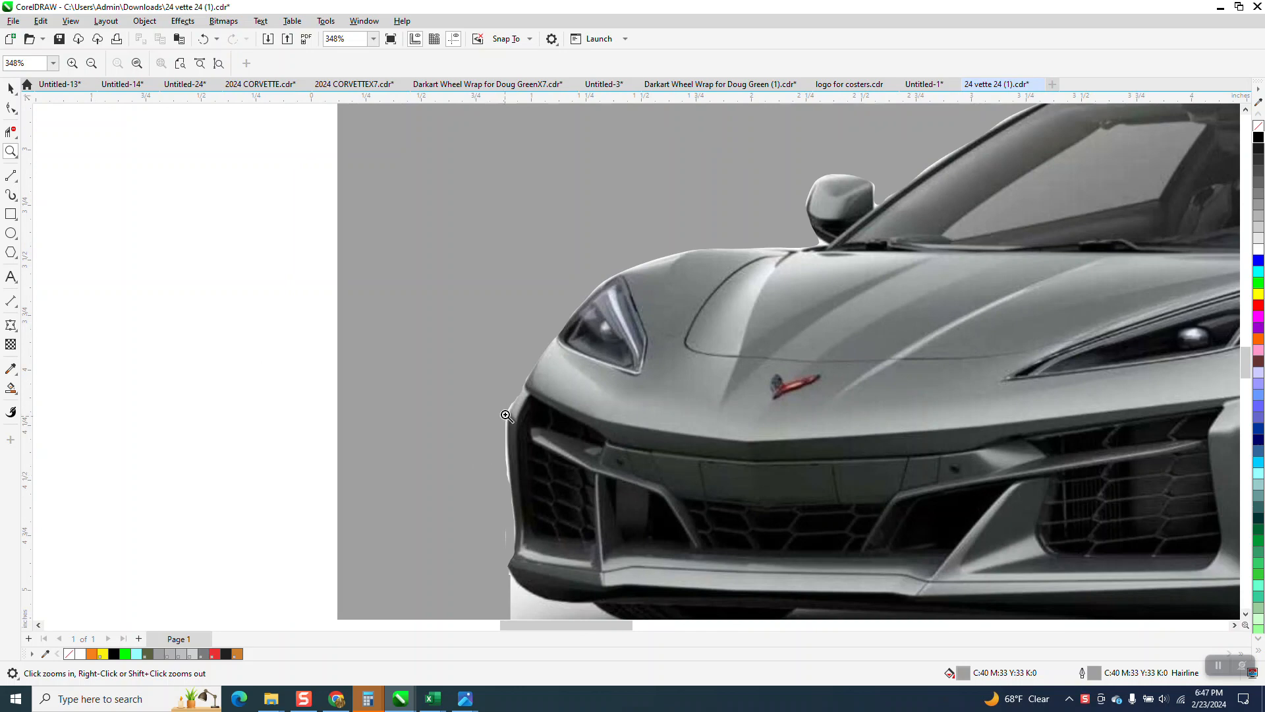
Ungroup the grouped Corvette sign artwork so its car photo can be edited separately.
scroll(523, 427, up, 5)
scroll(523, 426, down, 7)
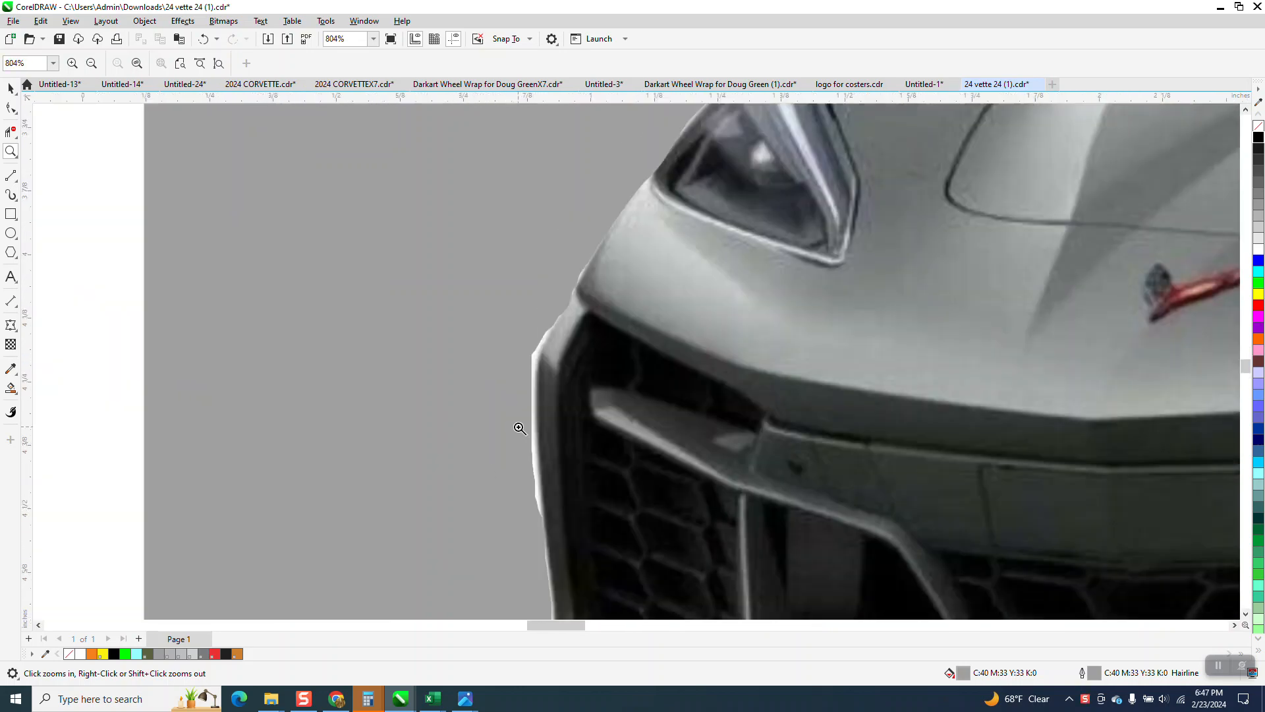
scroll(504, 387, down, 2)
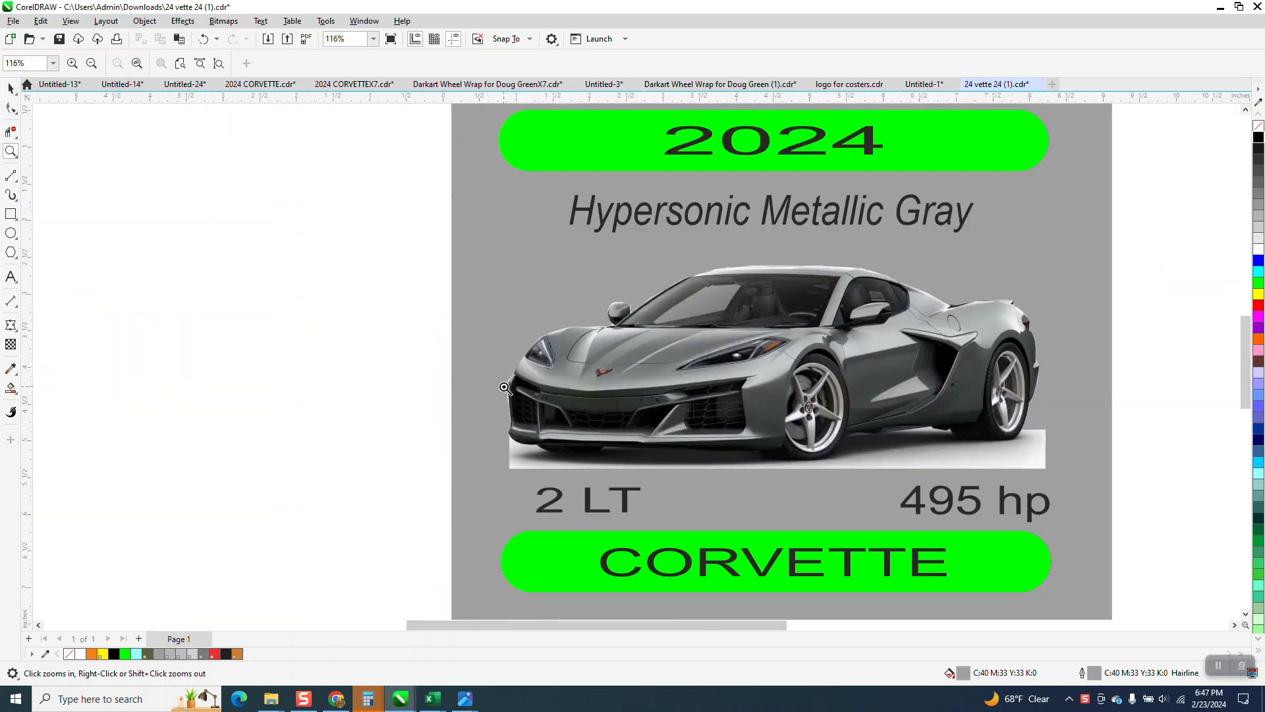
scroll(499, 380, up, 5)
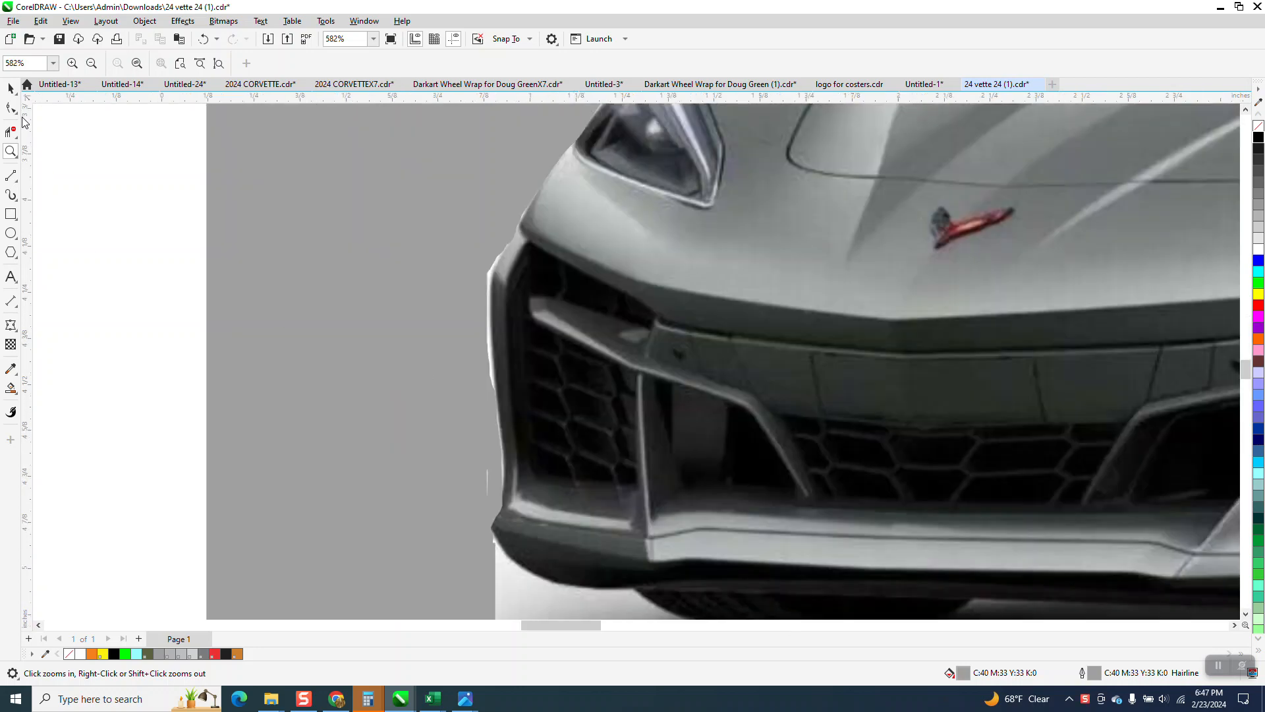
click(11, 109)
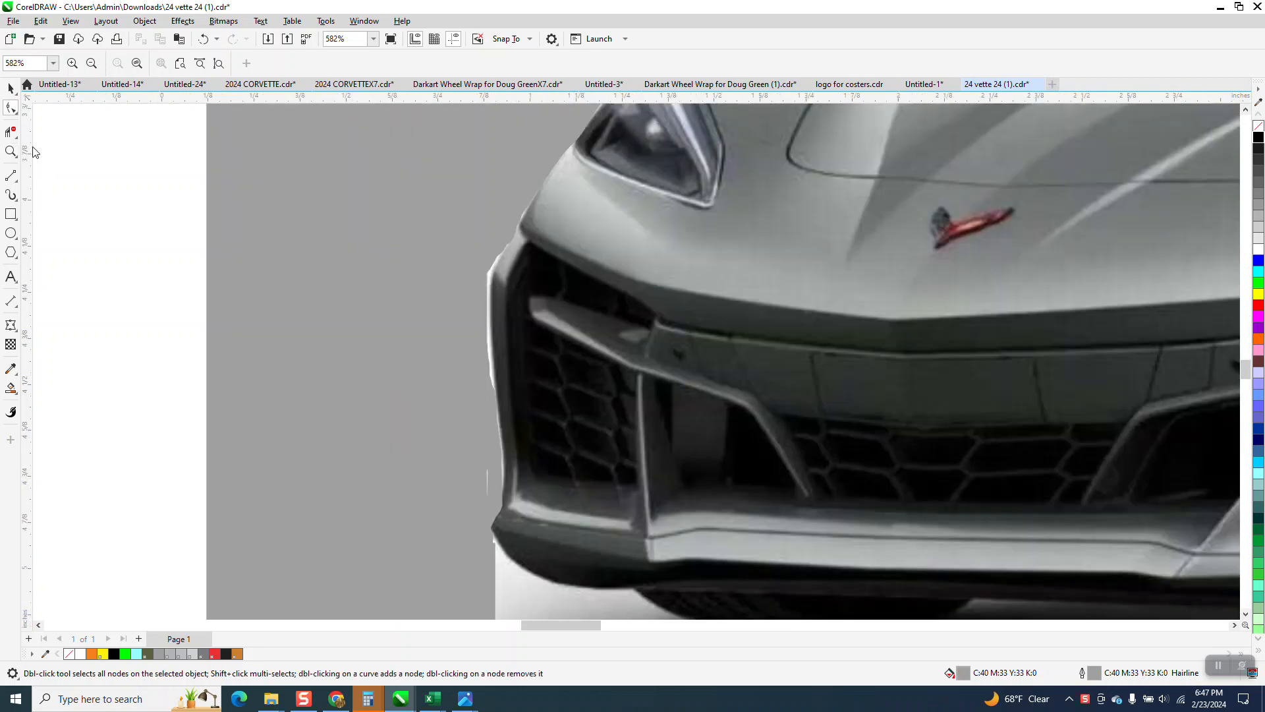
click(11, 87)
click(326, 176)
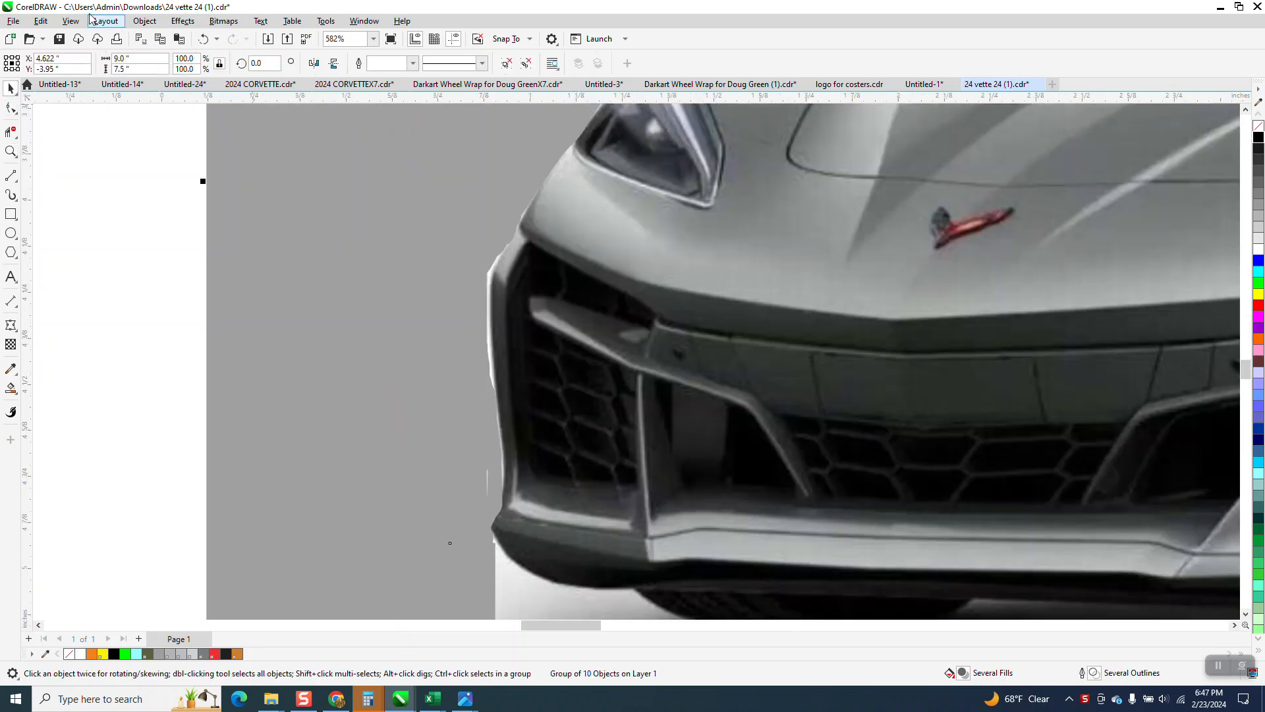
click(149, 25)
mouse_move(161, 246)
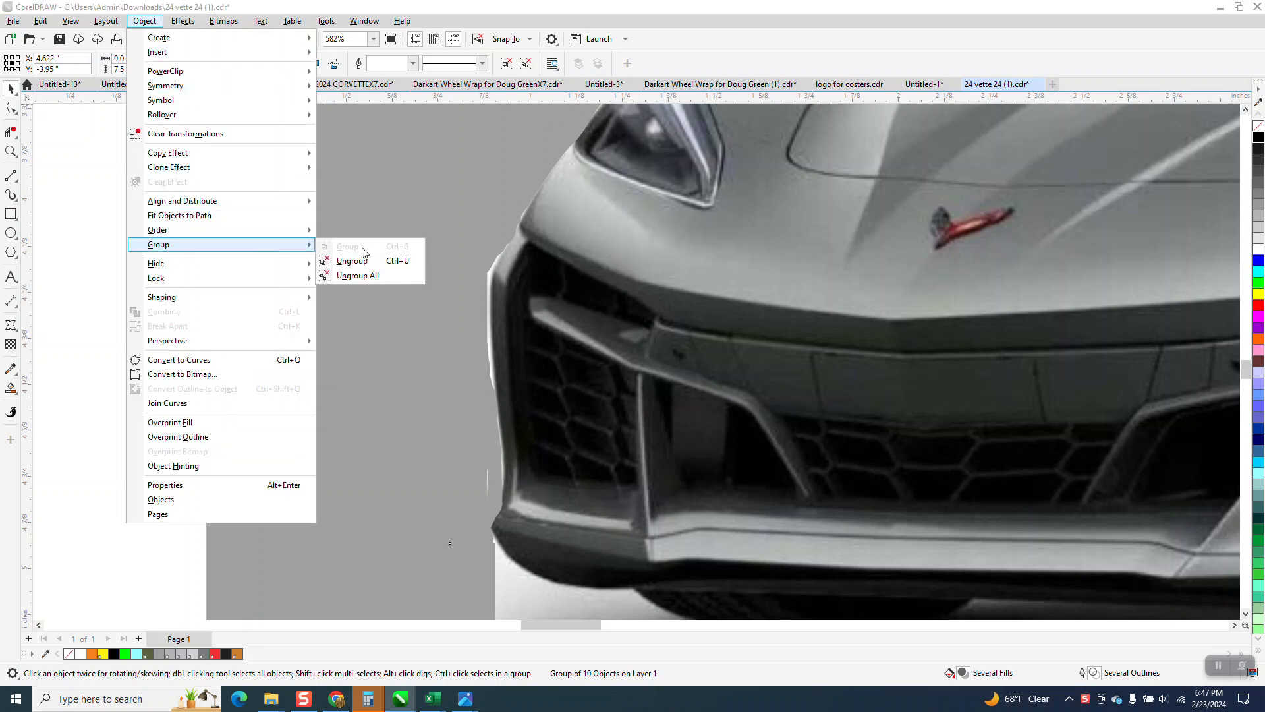
click(356, 261)
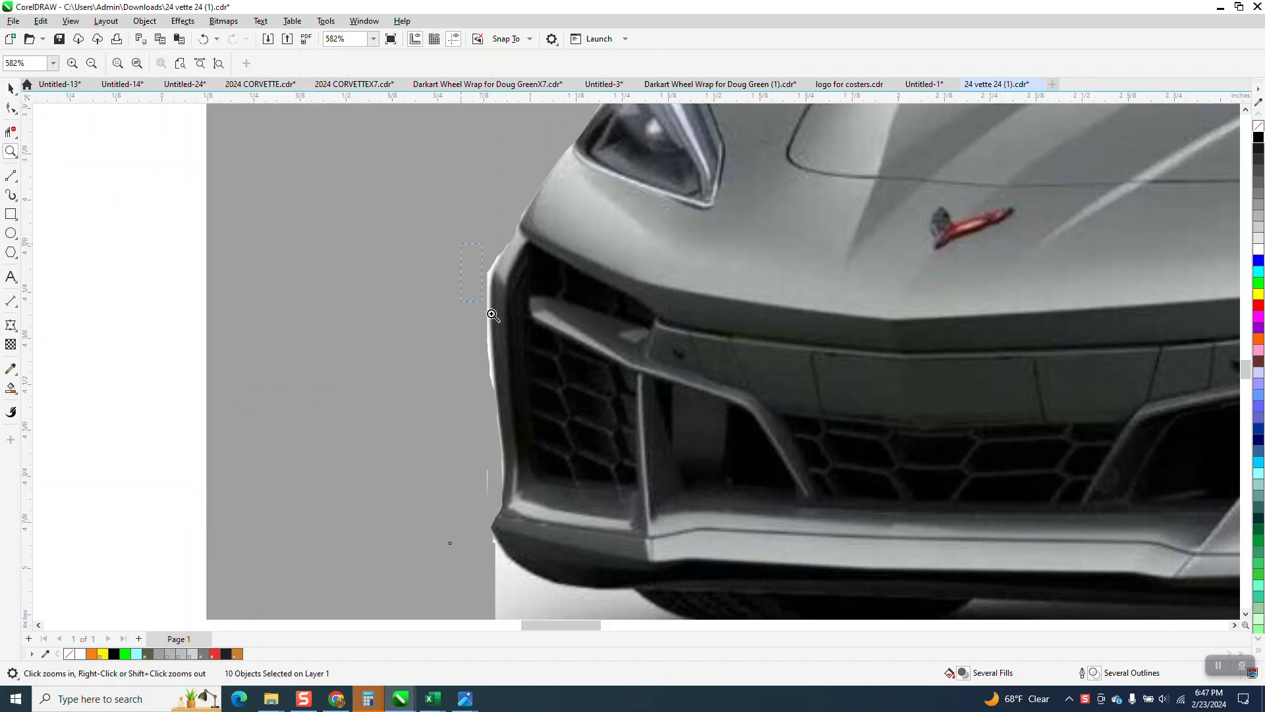
Select the car photo's crop outline for node editing and delete the protruding node at the outer corner of the front grille.
drag(474, 282, 607, 390)
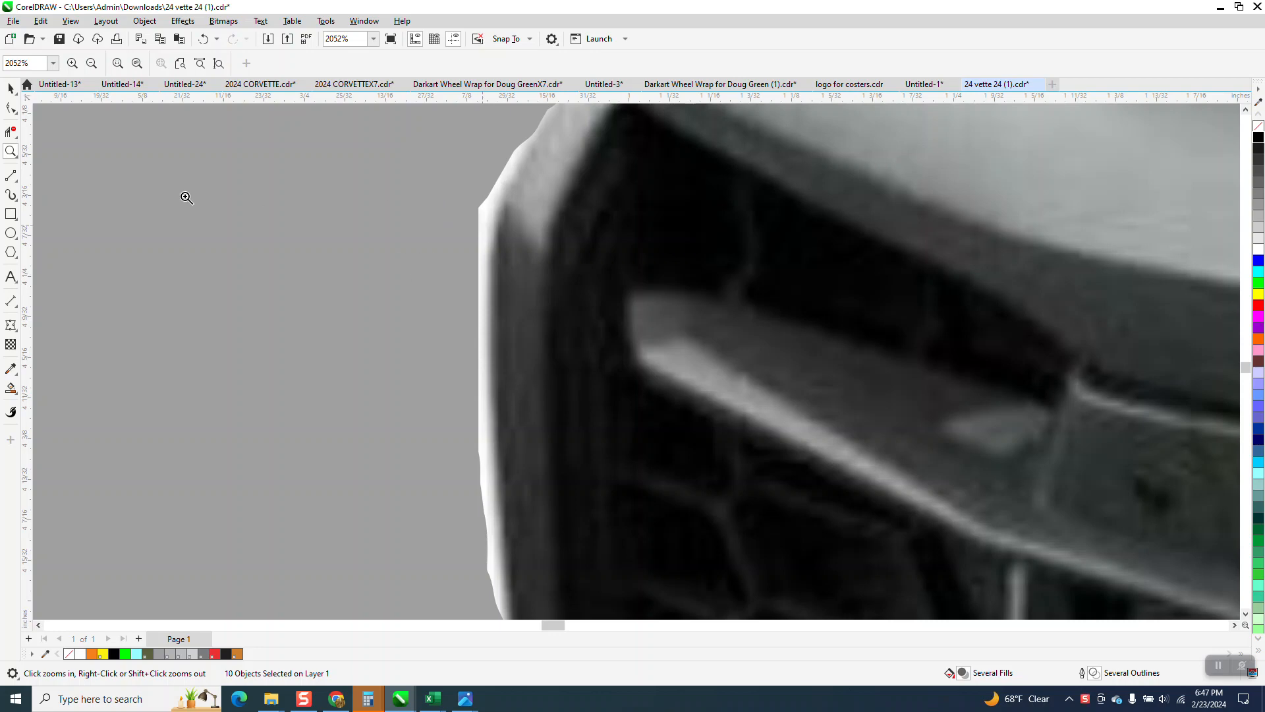
scroll(366, 257, down, 2)
drag(366, 158, 547, 482)
key(F10)
click(603, 225)
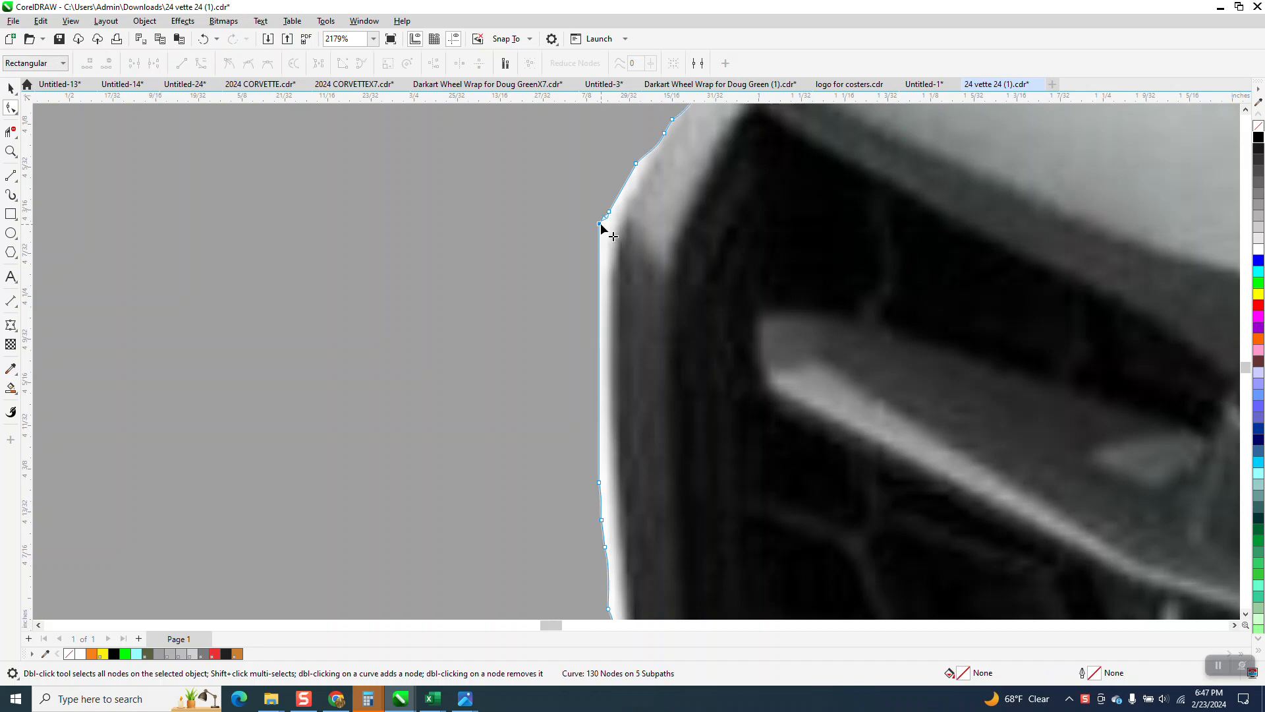
key(Delete)
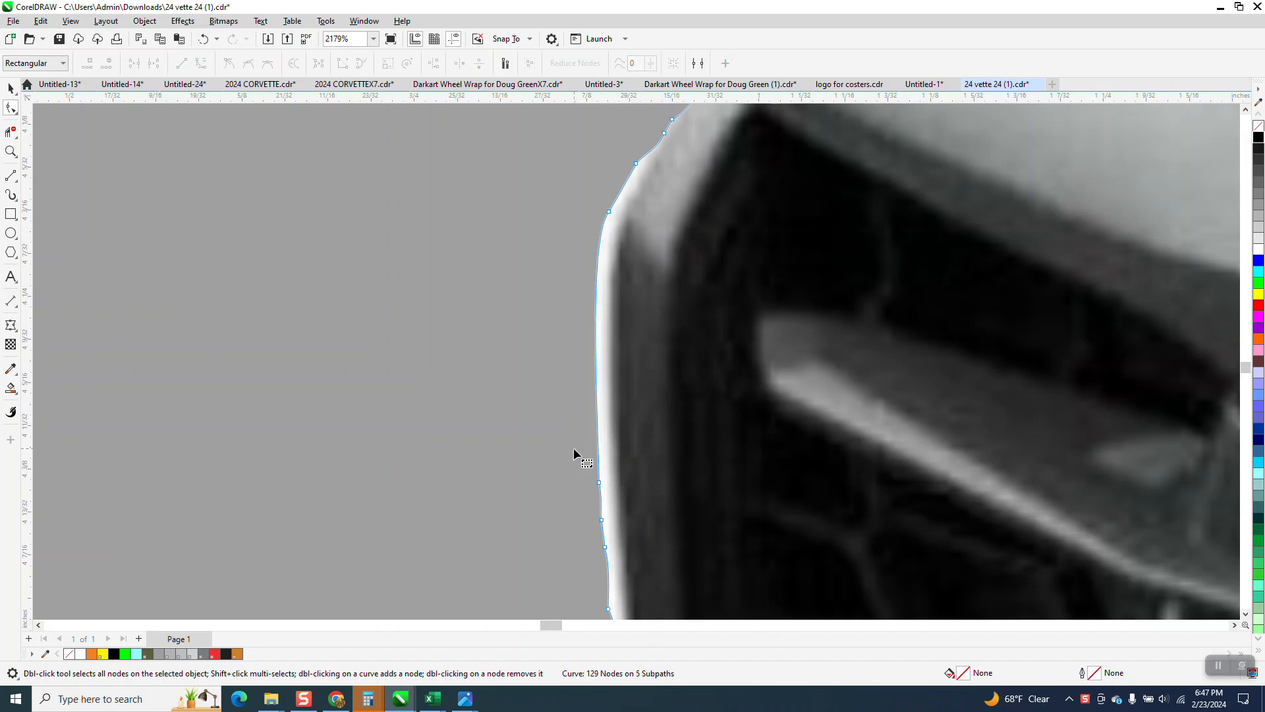
Delete the excess outline nodes down the front bumper's outer edge and just above the grille corner.
drag(618, 546, 619, 545)
key(Delete)
scroll(626, 454, down, 2)
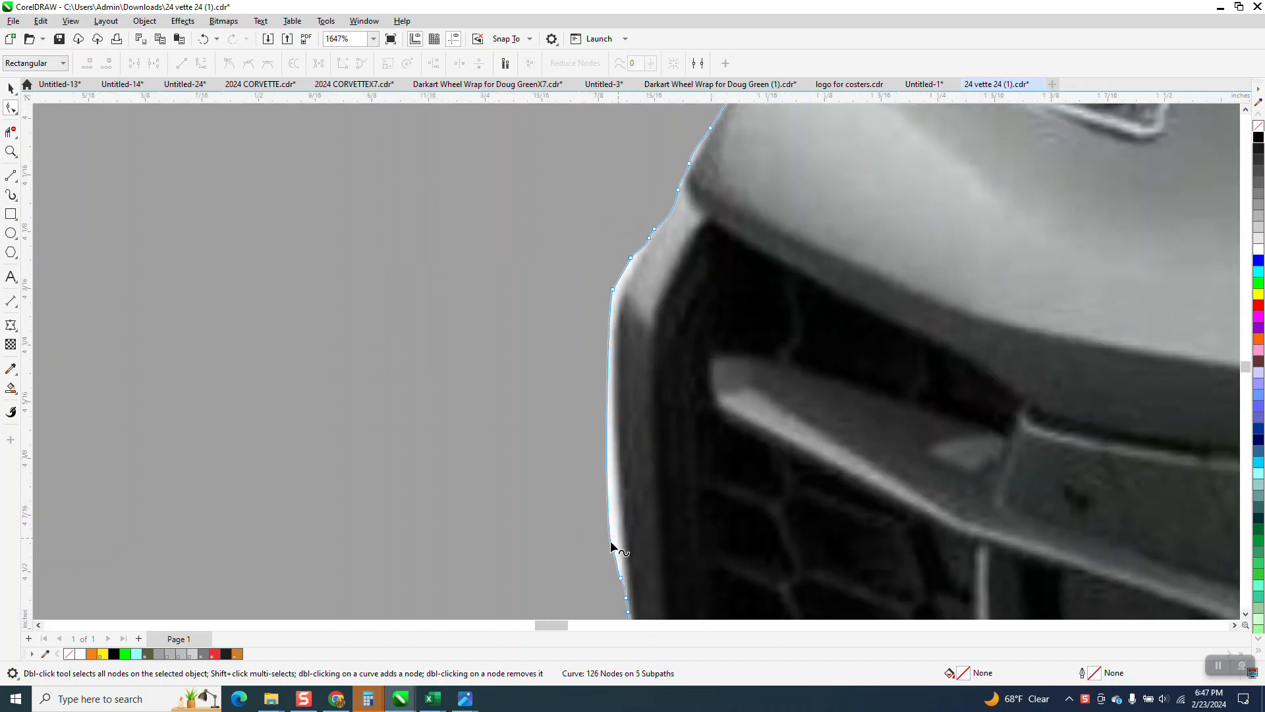
click(613, 550)
key(Delete)
click(621, 578)
key(Delete)
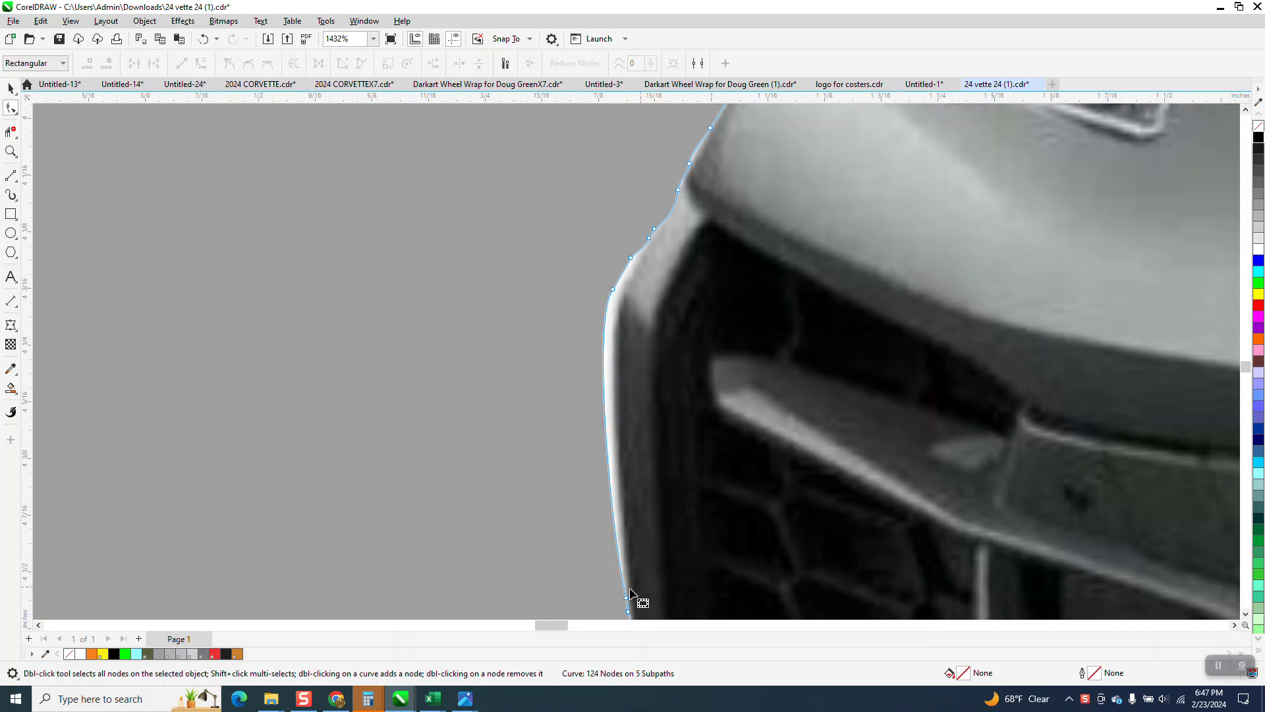
click(613, 289)
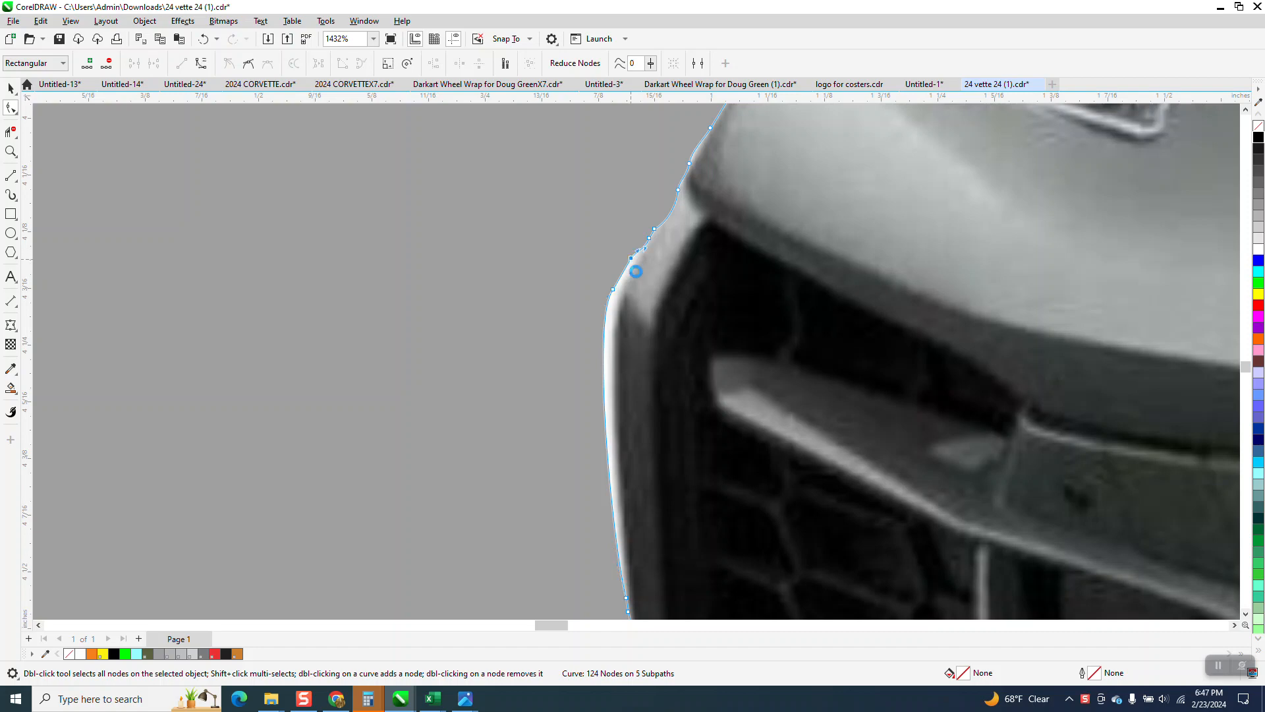
key(Delete)
Try deleting the corner node beside the front grille, and undo the deletion.
click(614, 290)
key(Delete)
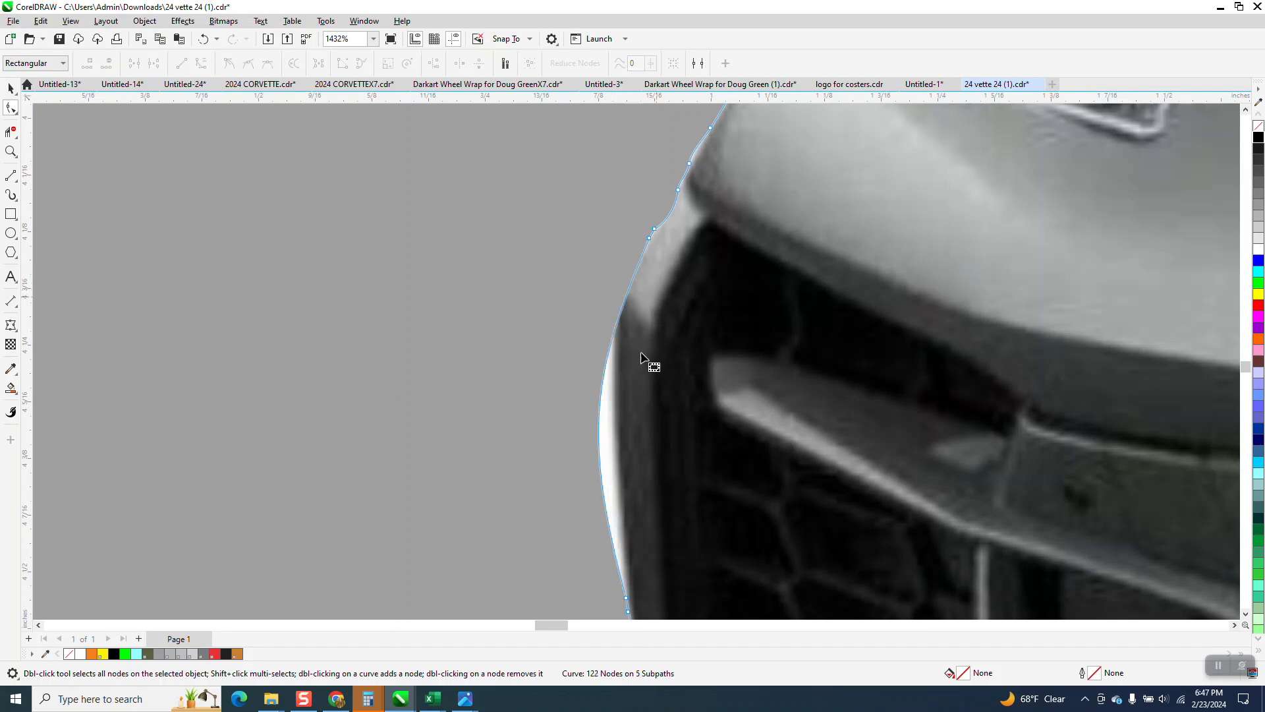
click(214, 43)
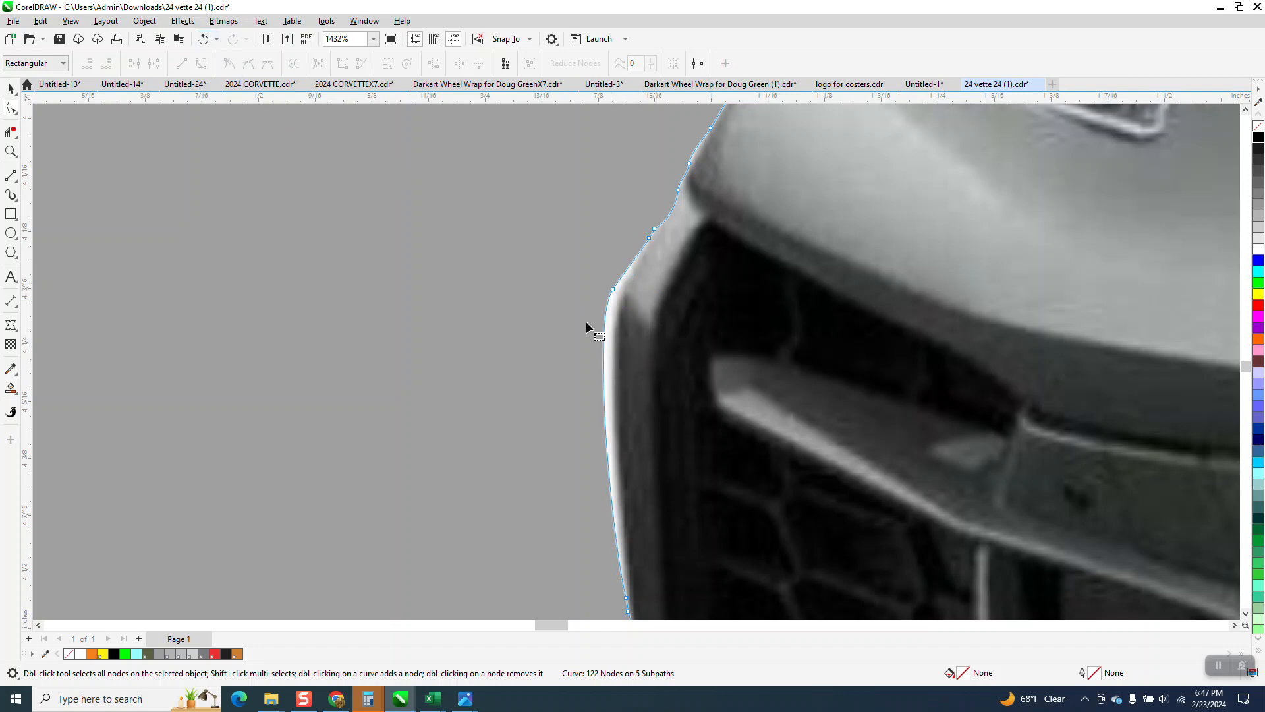
Move the grille corner node and the lower curve handle inward so the outline hugs the bumper's dark edge.
drag(614, 290, 622, 290)
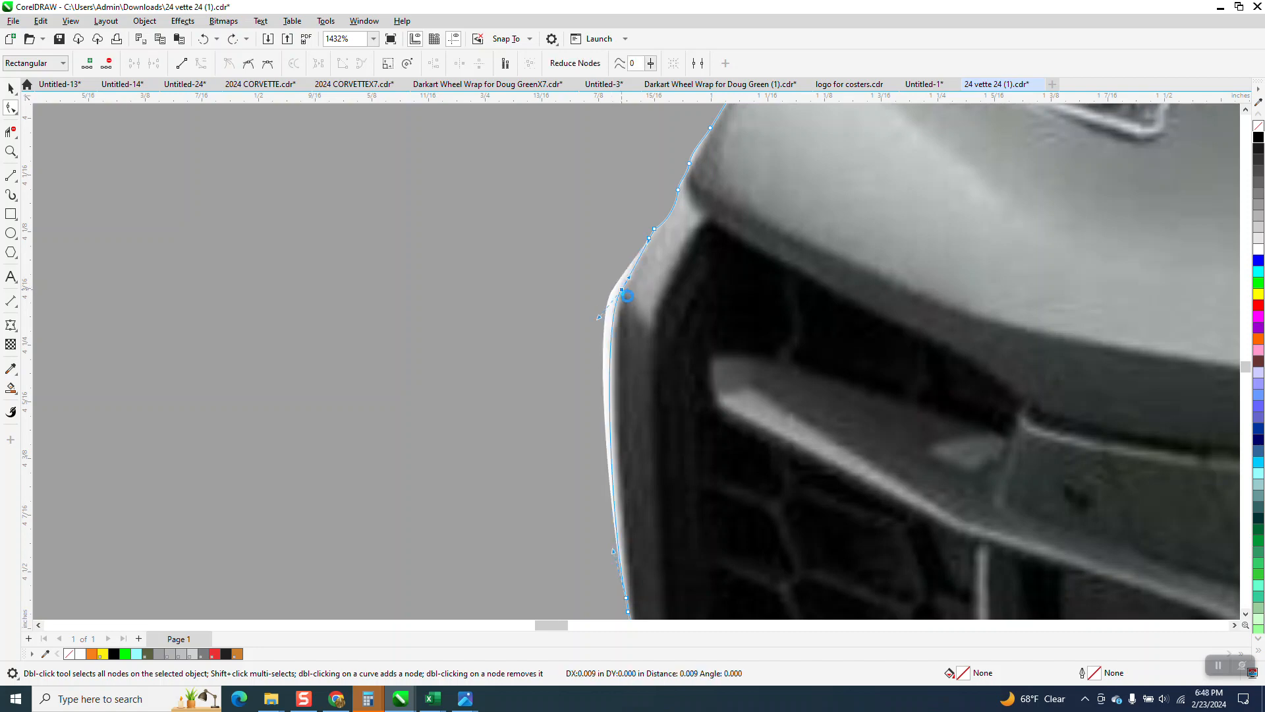
drag(614, 552, 620, 548)
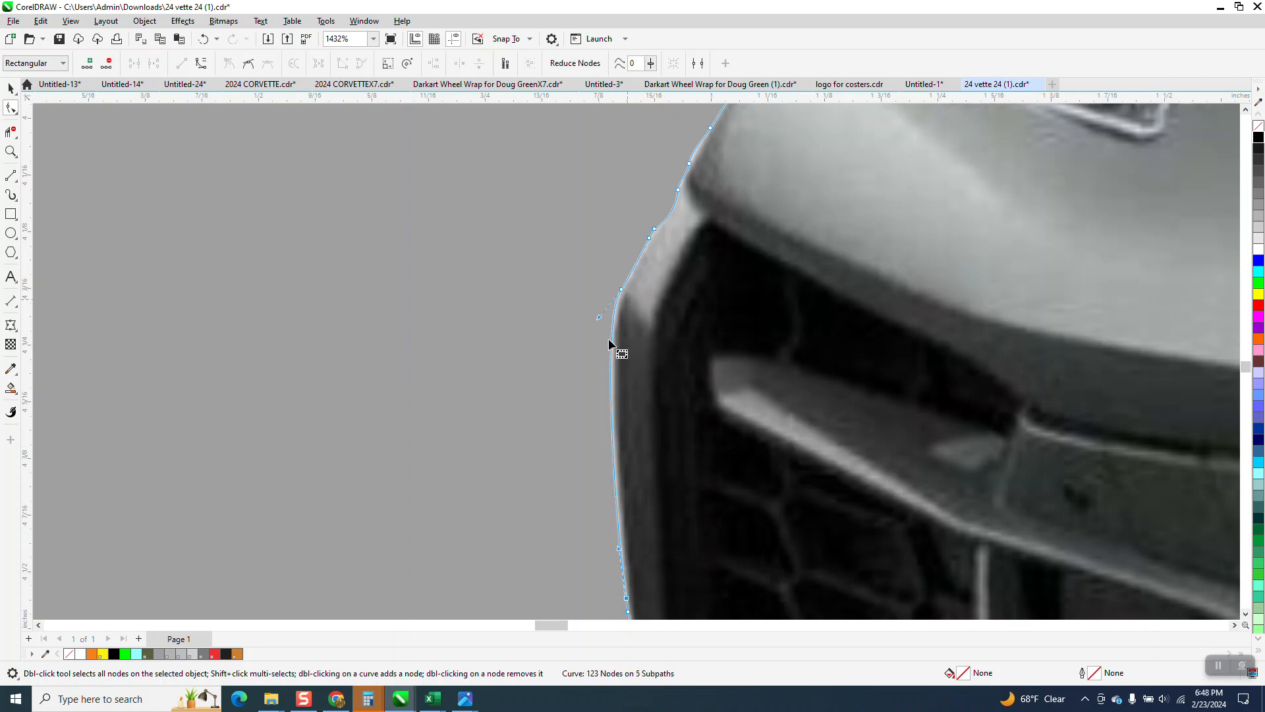
Pull the outline slightly inward where the front fender meets the upper grille corner.
scroll(595, 367, down, 2)
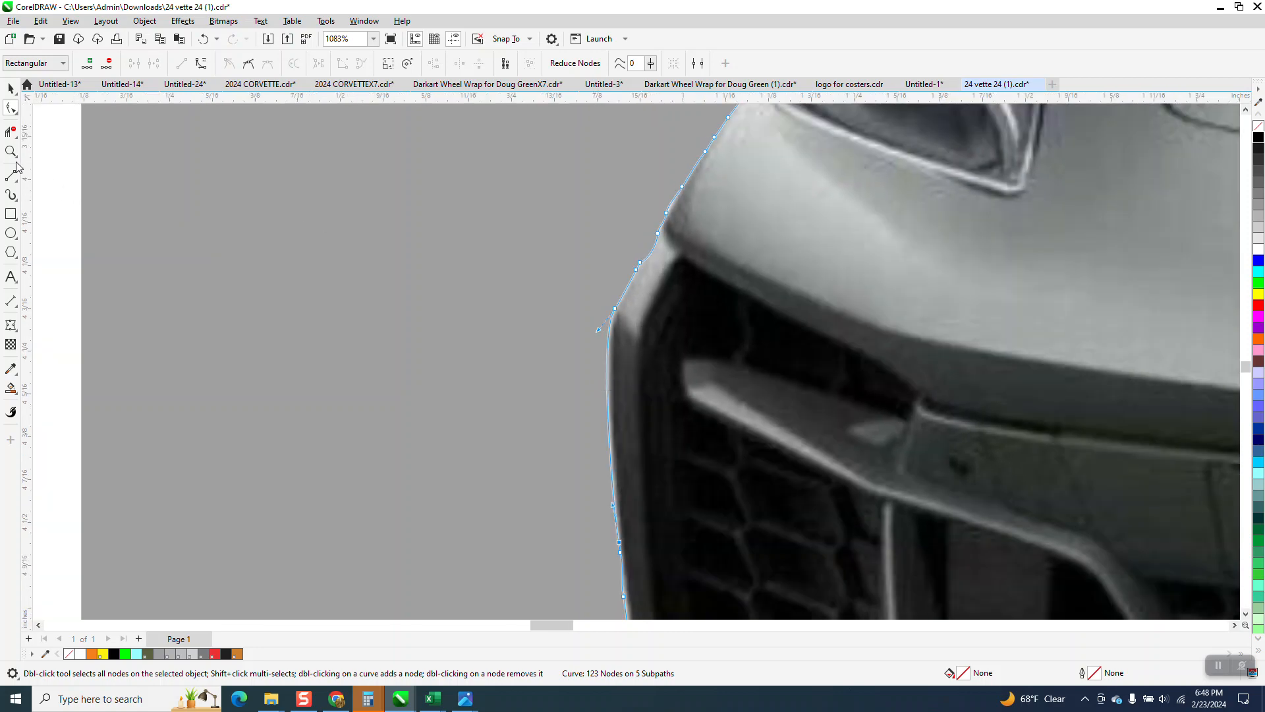
click(11, 152)
drag(576, 165, 801, 299)
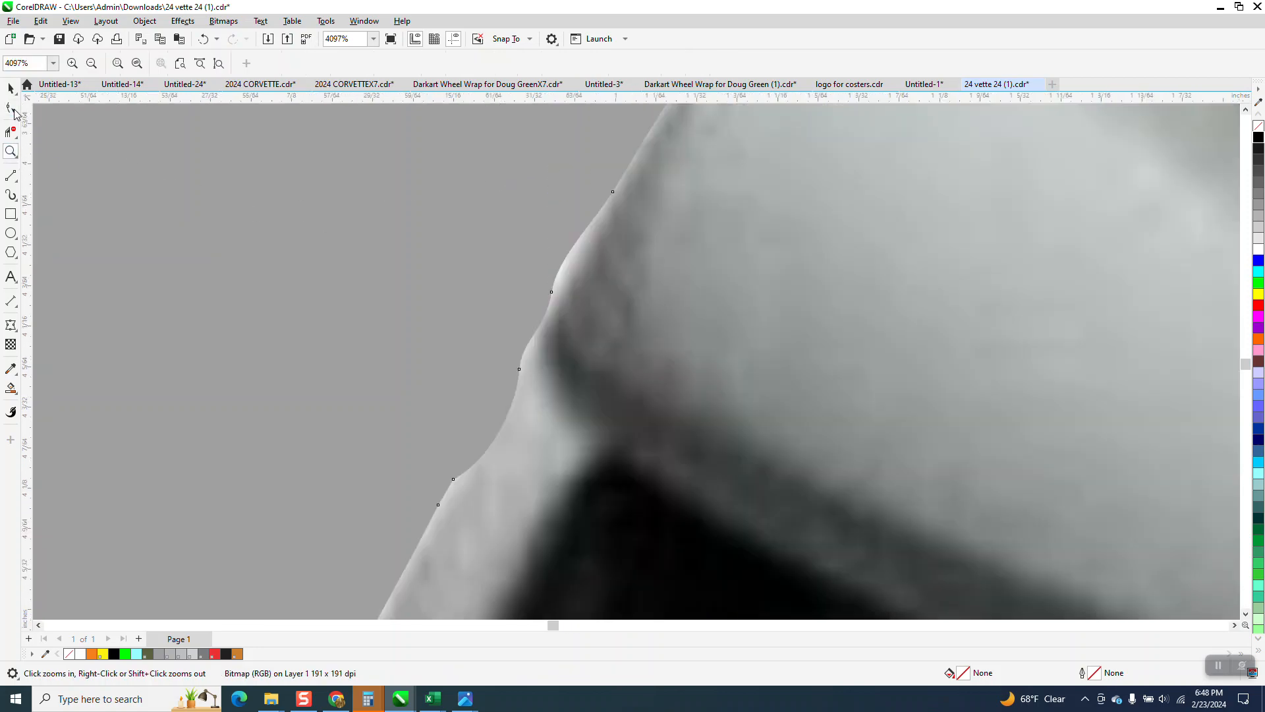
drag(557, 259, 566, 257)
Smooth the outline above the front headlight by deleting two excess nodes along the fender edge.
scroll(535, 444, down, 8)
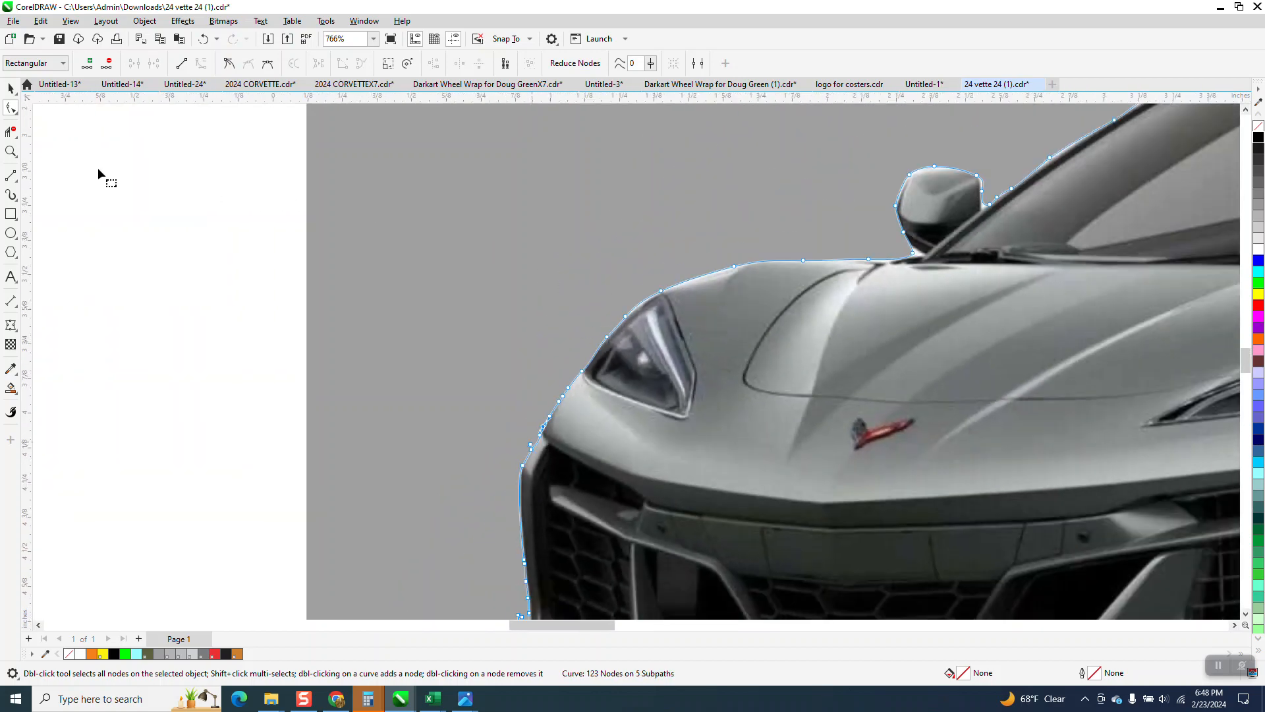
drag(549, 241, 778, 363)
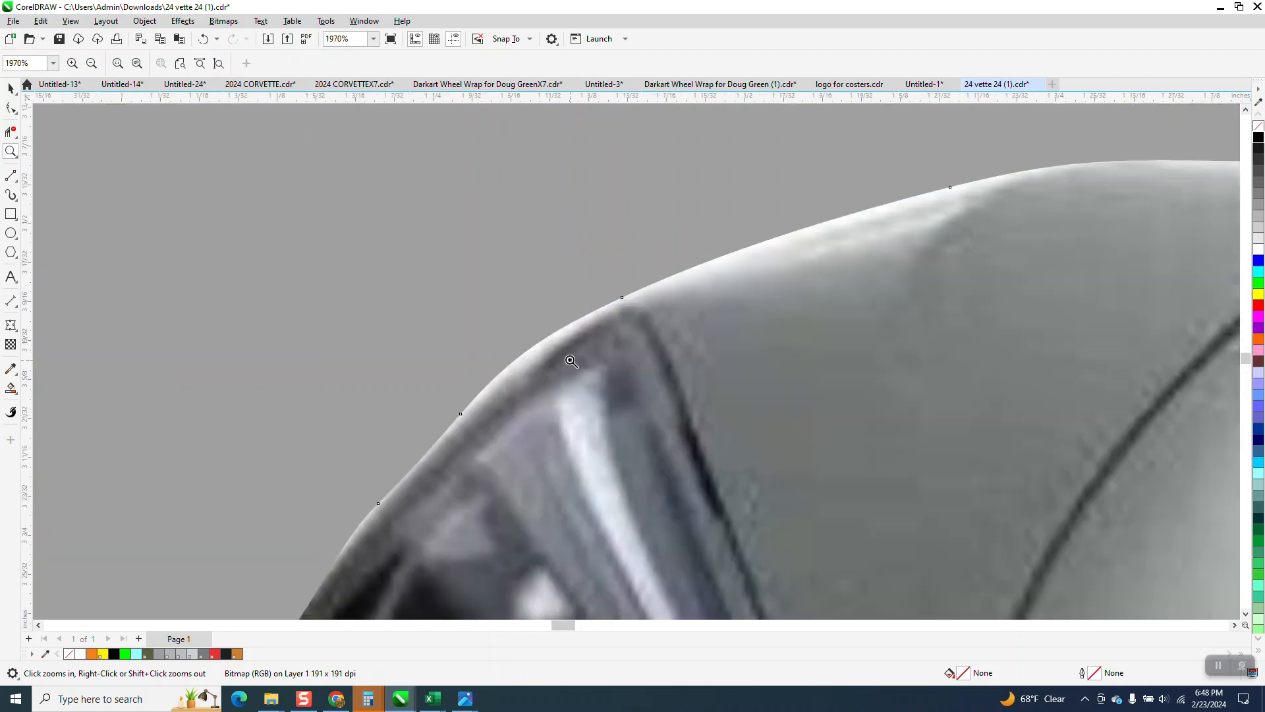
scroll(764, 265, down, 2)
click(15, 108)
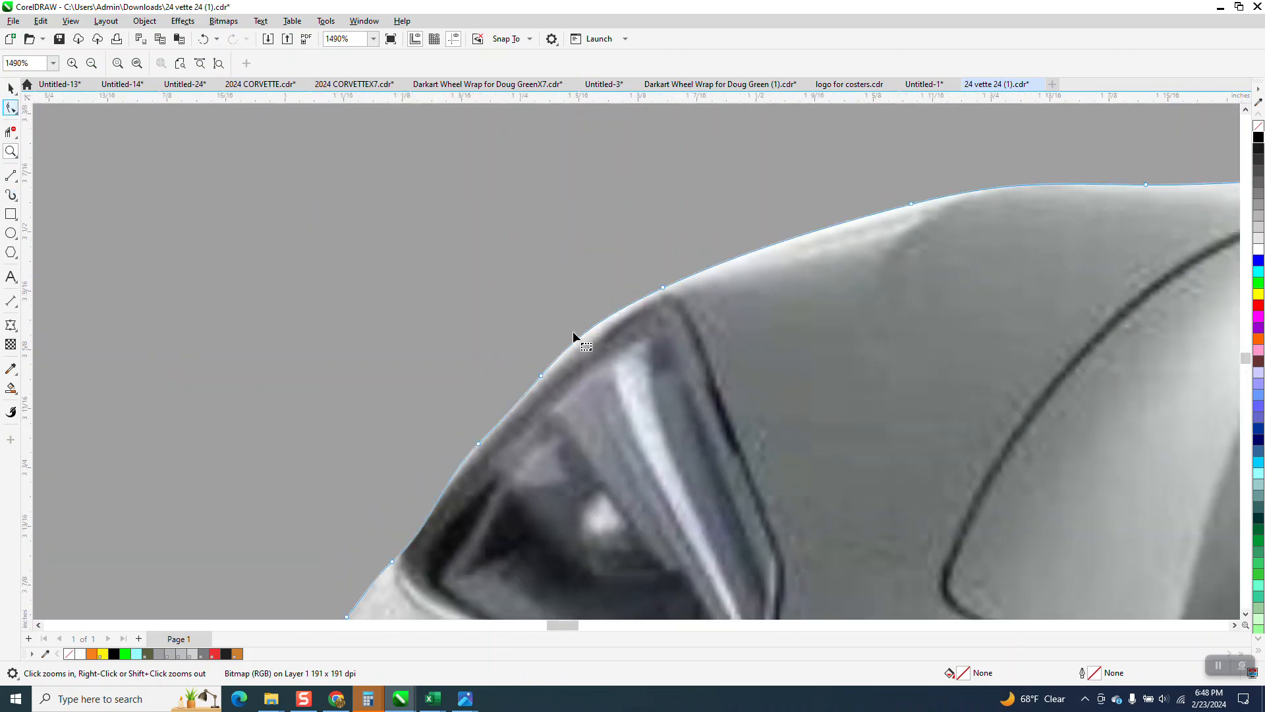
click(663, 288)
click(533, 372)
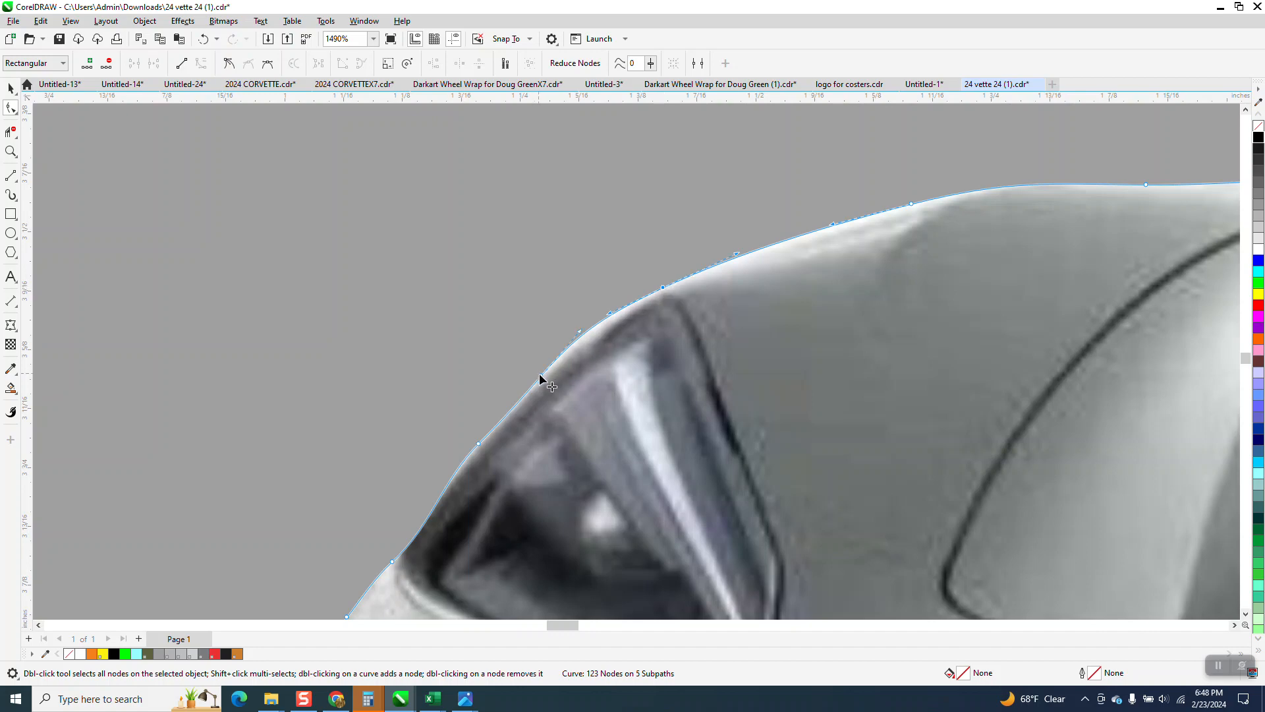
key(Delete)
click(664, 288)
key(Delete)
Delete the nodes of the stray white sliver beside the lower front bumper.
scroll(537, 397, down, 5)
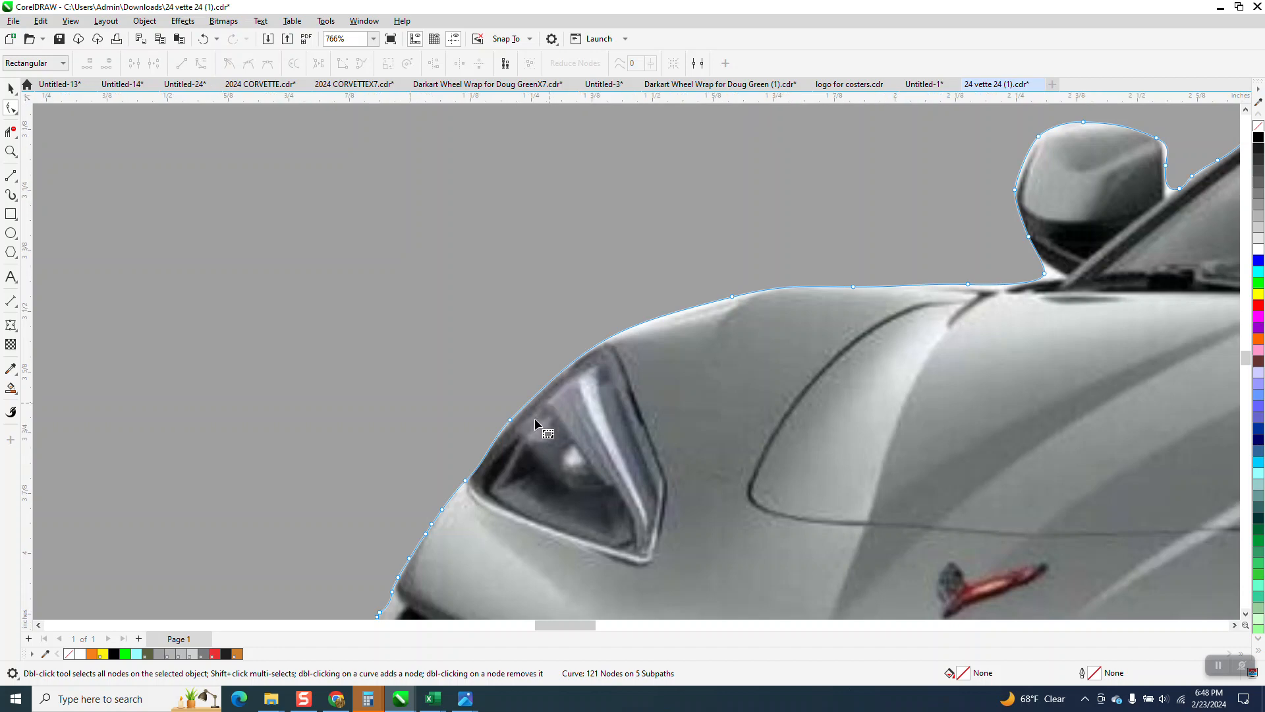
scroll(675, 330, down, 2)
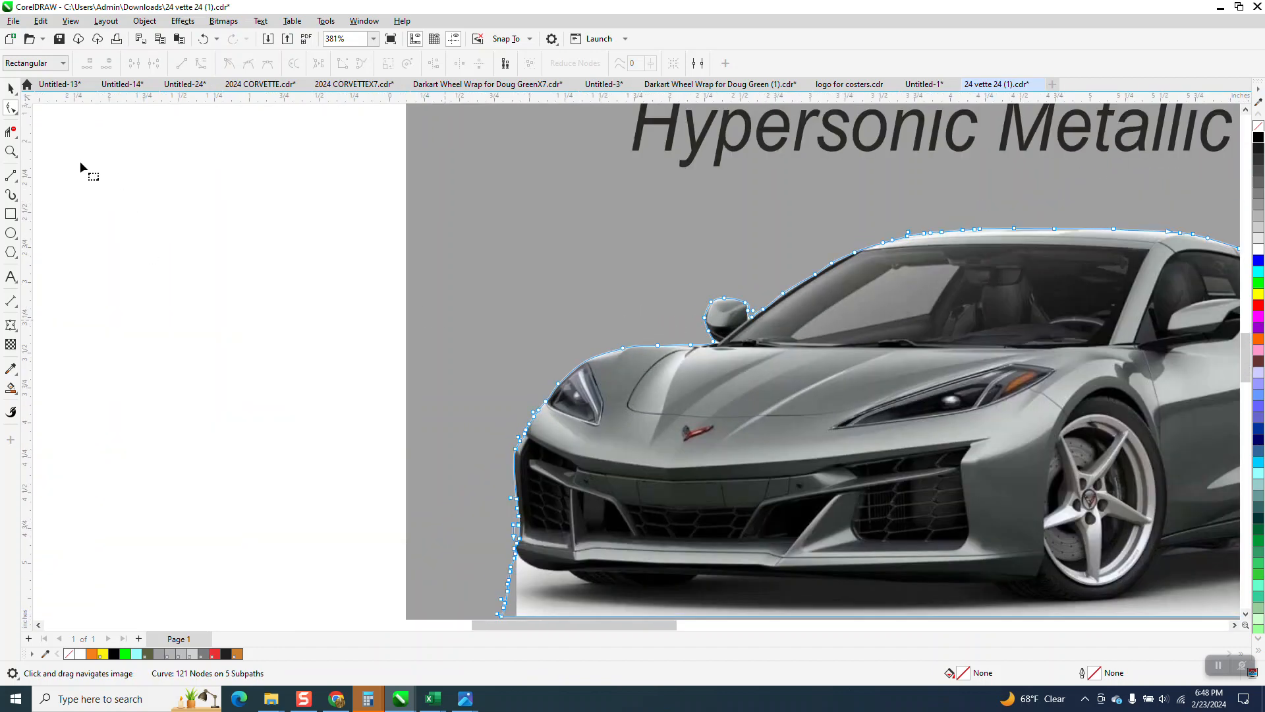
click(10, 151)
drag(422, 436, 596, 558)
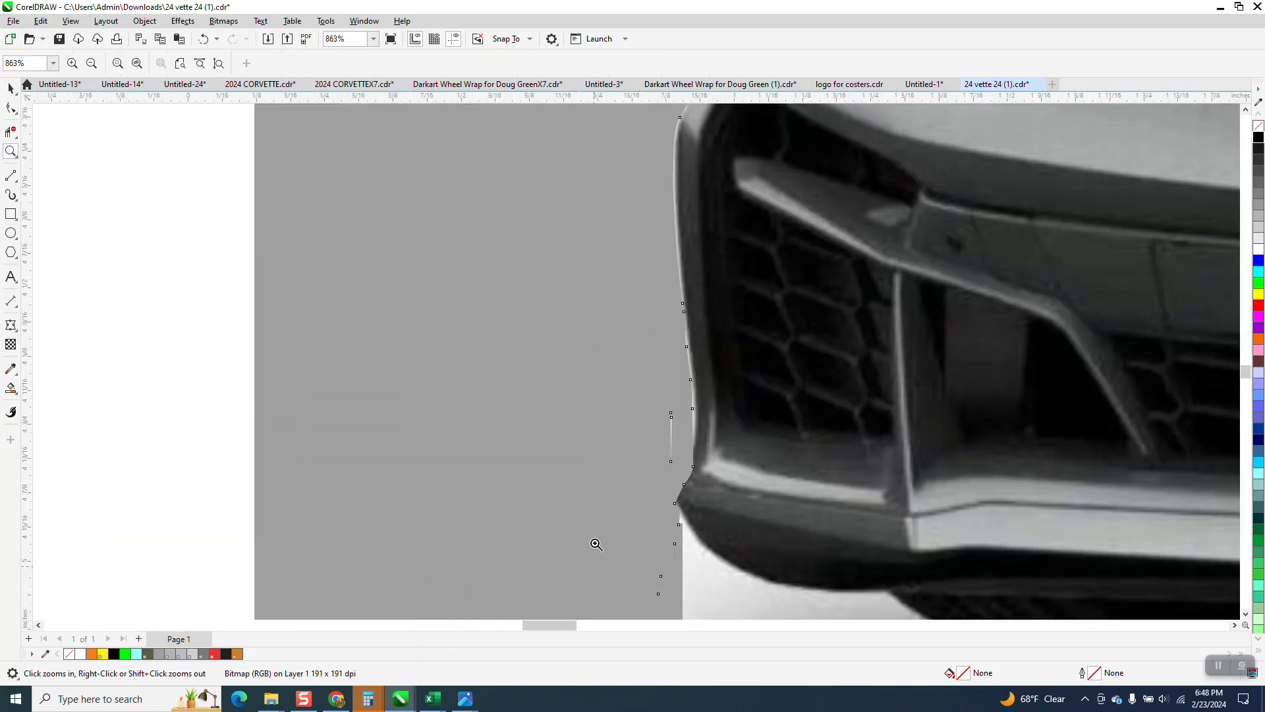
drag(666, 415, 681, 447)
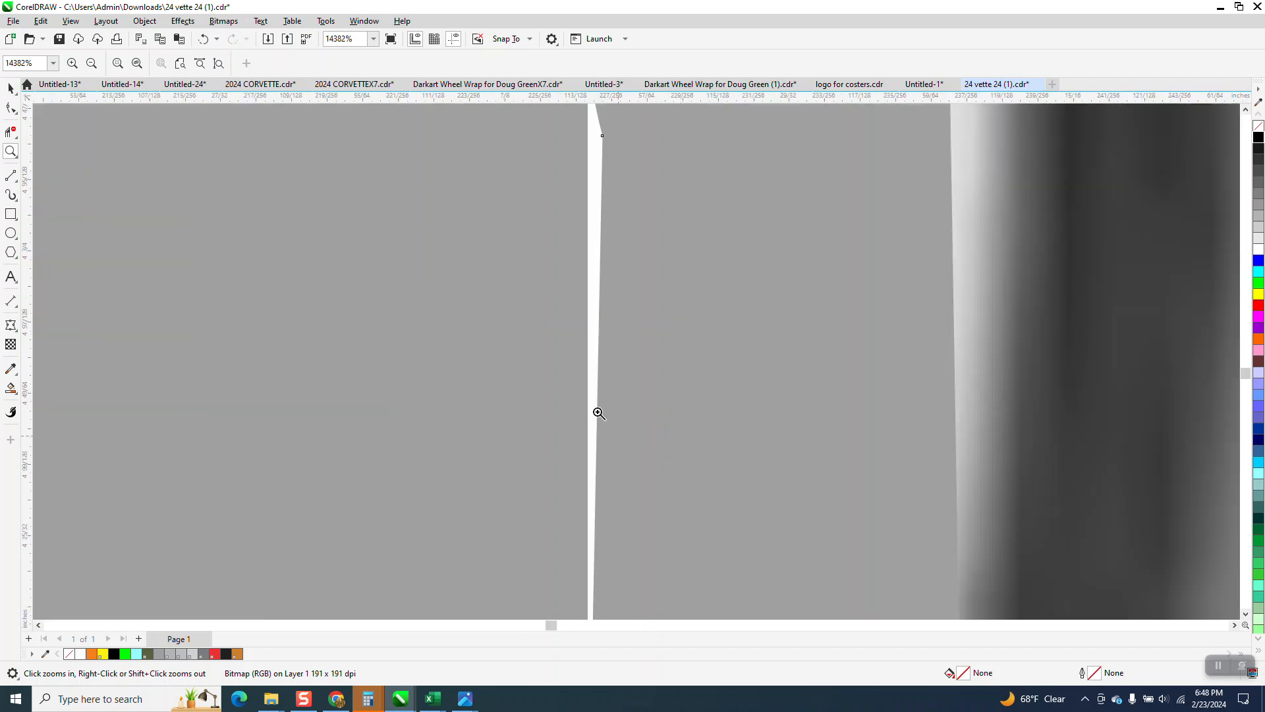
scroll(579, 399, down, 3)
click(11, 108)
drag(498, 239, 573, 541)
key(Delete)
Delete the stray outline fragments in the gray background beside the rear taillight.
scroll(351, 419, down, 10)
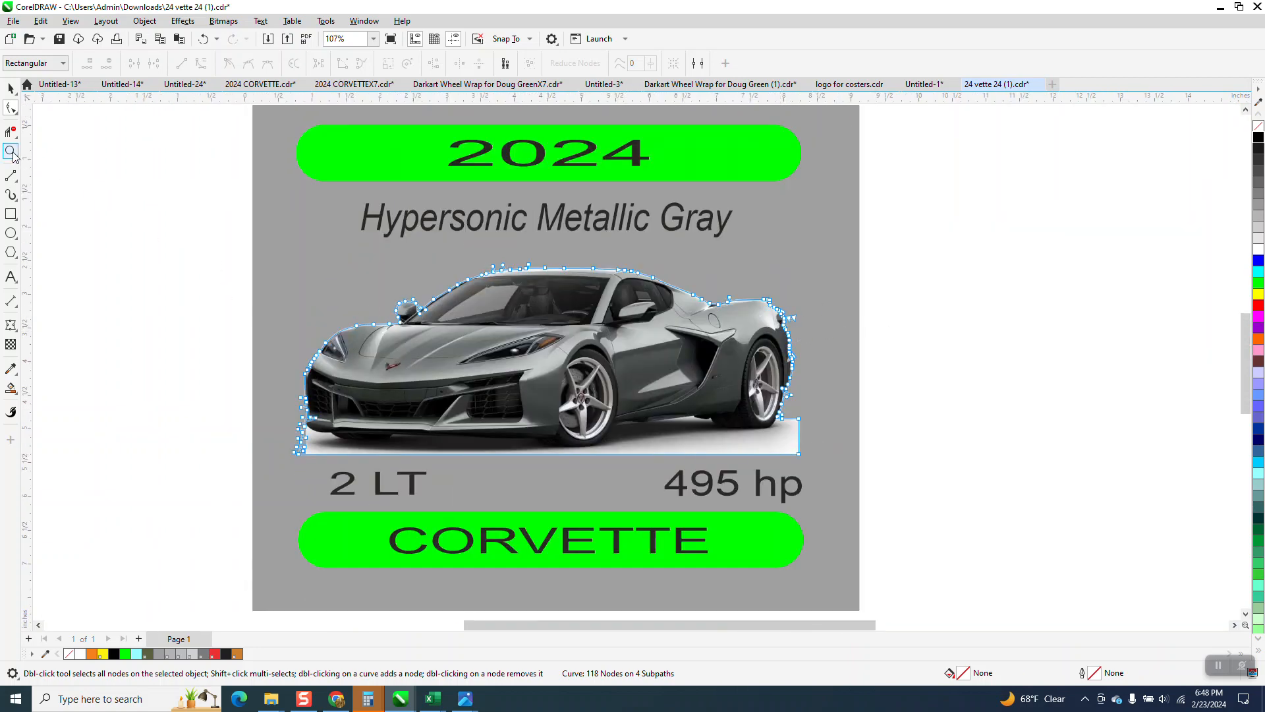
click(11, 152)
drag(739, 292, 832, 363)
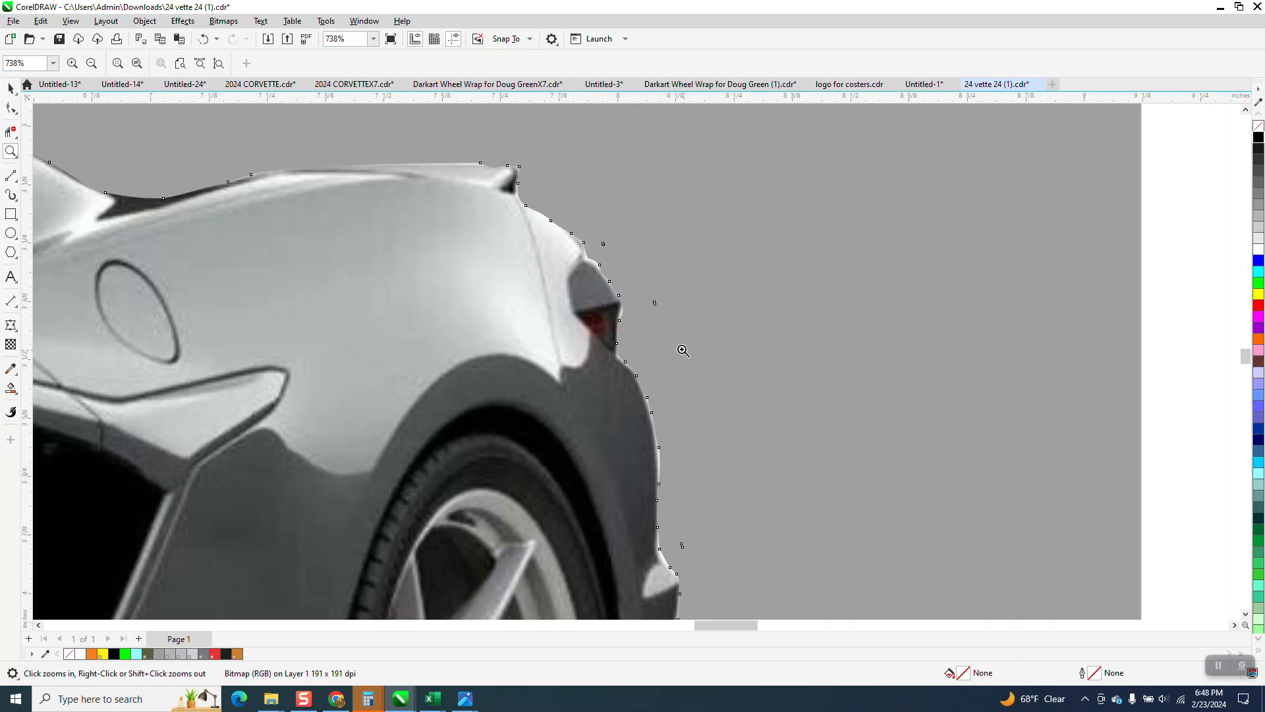
drag(553, 219, 708, 369)
click(11, 111)
drag(559, 166, 536, 220)
key(Delete)
drag(748, 333, 700, 438)
key(Delete)
Move the node beside the red taillight section inward and delete the bulging nodes along the taillight's upper edge.
drag(598, 452, 589, 451)
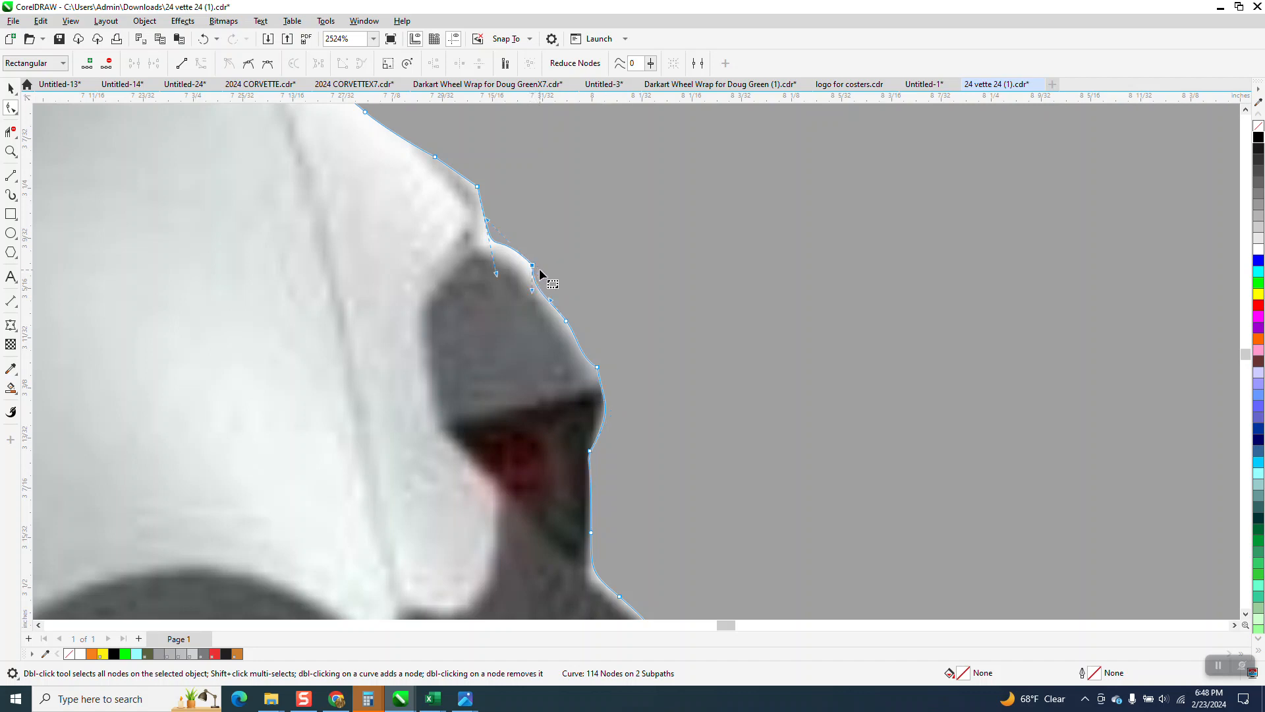
key(Delete)
click(478, 187)
key(Delete)
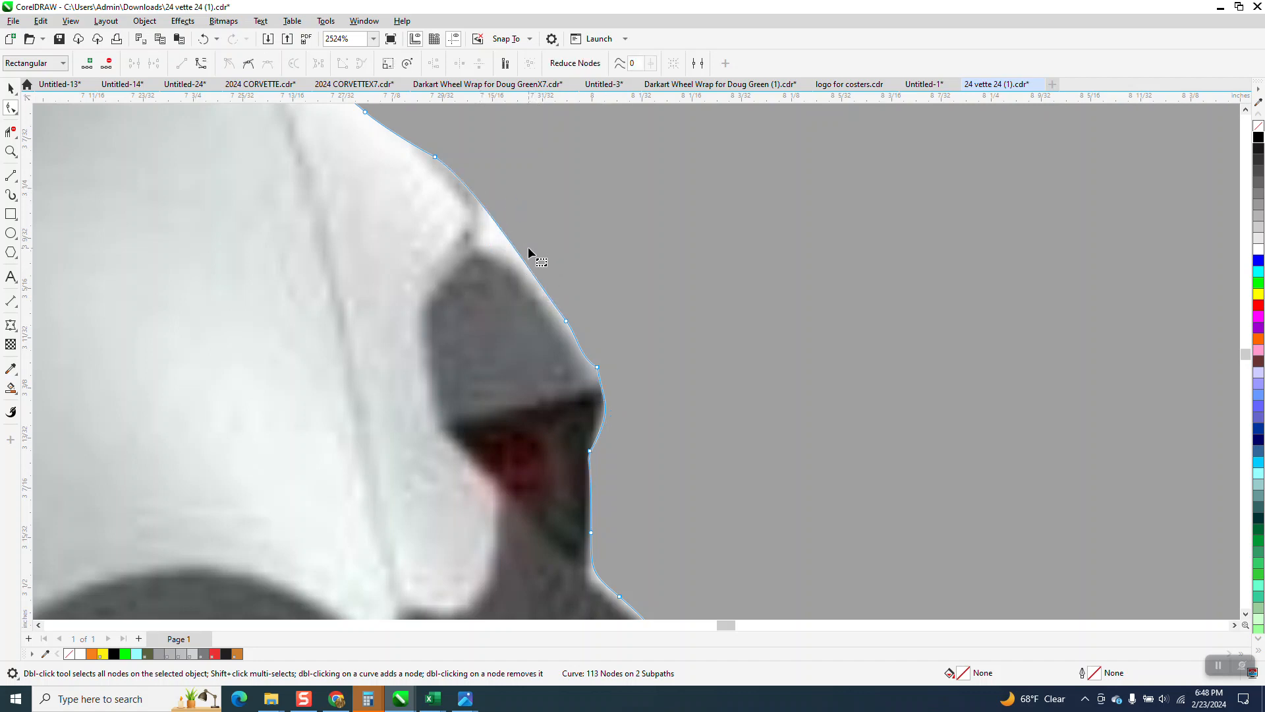
Refit the outline above the taillight by adding a node on the body edge, adjusting its curve handle and deleting the next node up.
double_click(506, 237)
drag(493, 237, 485, 240)
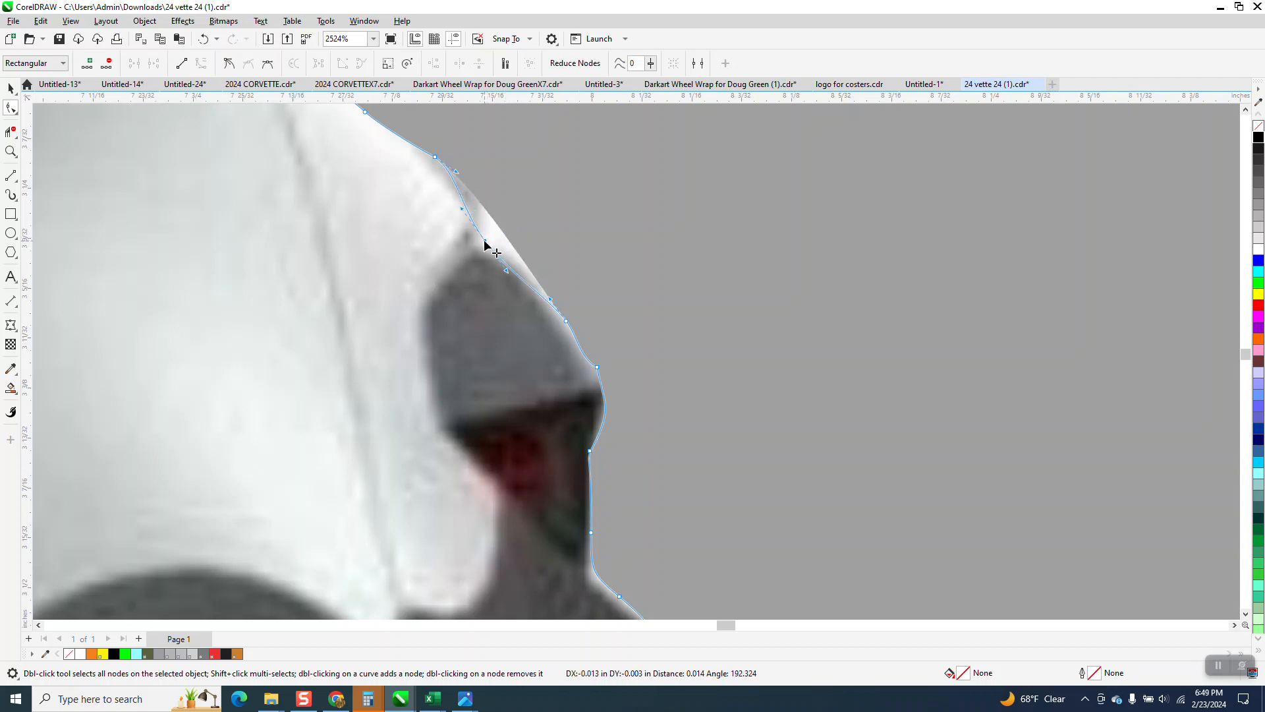
click(509, 267)
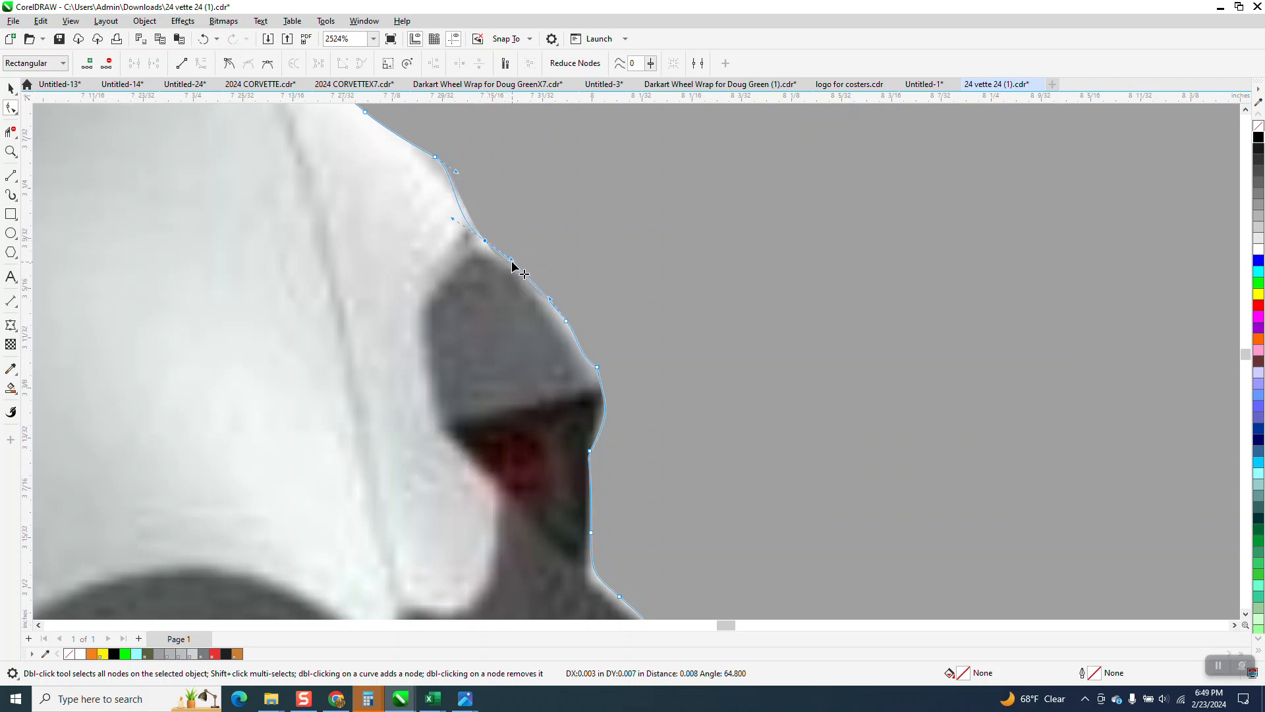
double_click(436, 159)
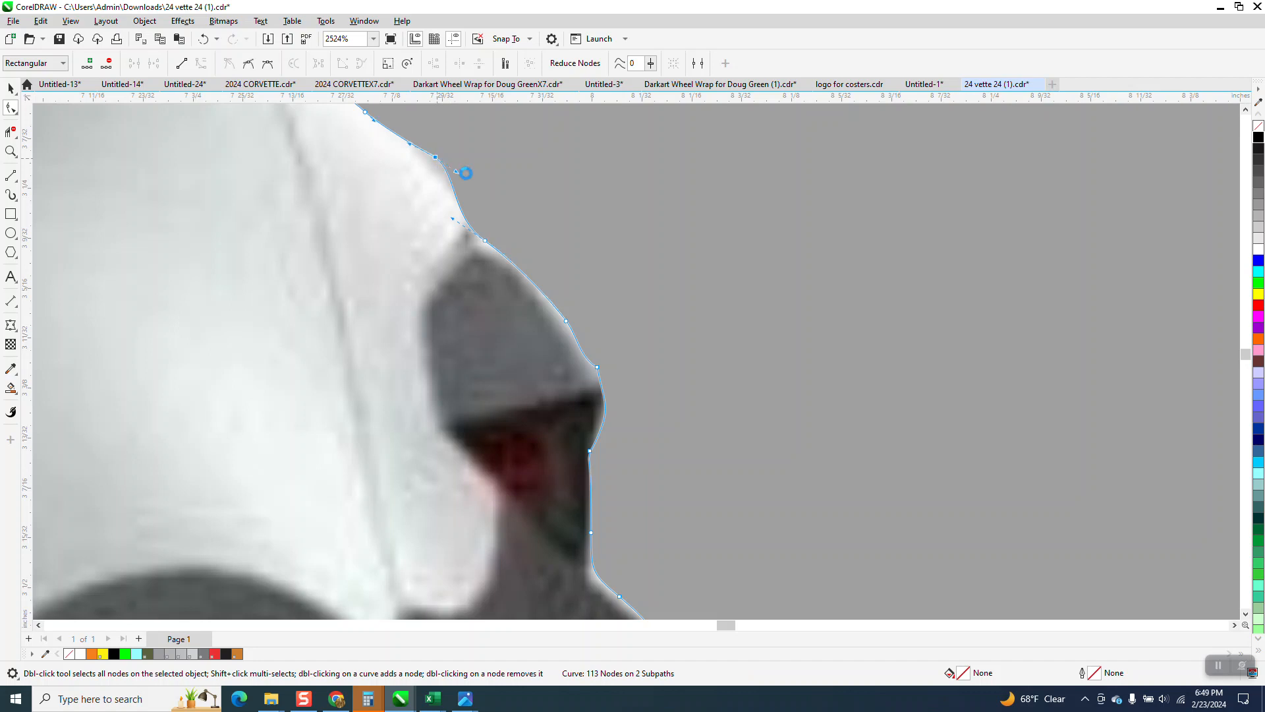
scroll(520, 265, down, 3)
scroll(585, 270, down, 1)
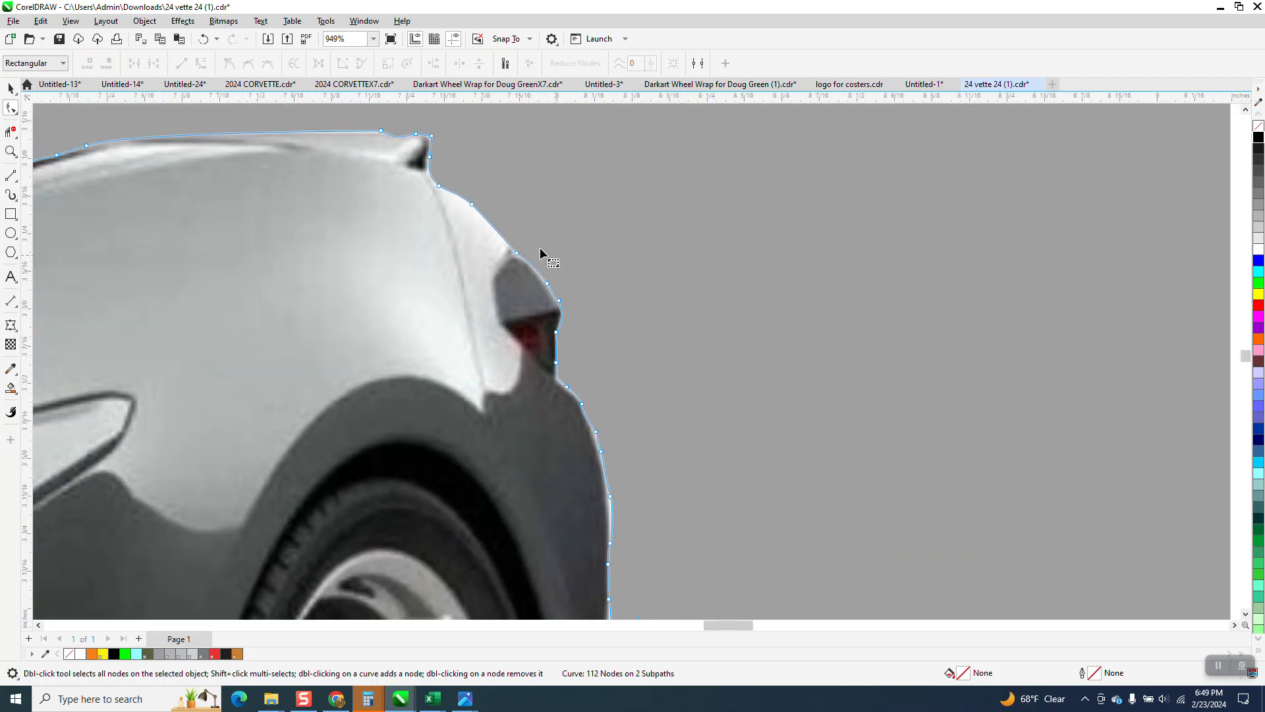
Adjust the curve of the crop outline at the node just above the taillight to follow the body edge.
click(511, 251)
drag(484, 215, 489, 216)
scroll(670, 270, down, 6)
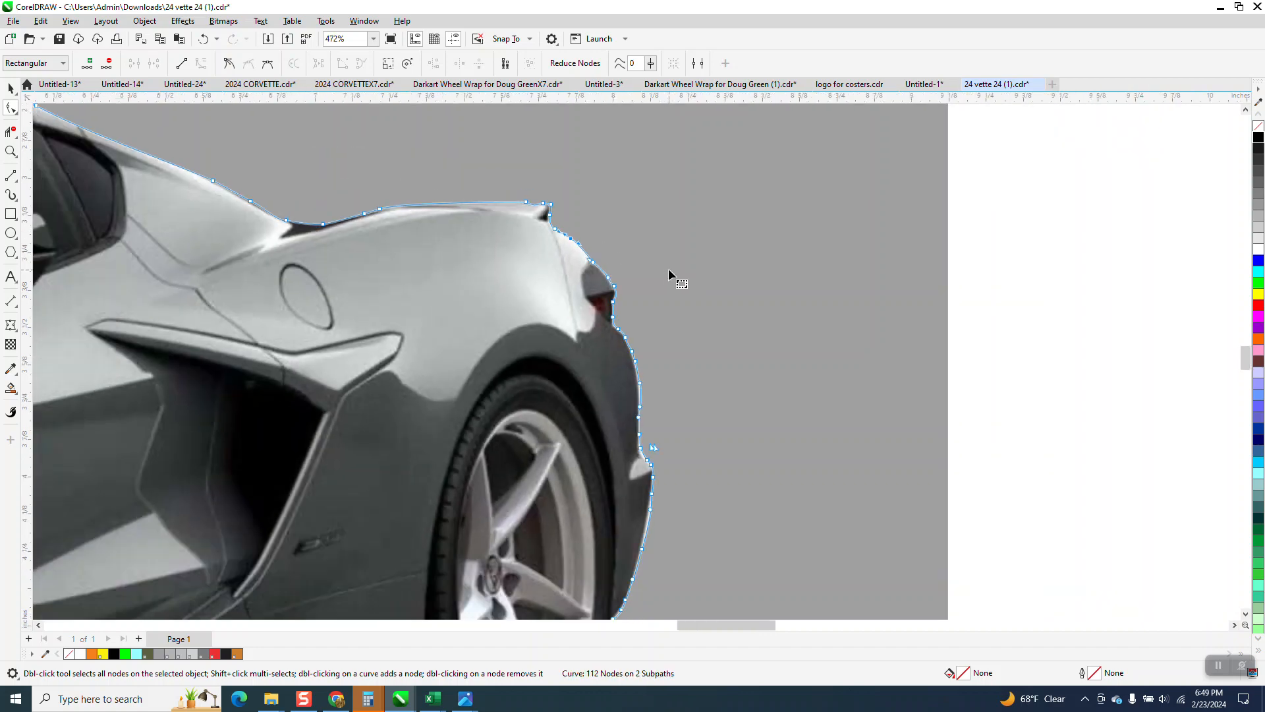
Delete the tiny stray outline fragment in the gray background beside the rear bumper.
click(14, 153)
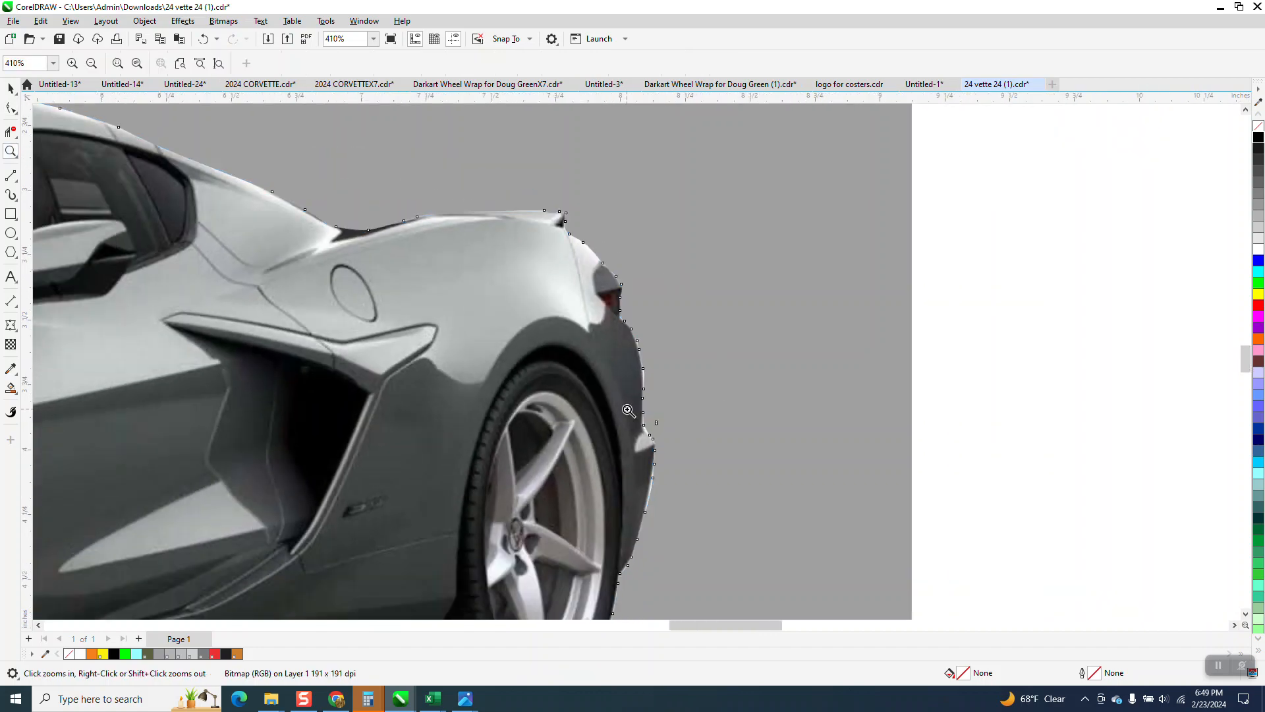
drag(728, 447, 728, 447)
click(11, 109)
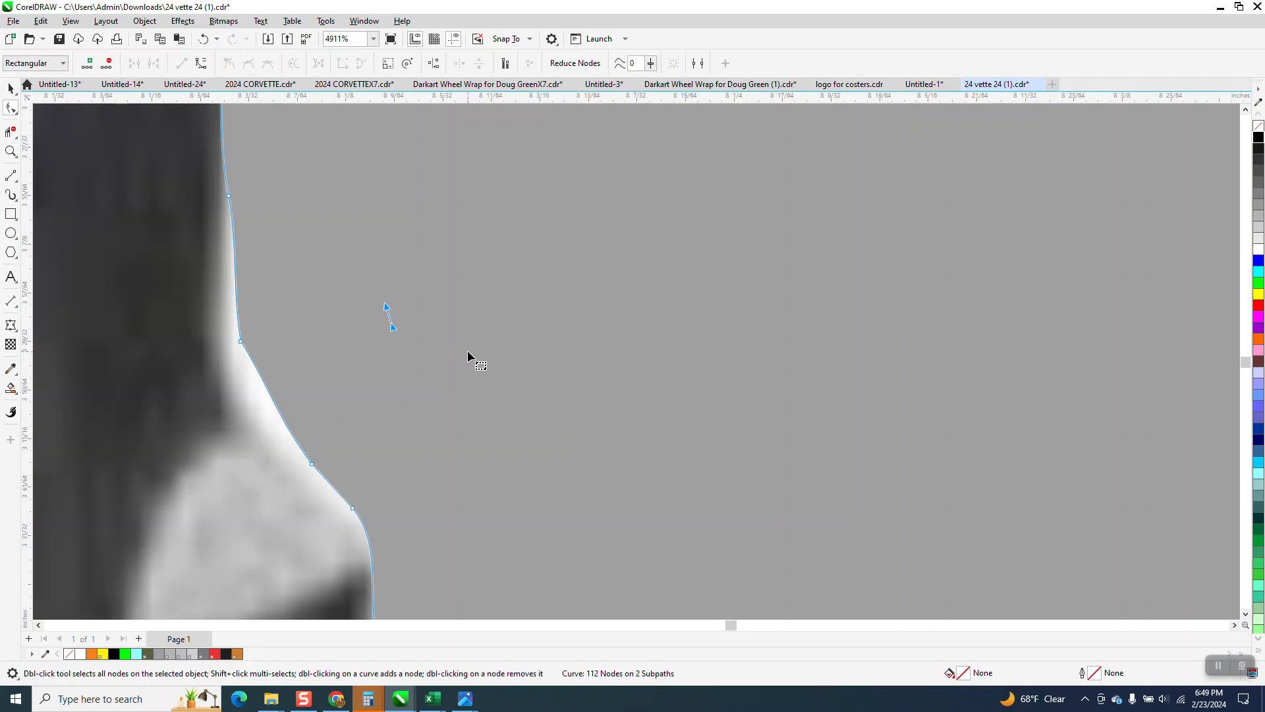
scroll(405, 296, down, 2)
drag(312, 324, 307, 338)
scroll(368, 349, down, 5)
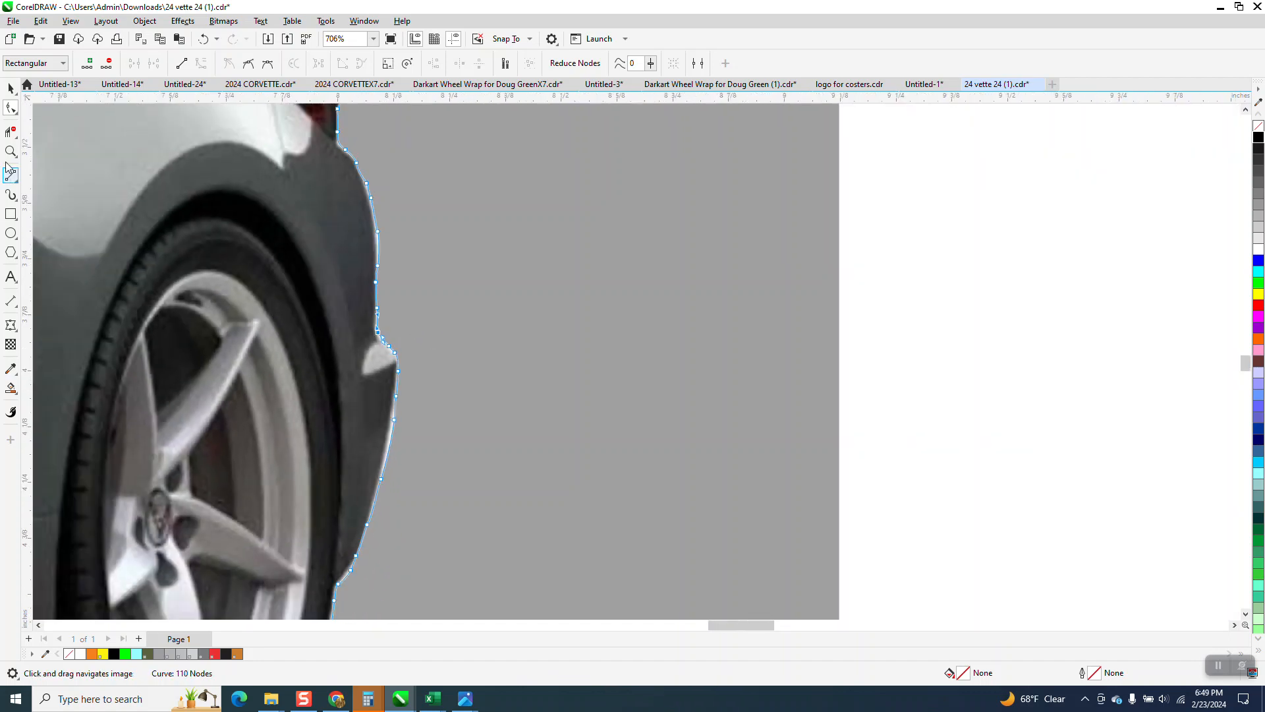
Try to reshape the outline along the lower rear bumper with a node's curve handle, and undo the change.
click(10, 152)
drag(330, 378, 589, 525)
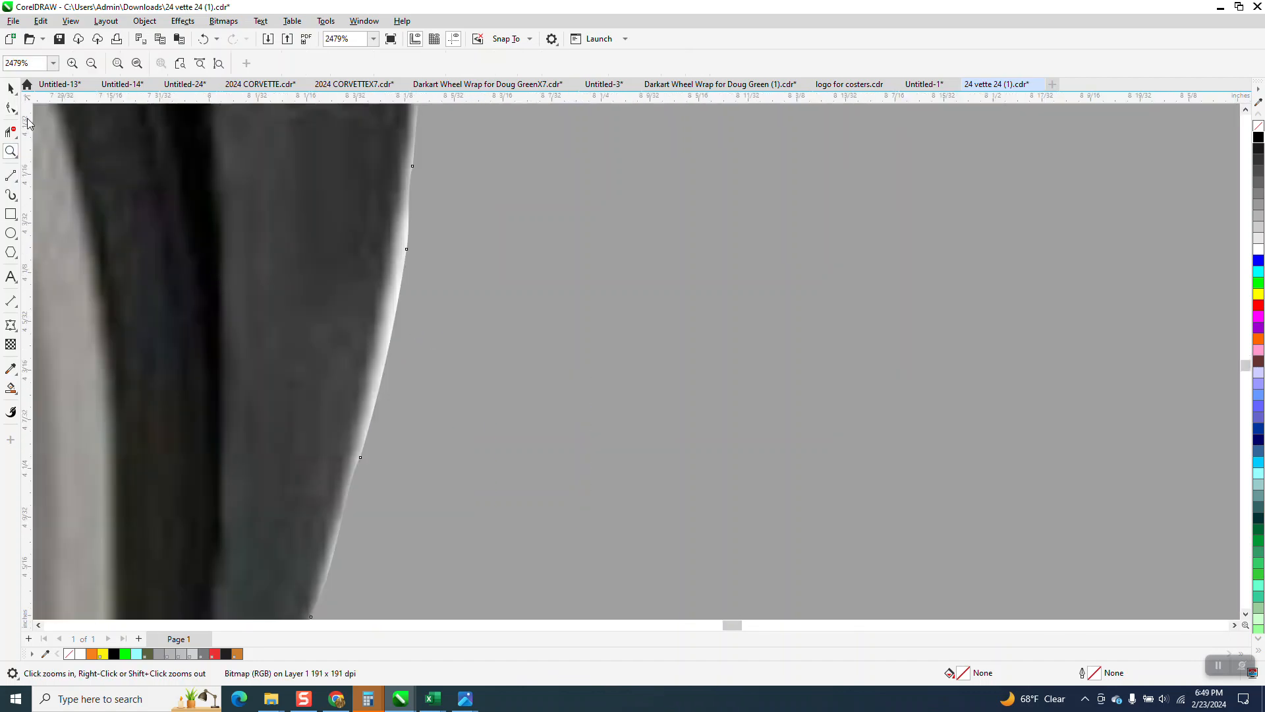
click(13, 108)
click(406, 251)
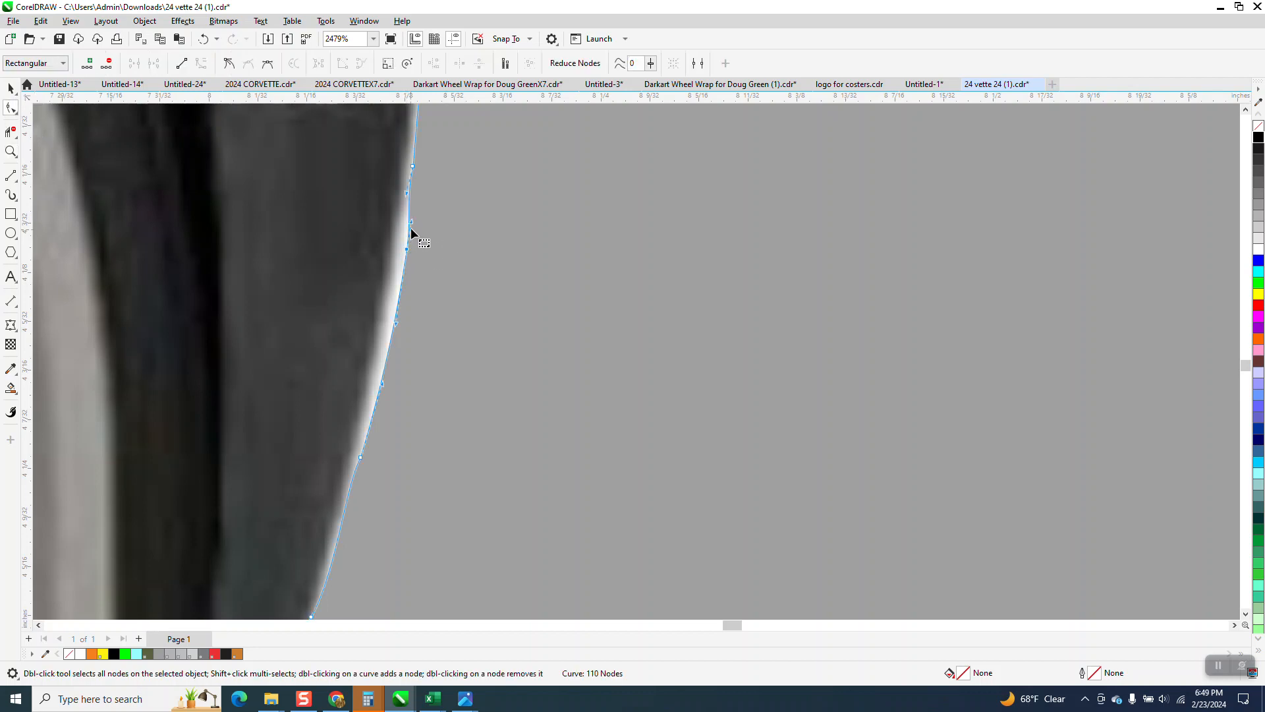
drag(413, 224, 436, 240)
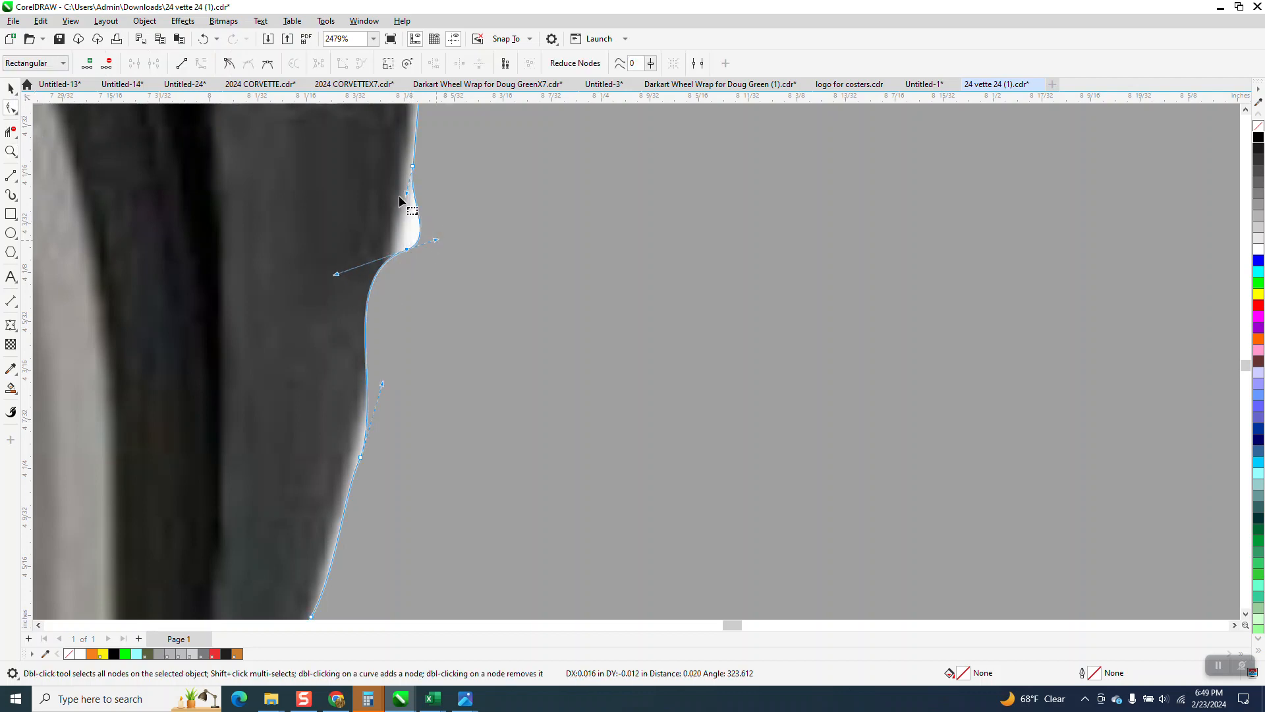
click(205, 40)
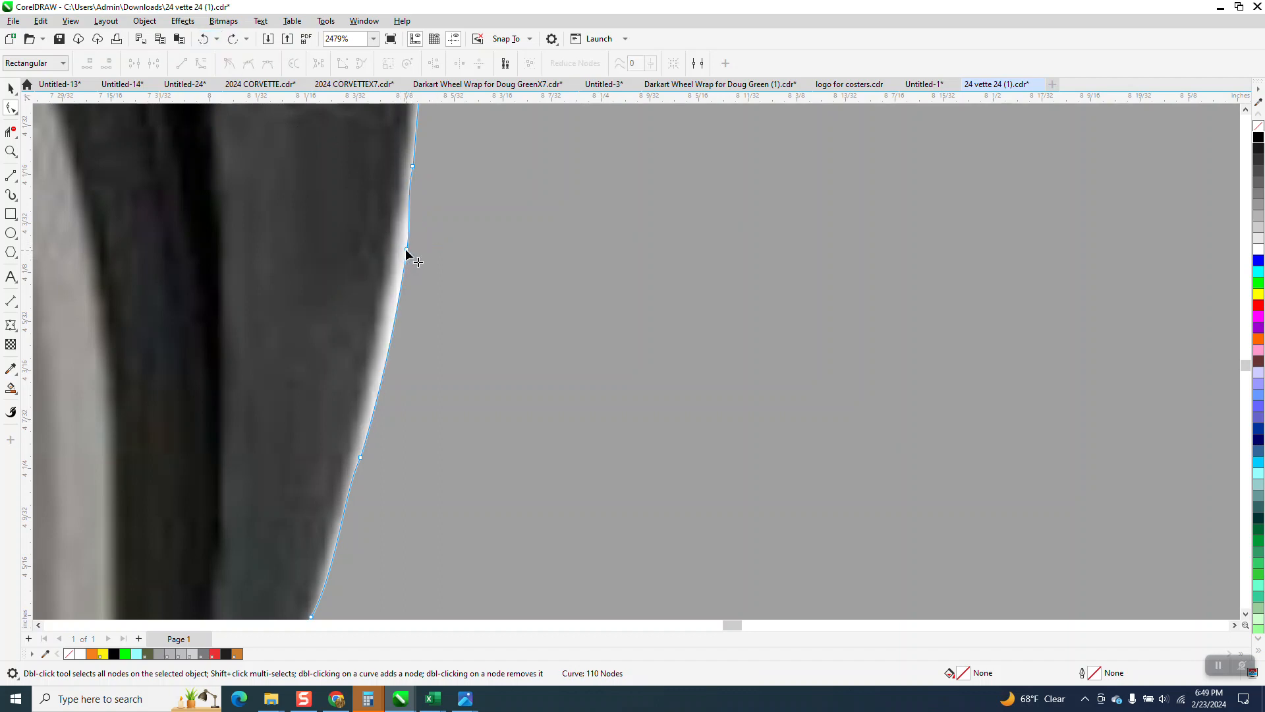
Make the lower rear bumper node a cusp, move it inward onto the dark body edge and adjust its lower curve handle.
right_click(405, 247)
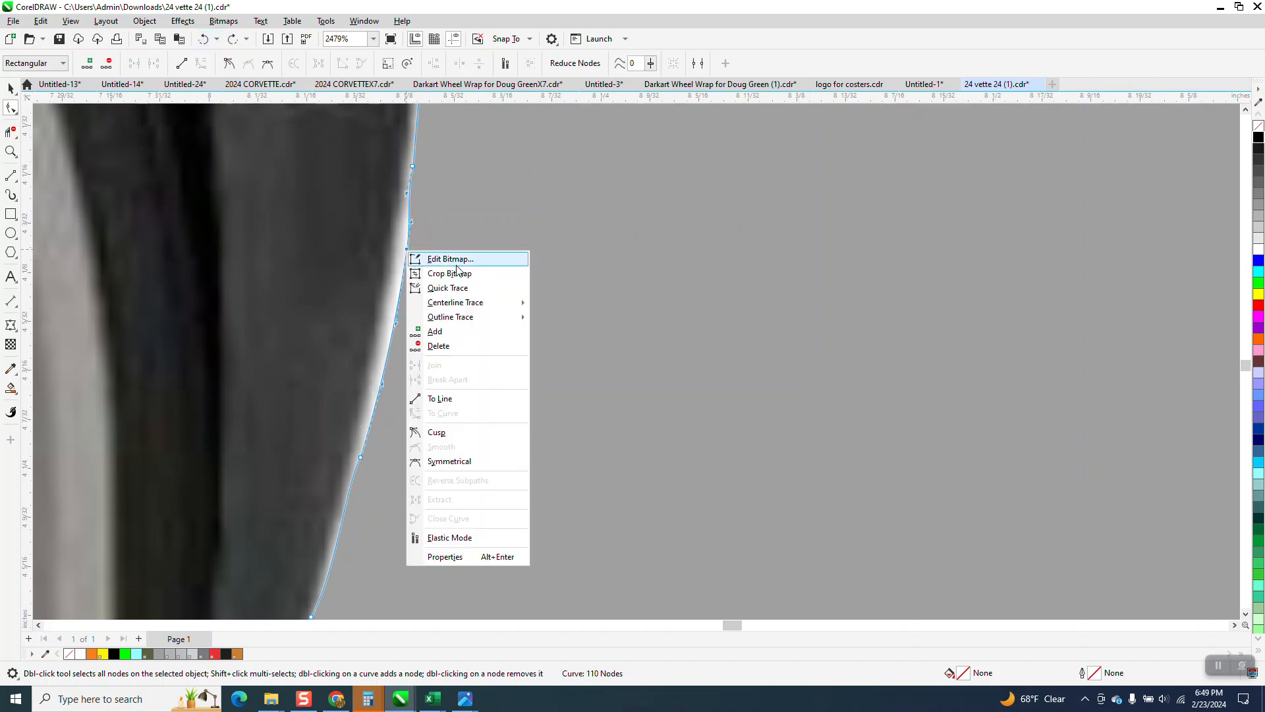
click(439, 433)
click(407, 249)
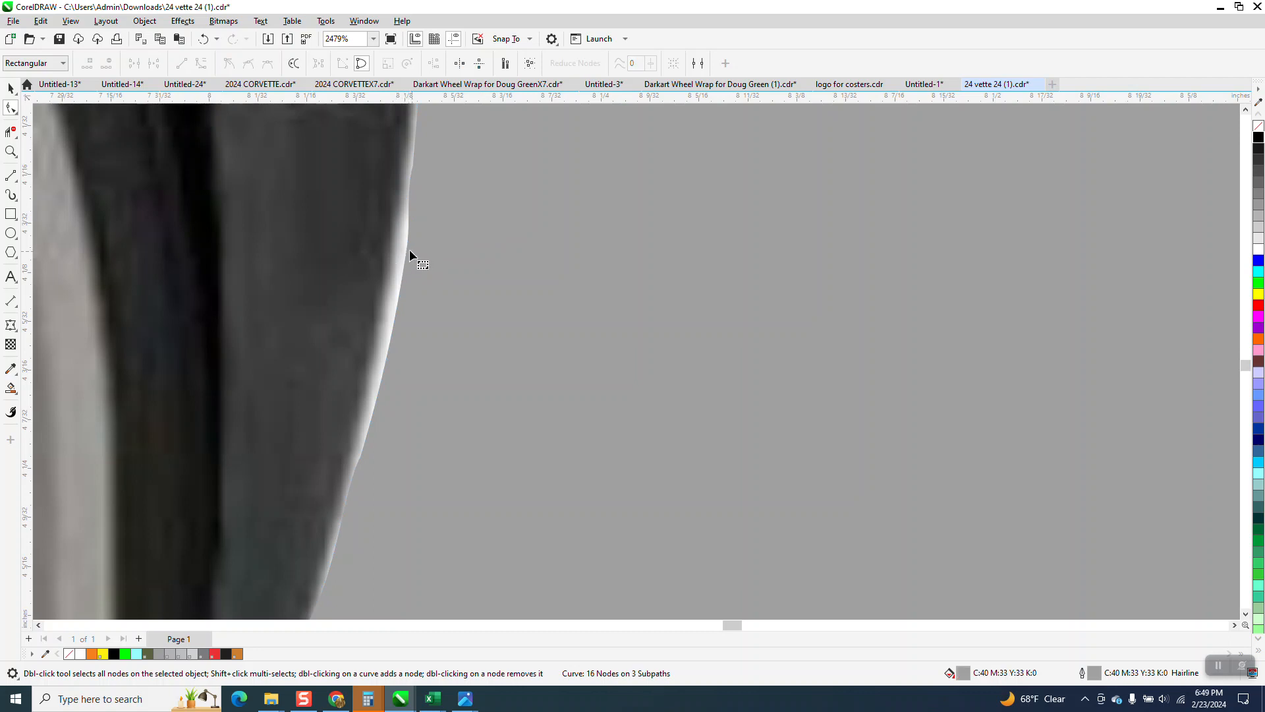
click(408, 250)
drag(408, 248, 396, 248)
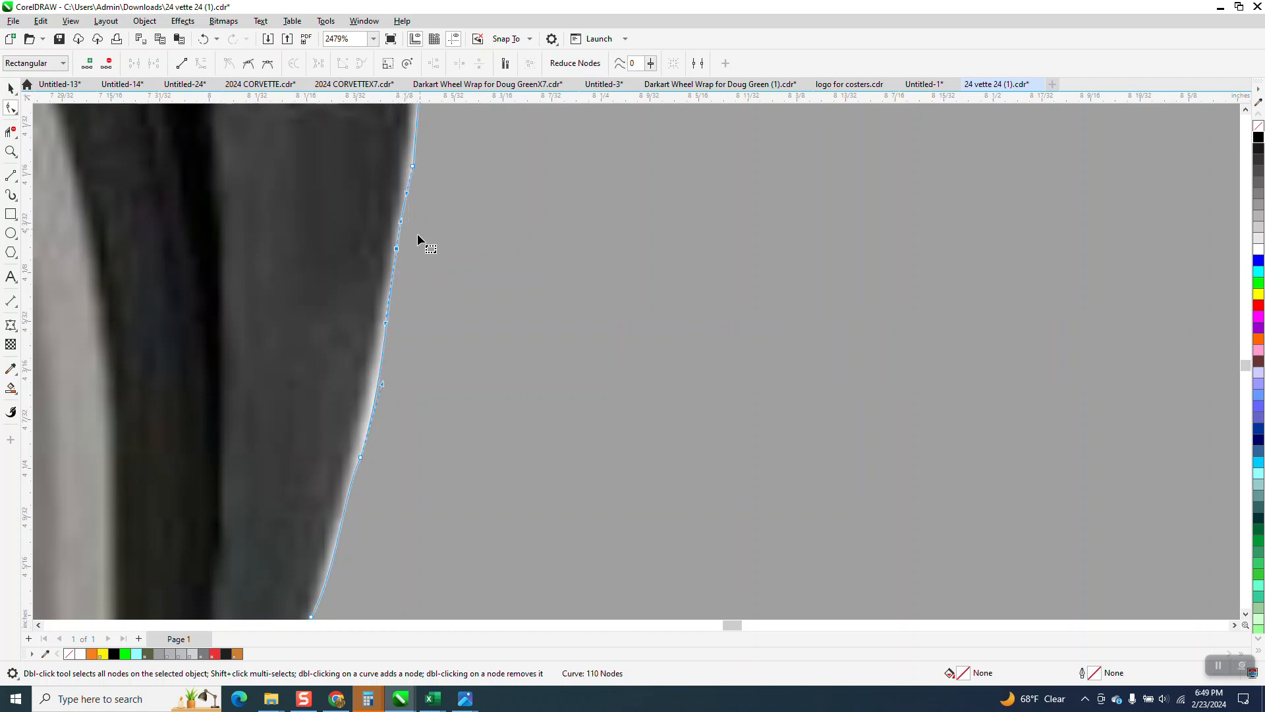
mouse_move(384, 324)
mouse_down()
mouse_move(452, 339)
mouse_move(394, 339)
mouse_up()
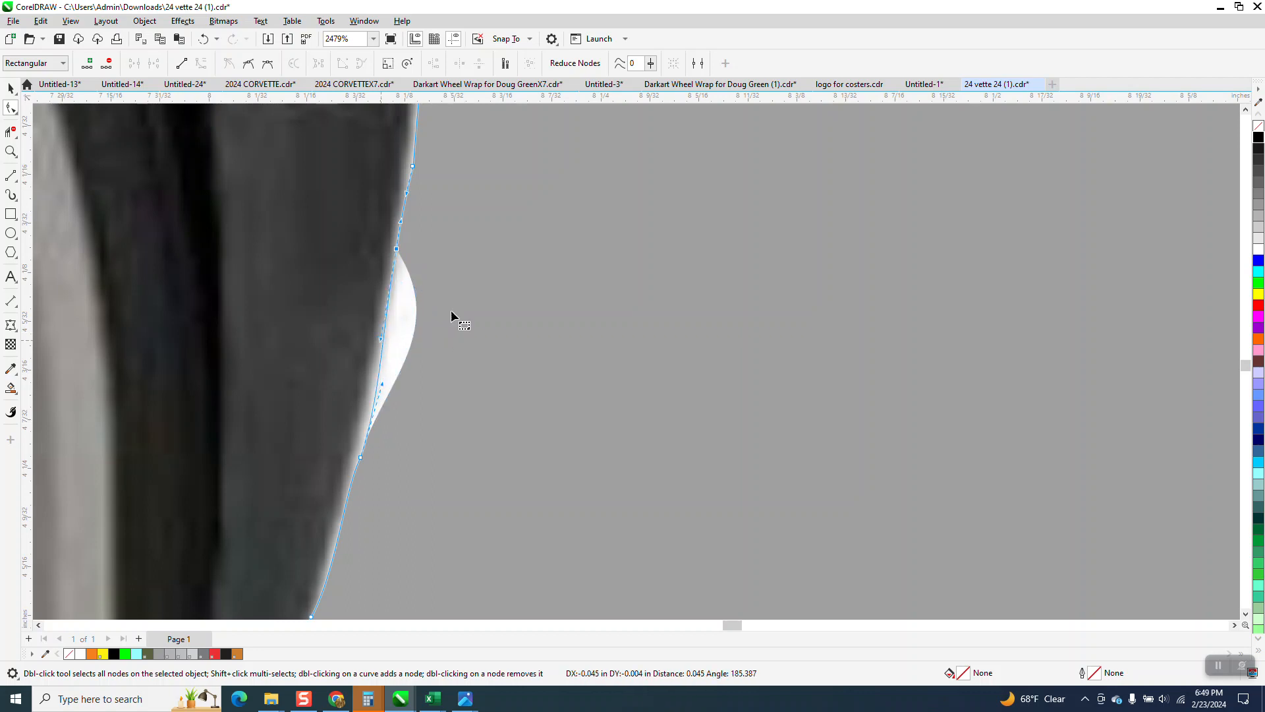
Move the next node down the lower rear bumper slightly inward to trim the white edge.
scroll(423, 231, down, 5)
scroll(400, 339, down, 1)
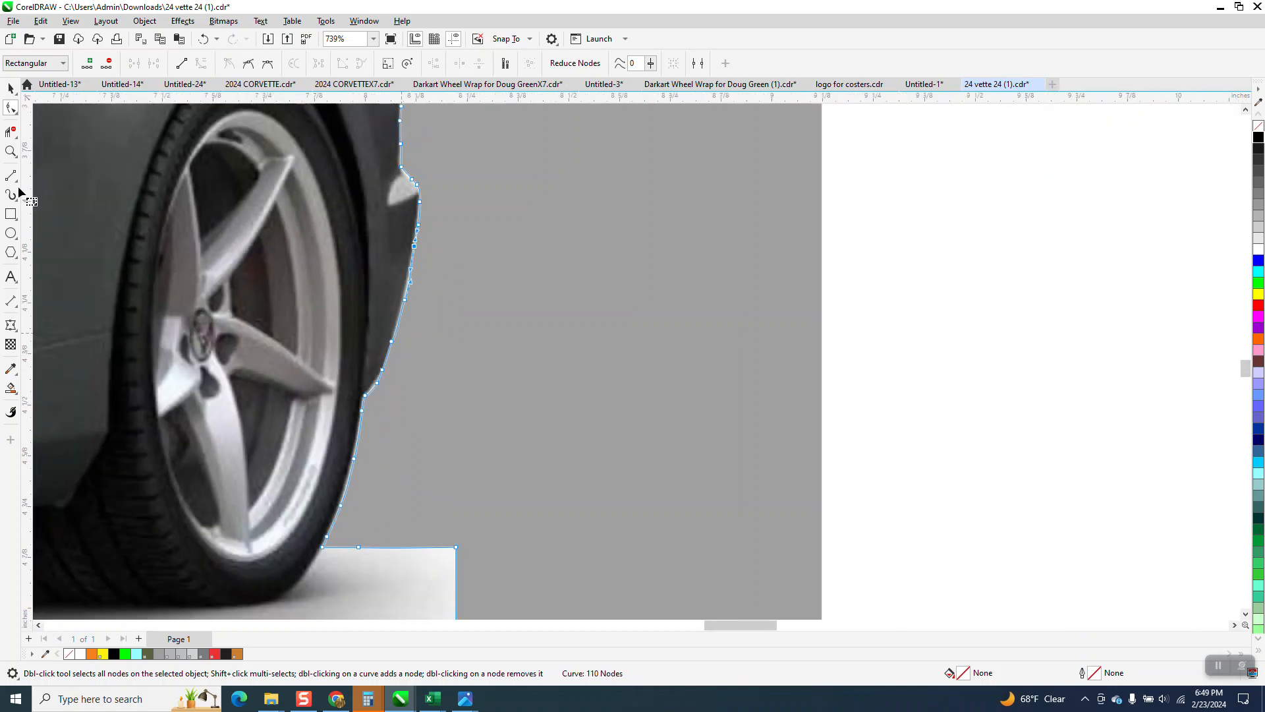
click(9, 151)
drag(355, 340, 428, 408)
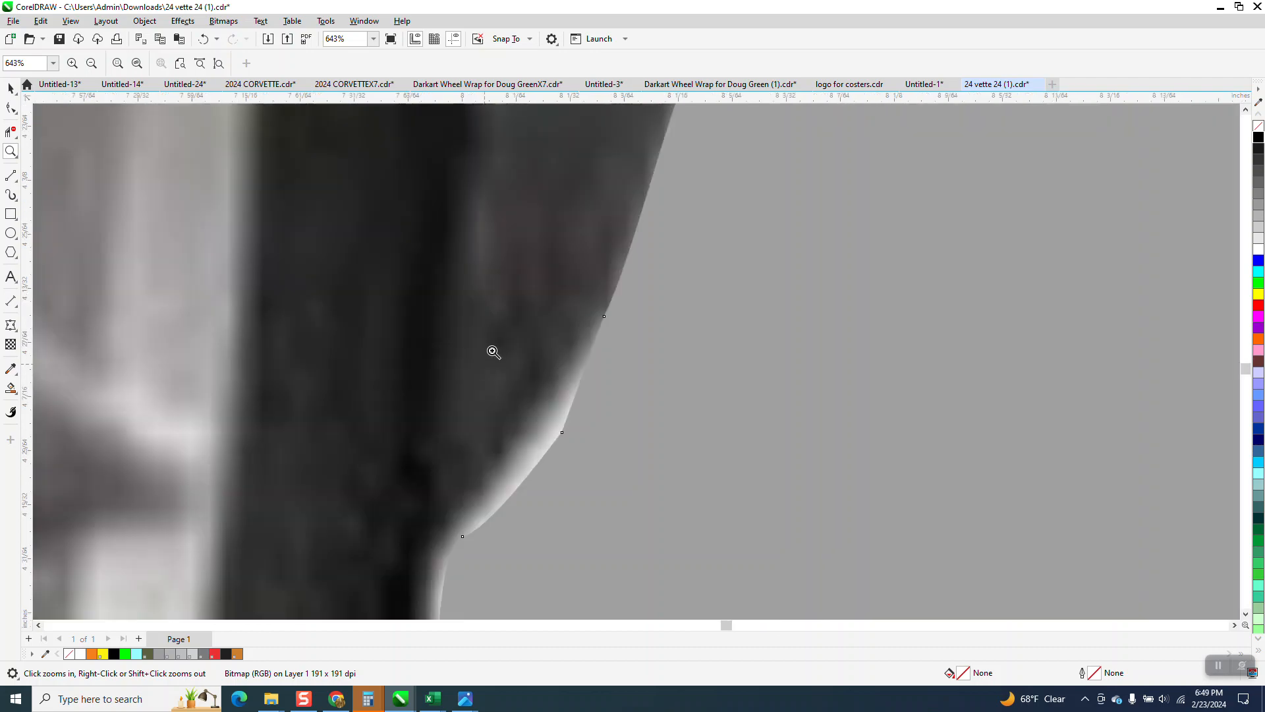
scroll(623, 329, down, 3)
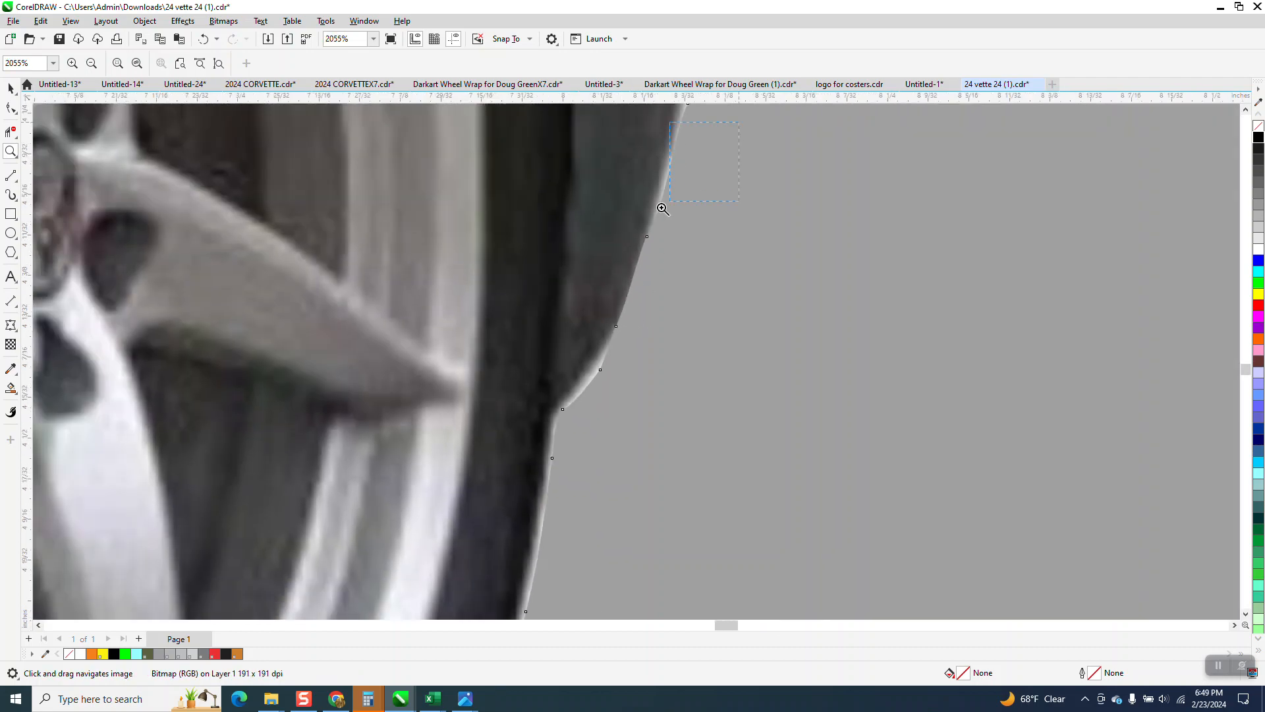
drag(676, 200, 621, 239)
scroll(530, 311, down, 2)
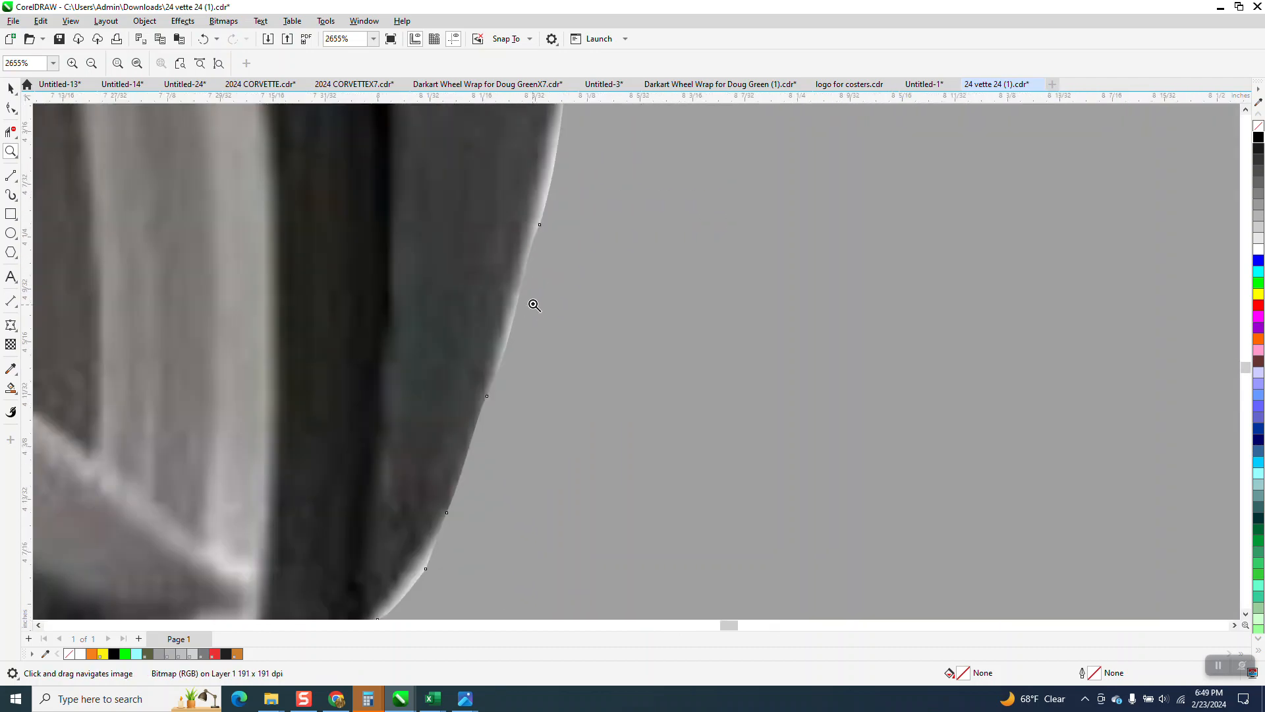
scroll(591, 220, down, 2)
drag(607, 141, 472, 368)
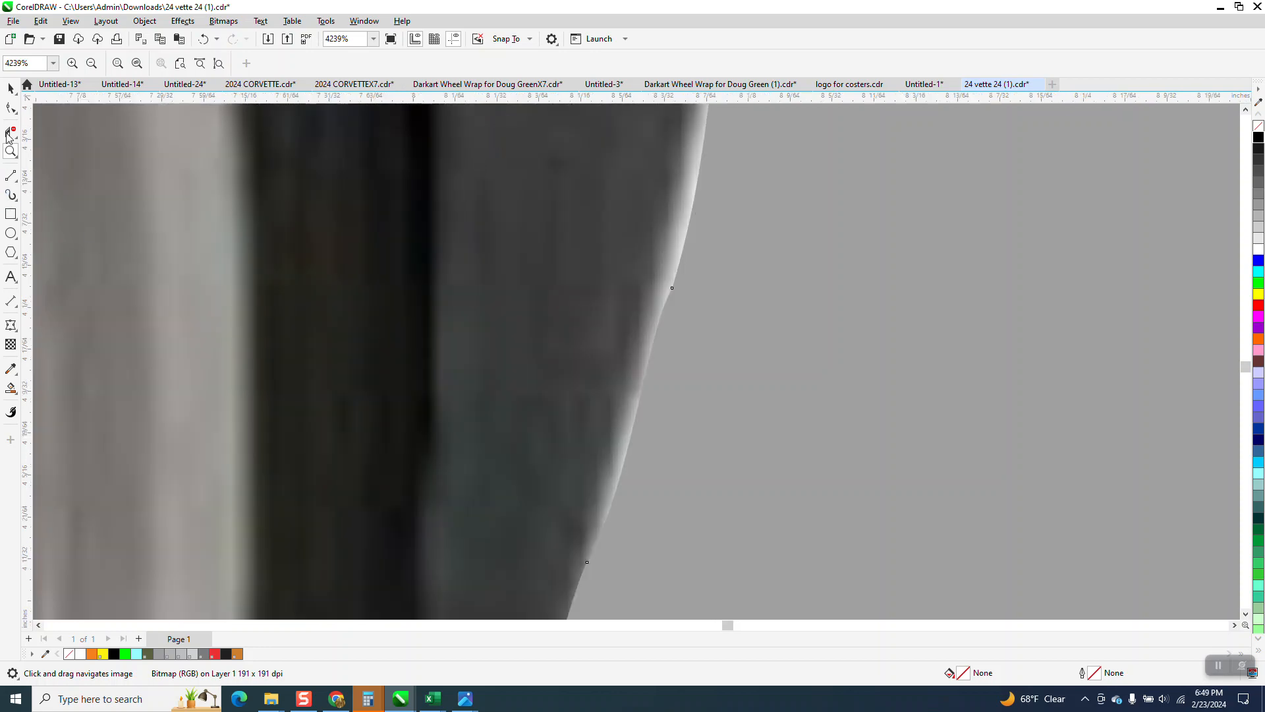
click(678, 290)
drag(671, 287, 662, 290)
scroll(655, 389, down, 4)
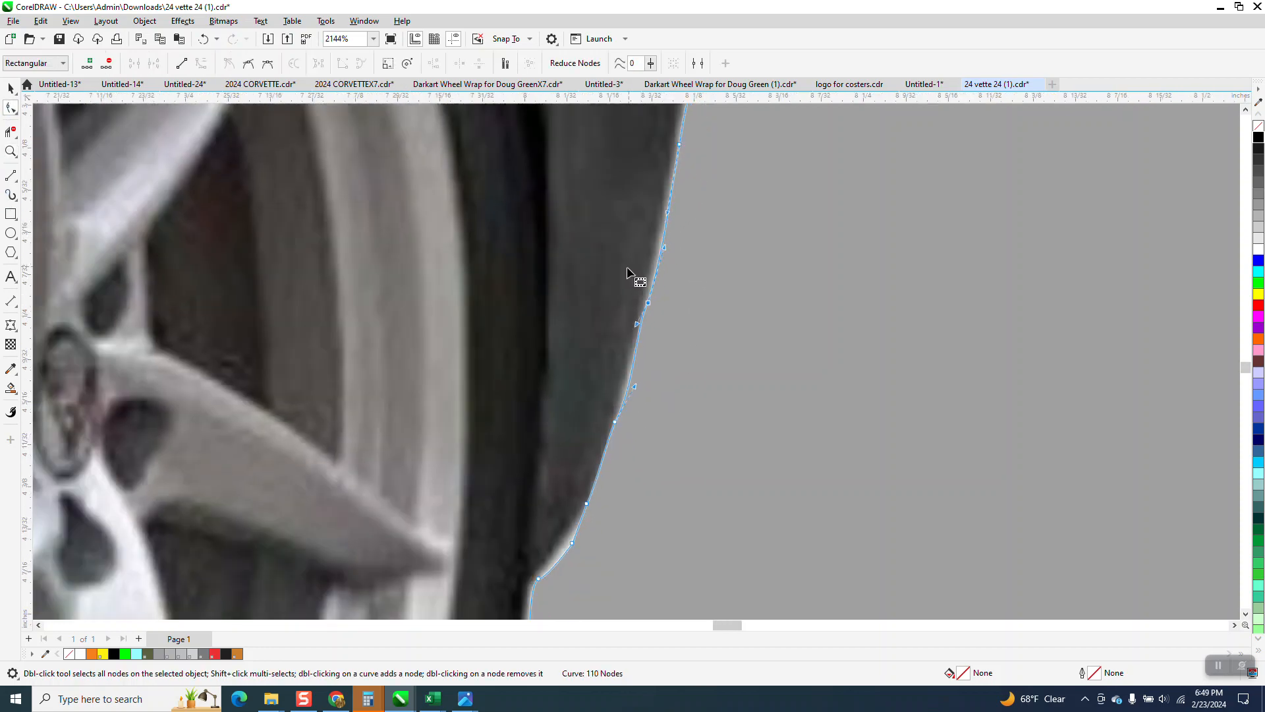
Refit the outline where the lower rear bumper meets the tire by pulling its nodes inward past the white edge.
click(11, 150)
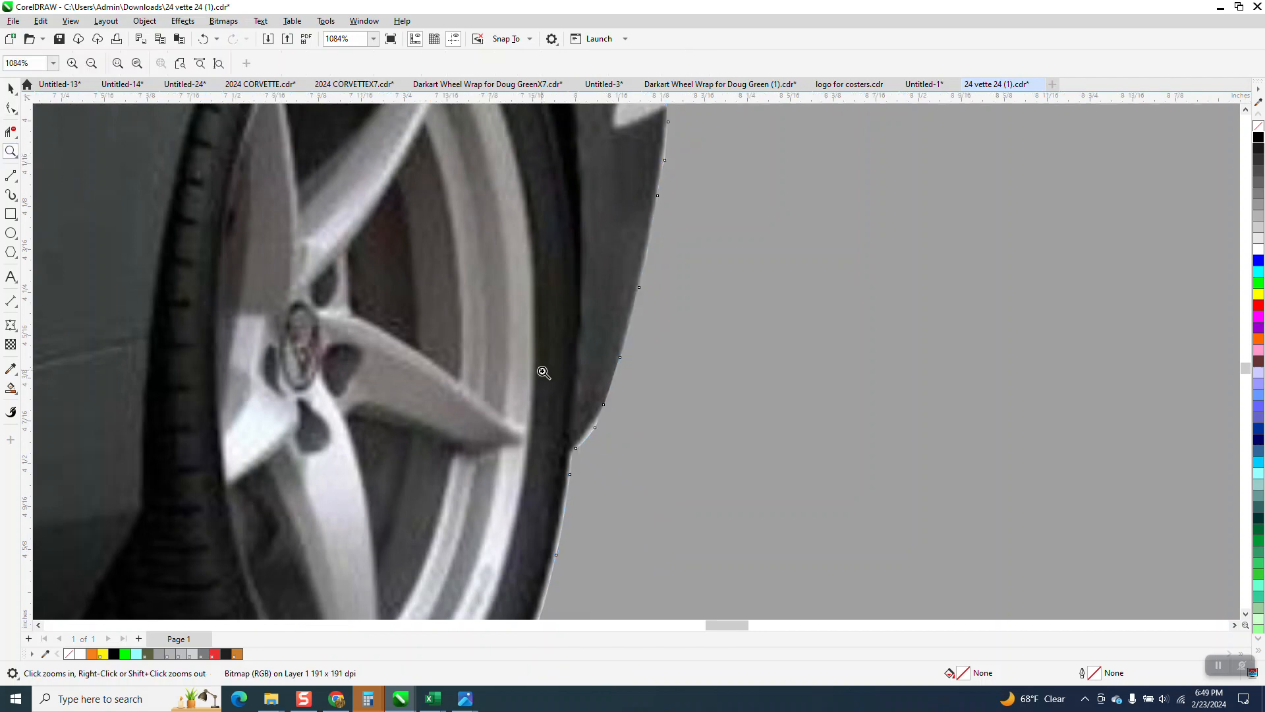
drag(539, 366, 731, 481)
key(F10)
drag(398, 363, 373, 352)
drag(284, 485, 270, 478)
scroll(432, 326, down, 1)
drag(433, 325, 414, 317)
scroll(415, 317, down, 6)
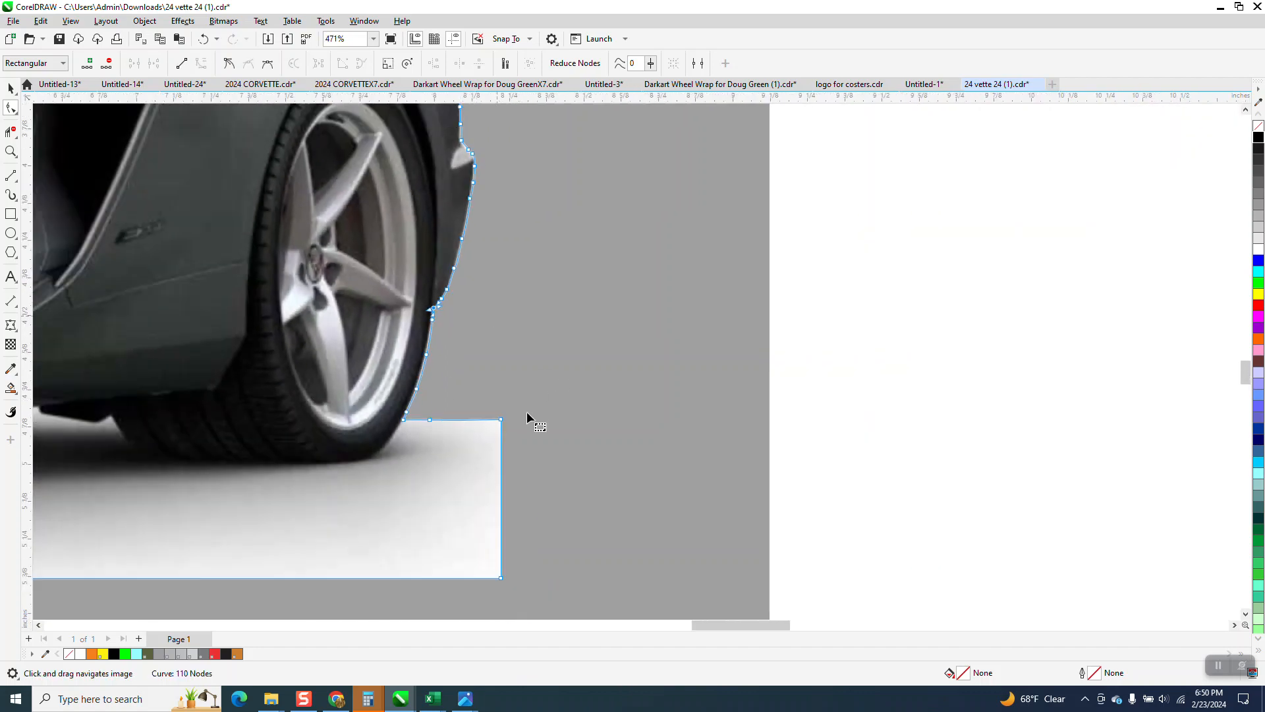
Delete the bulging outline node on the windshield pillar above the front side mirror.
scroll(523, 401, down, 2)
scroll(509, 441, down, 1)
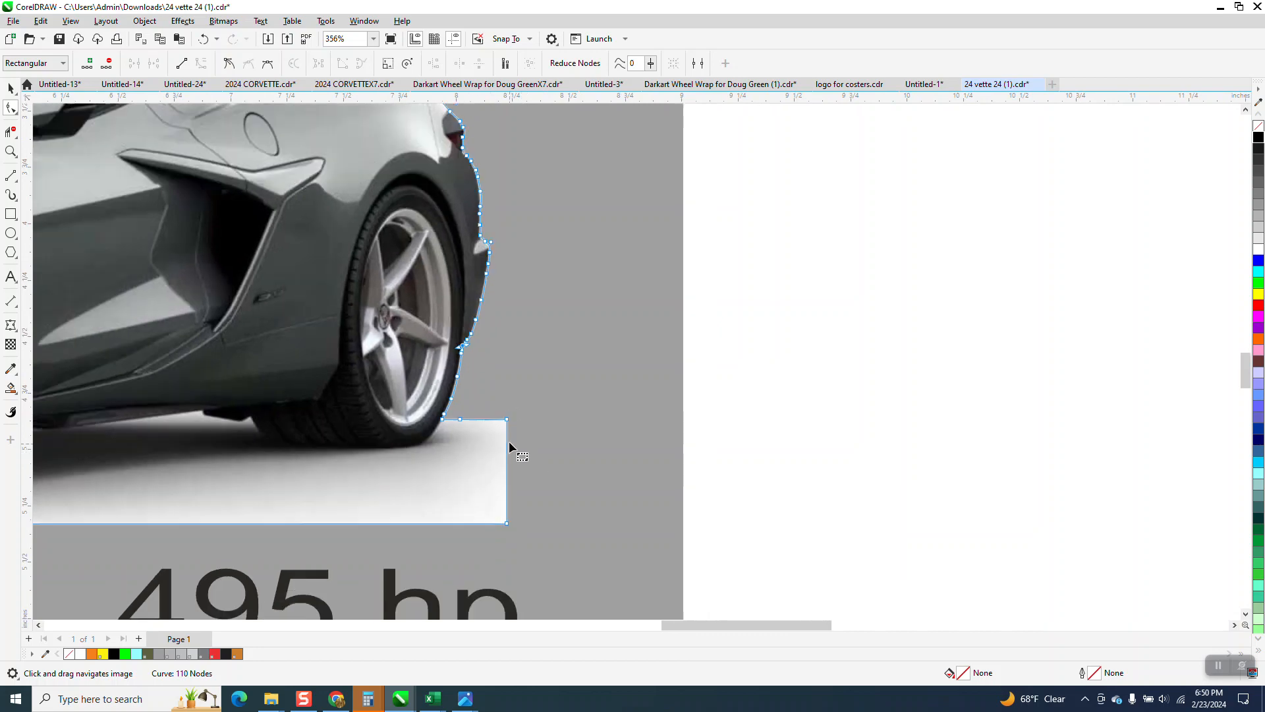
scroll(518, 435, down, 1)
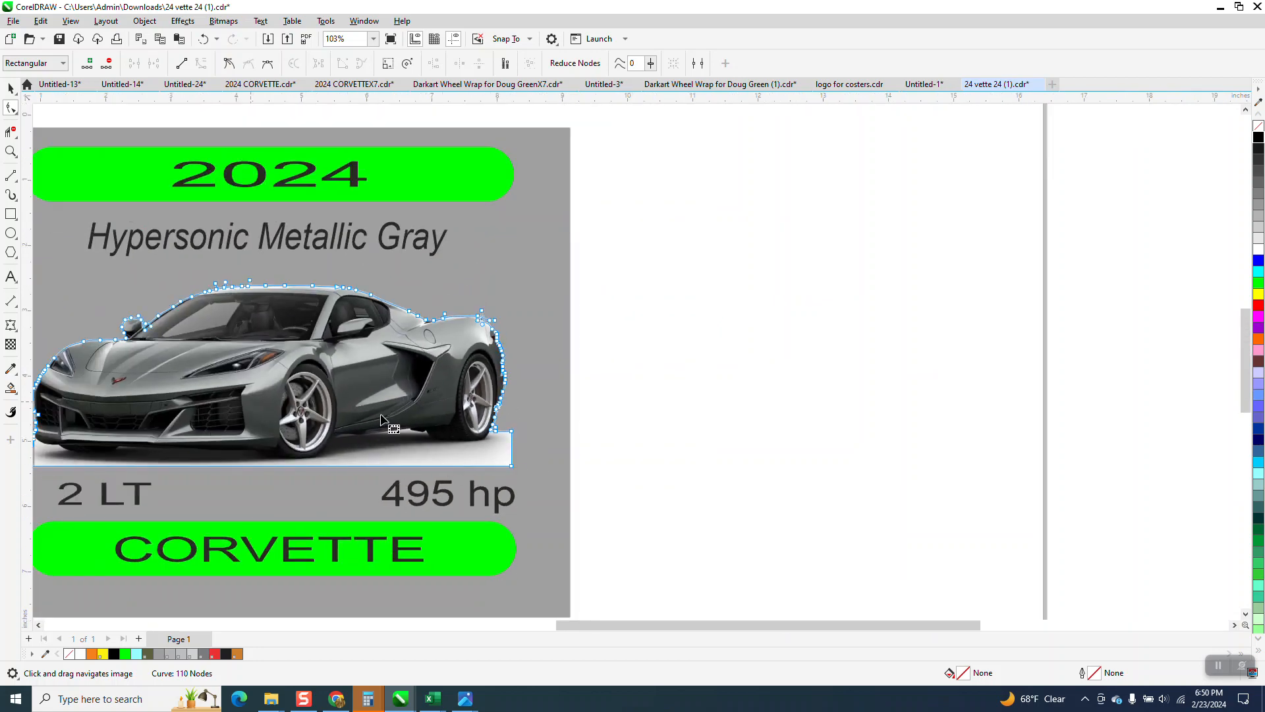
click(10, 151)
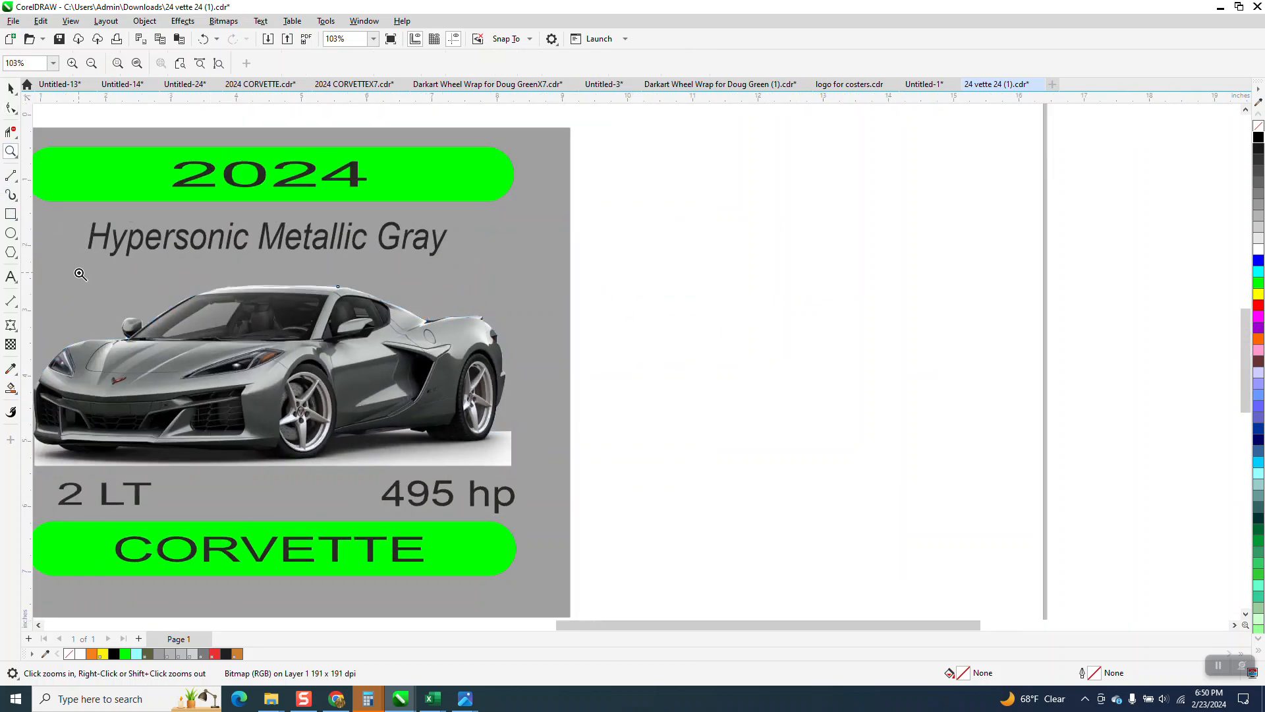
drag(171, 354, 171, 352)
drag(342, 225, 773, 499)
click(9, 108)
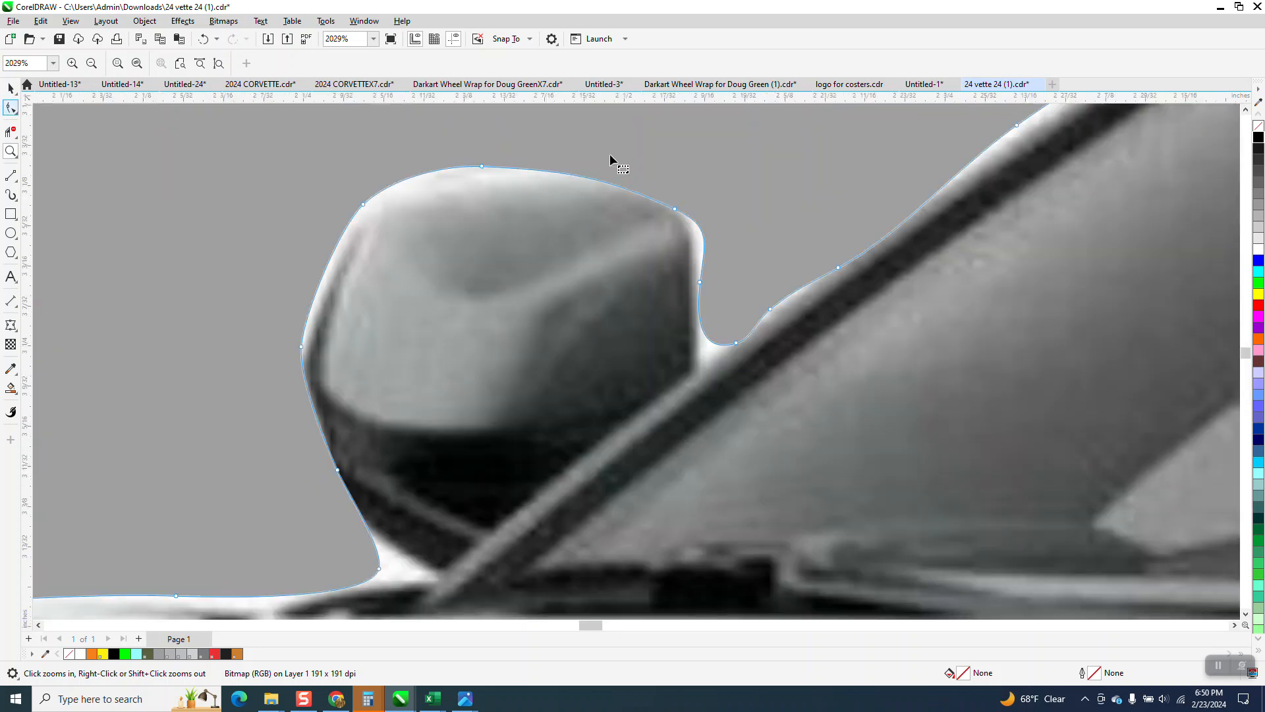
scroll(669, 342, down, 2)
click(838, 228)
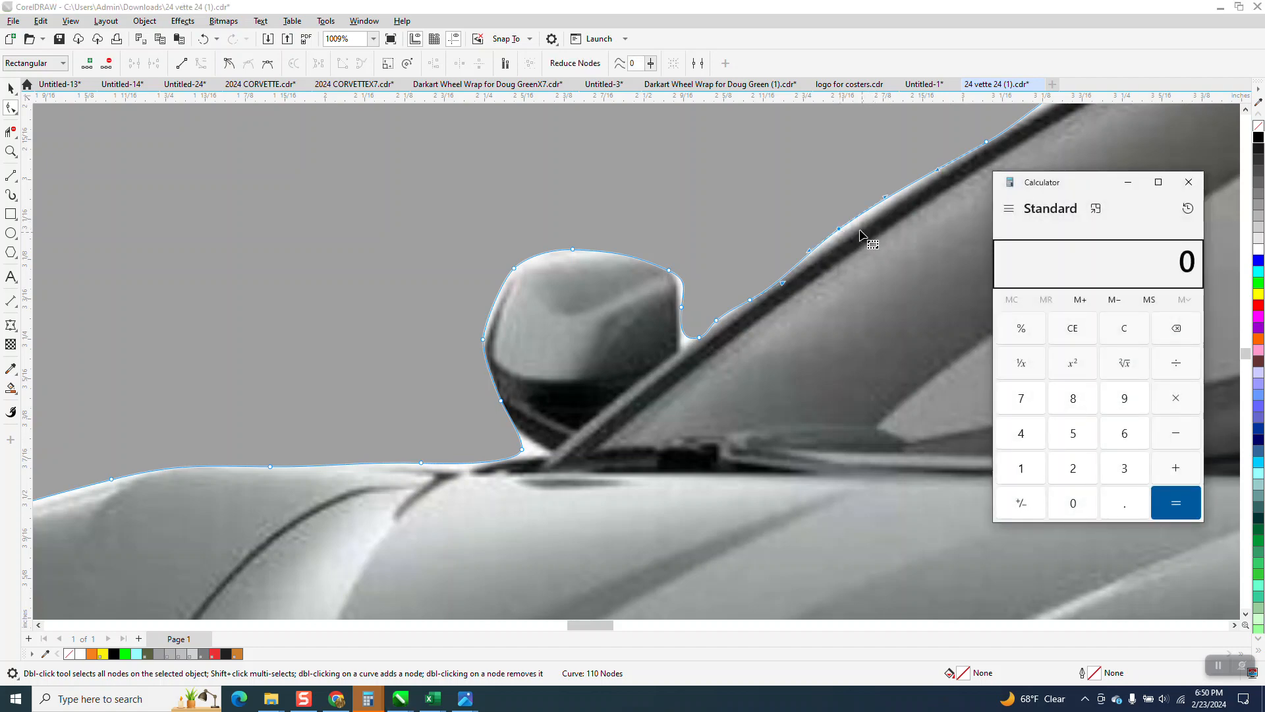
click(1190, 185)
key(XF86Calculator)
click(1190, 184)
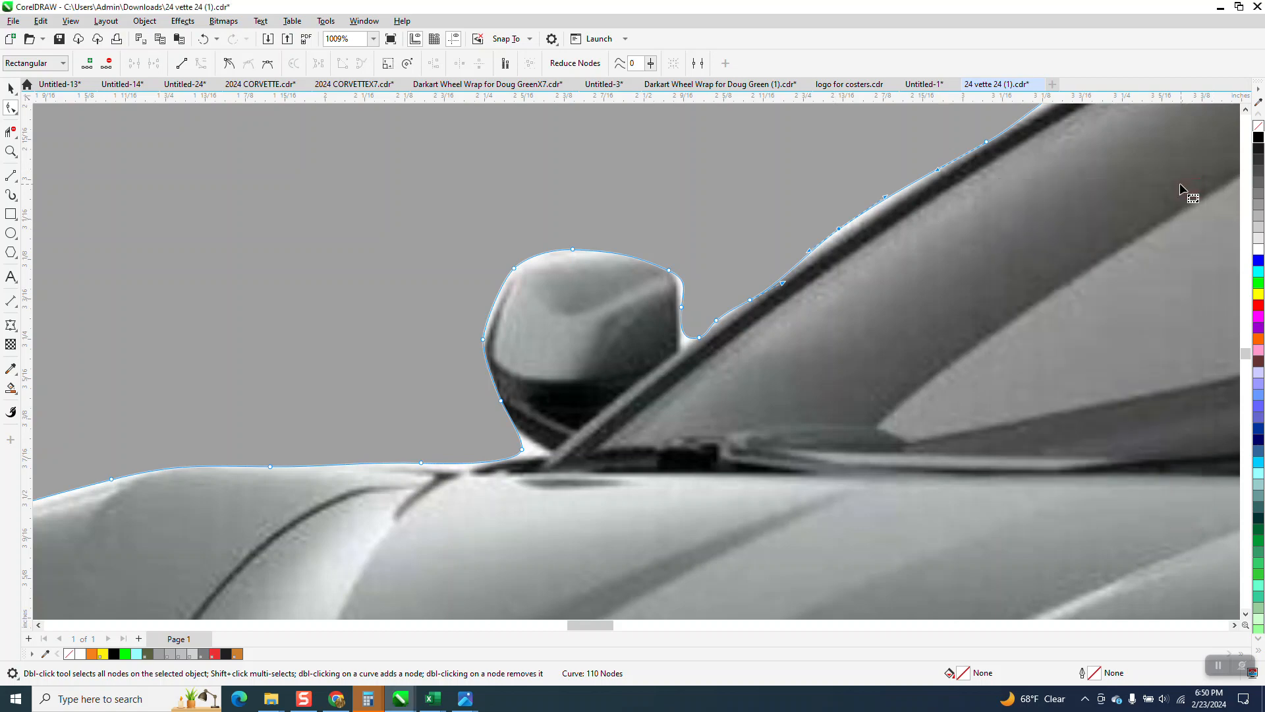
key(Delete)
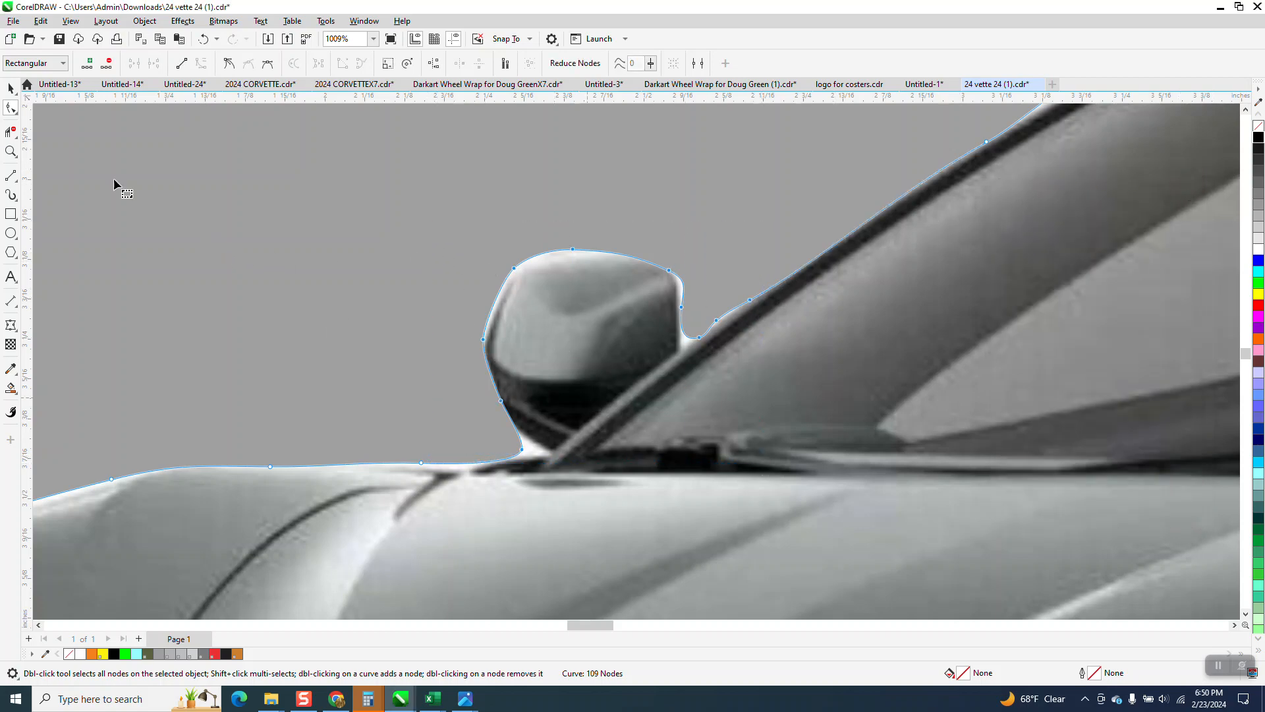
Smooth the outline over the top and outer side of the side mirror with the Smooth tool at a 0.25 nib size.
click(10, 151)
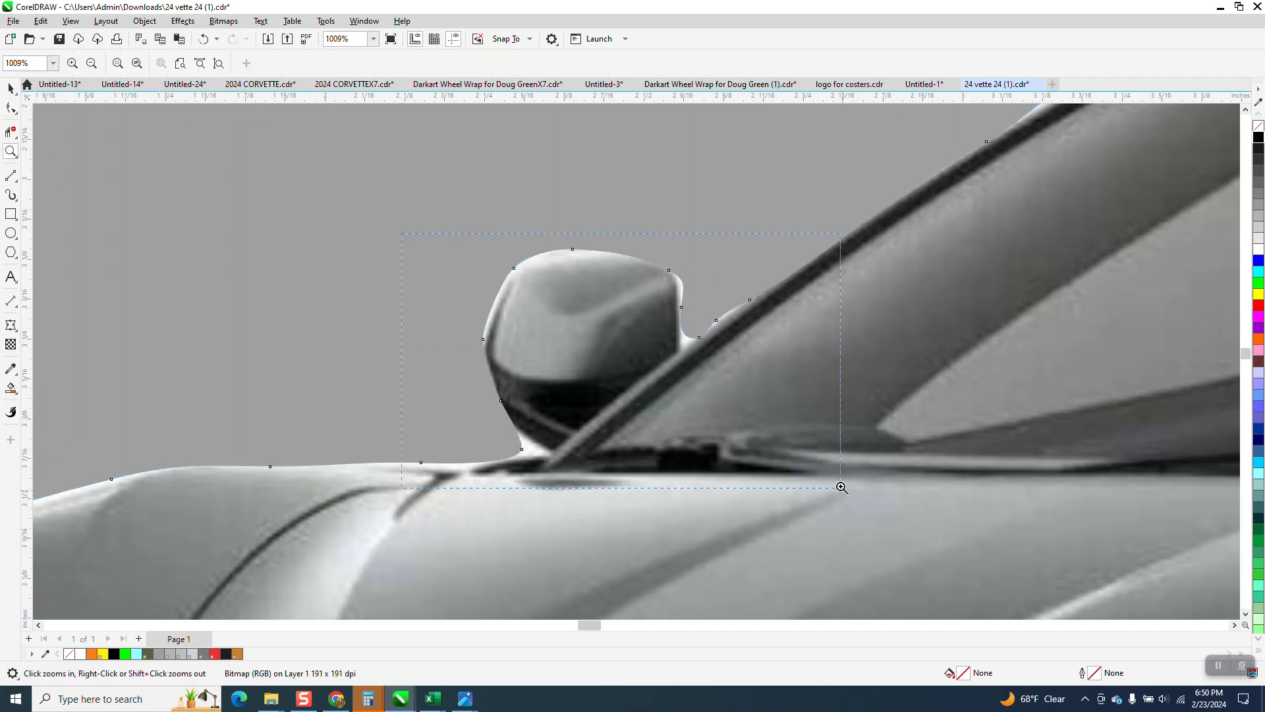
click(600, 361)
click(12, 110)
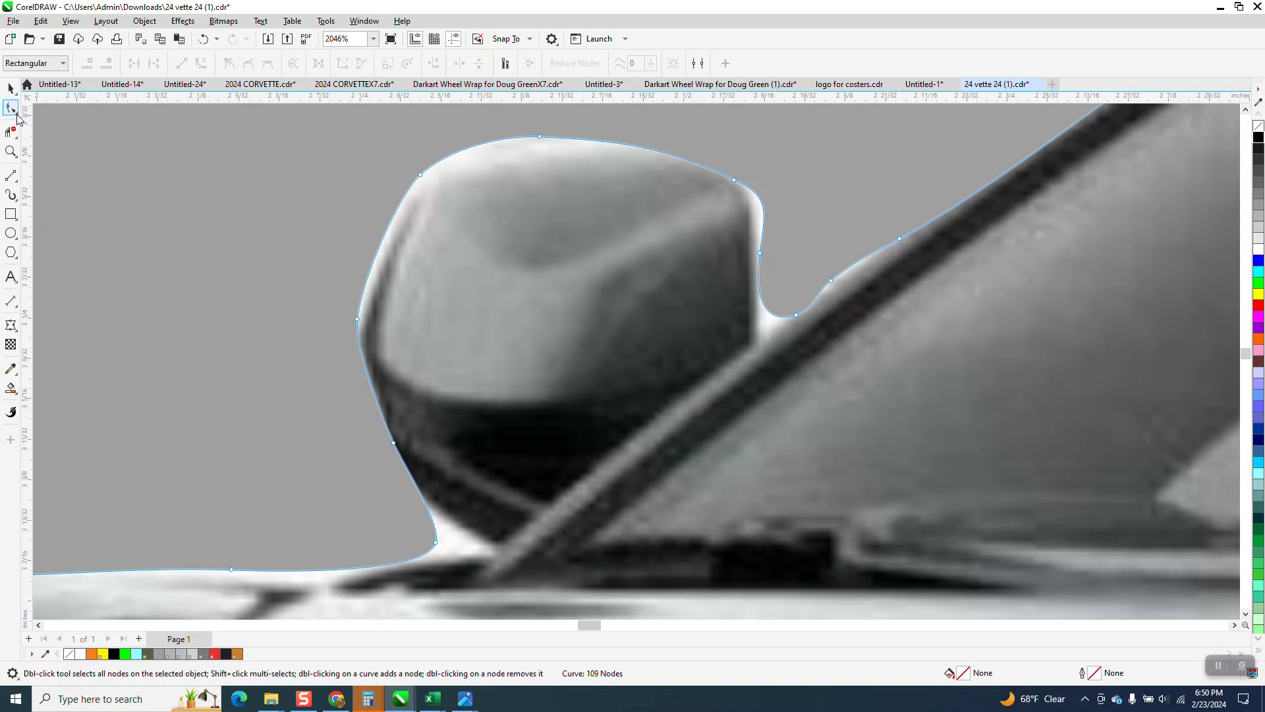
click(16, 112)
click(53, 125)
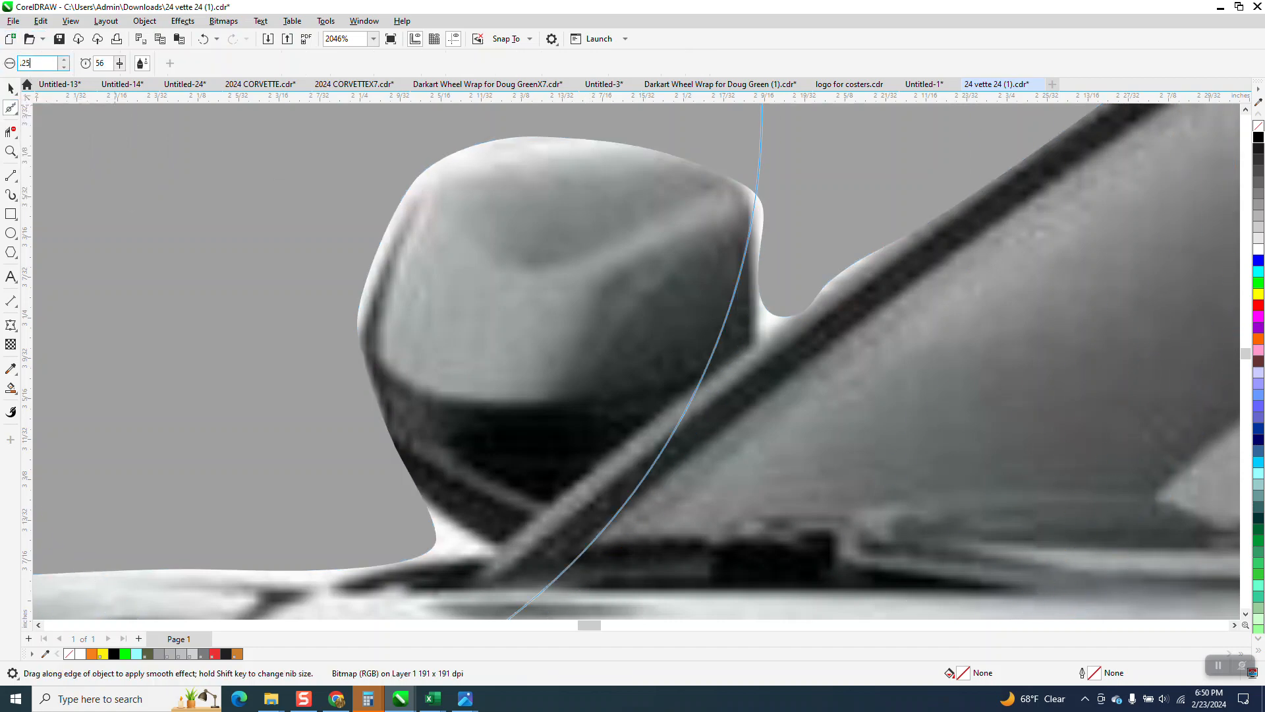
drag(725, 177, 578, 142)
mouse_move(444, 198)
mouse_down()
mouse_move(379, 313)
mouse_move(402, 309)
mouse_move(425, 221)
mouse_move(406, 230)
mouse_move(438, 480)
mouse_up()
Move the node at the side mirror's upper outer corner inward to trim the white edge.
click(14, 118)
click(73, 107)
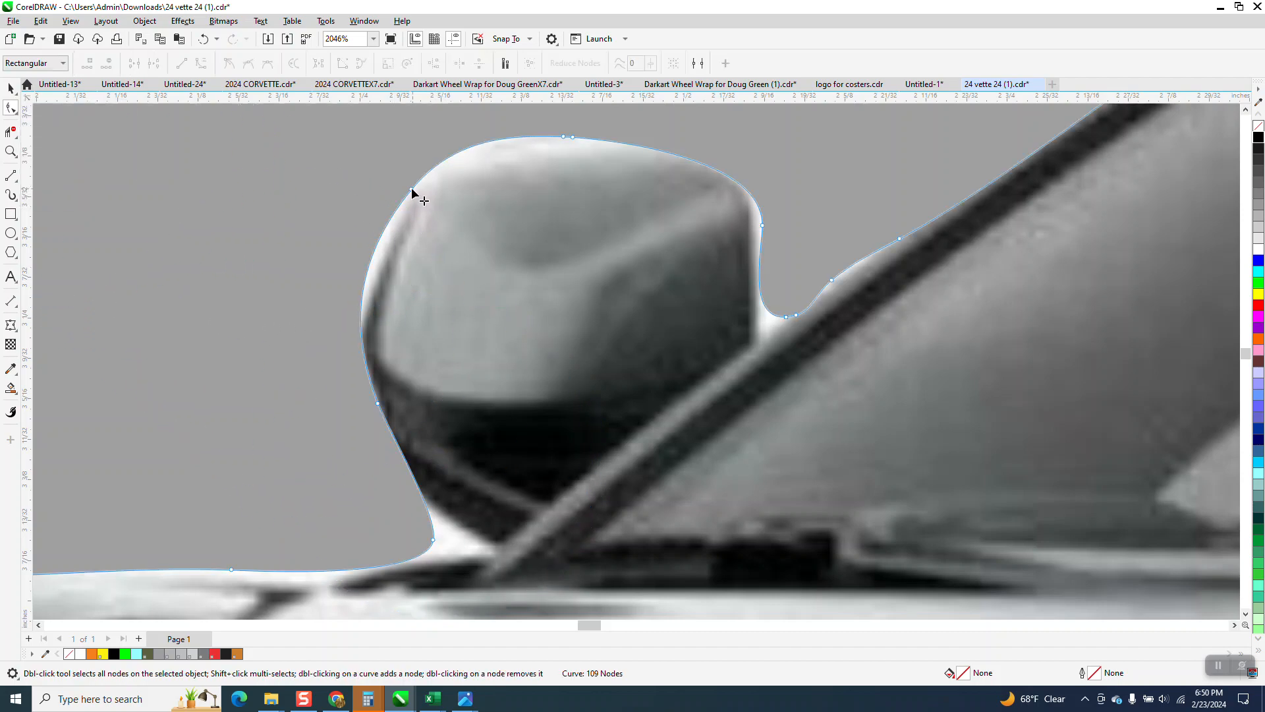
drag(412, 190, 422, 194)
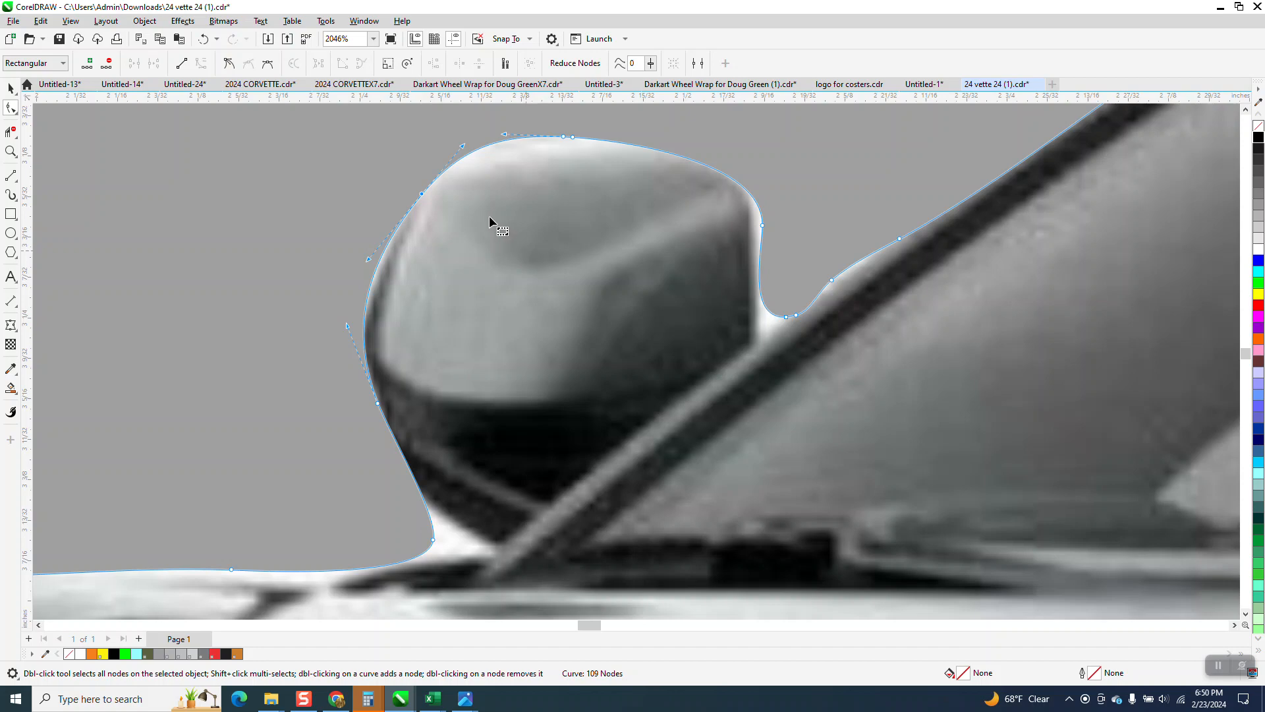
Move the node on the side mirror's windshield-facing edge inward onto the dark mirror housing.
scroll(521, 221, down, 1)
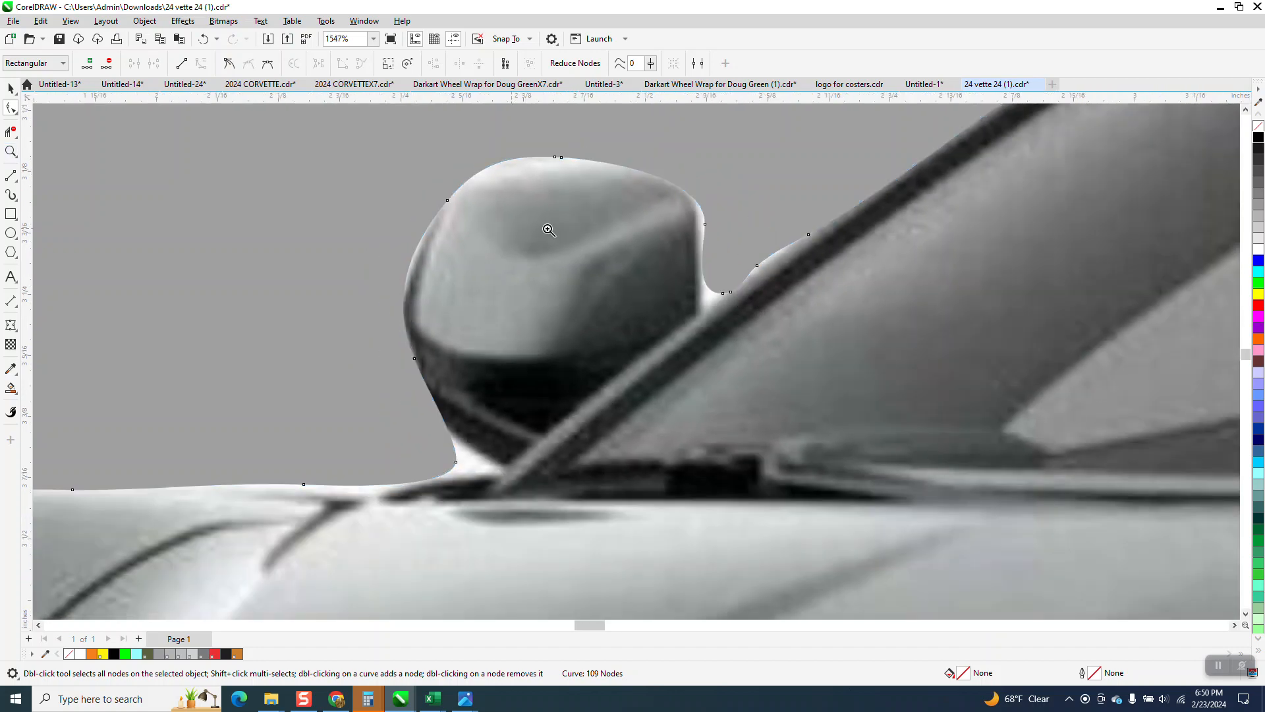
drag(659, 201, 813, 344)
click(10, 109)
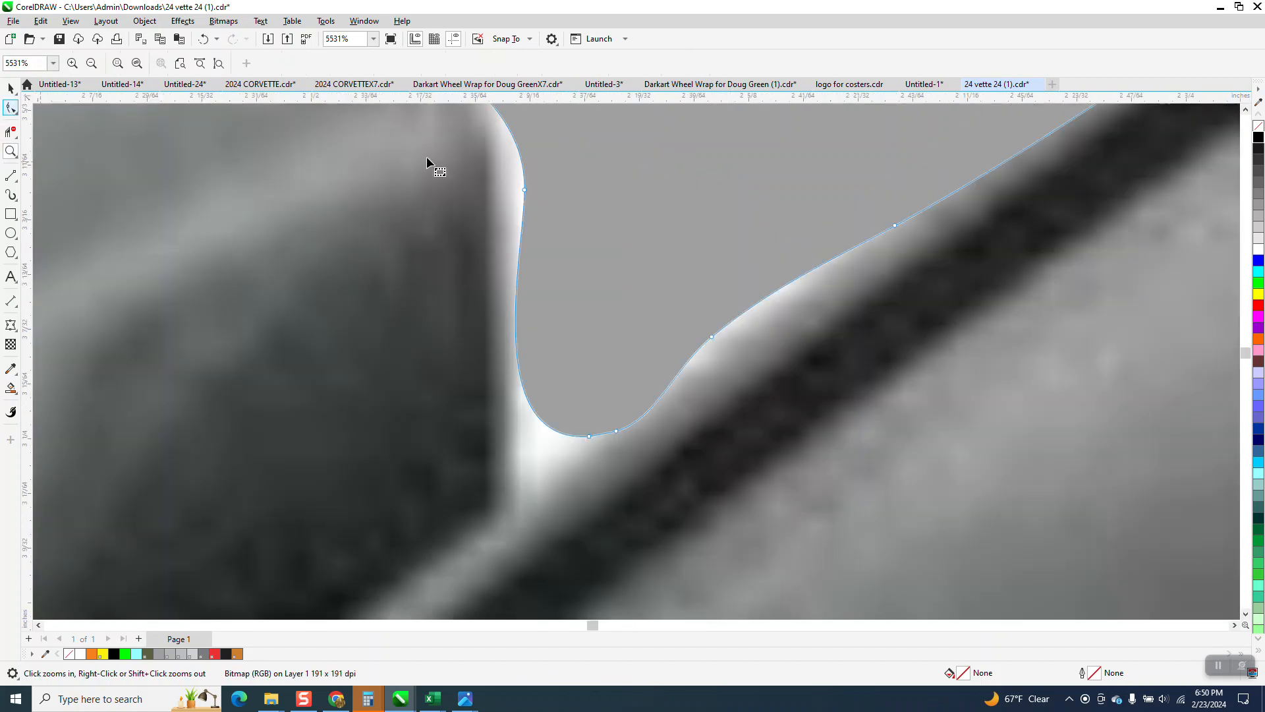
drag(525, 189, 508, 196)
click(547, 426)
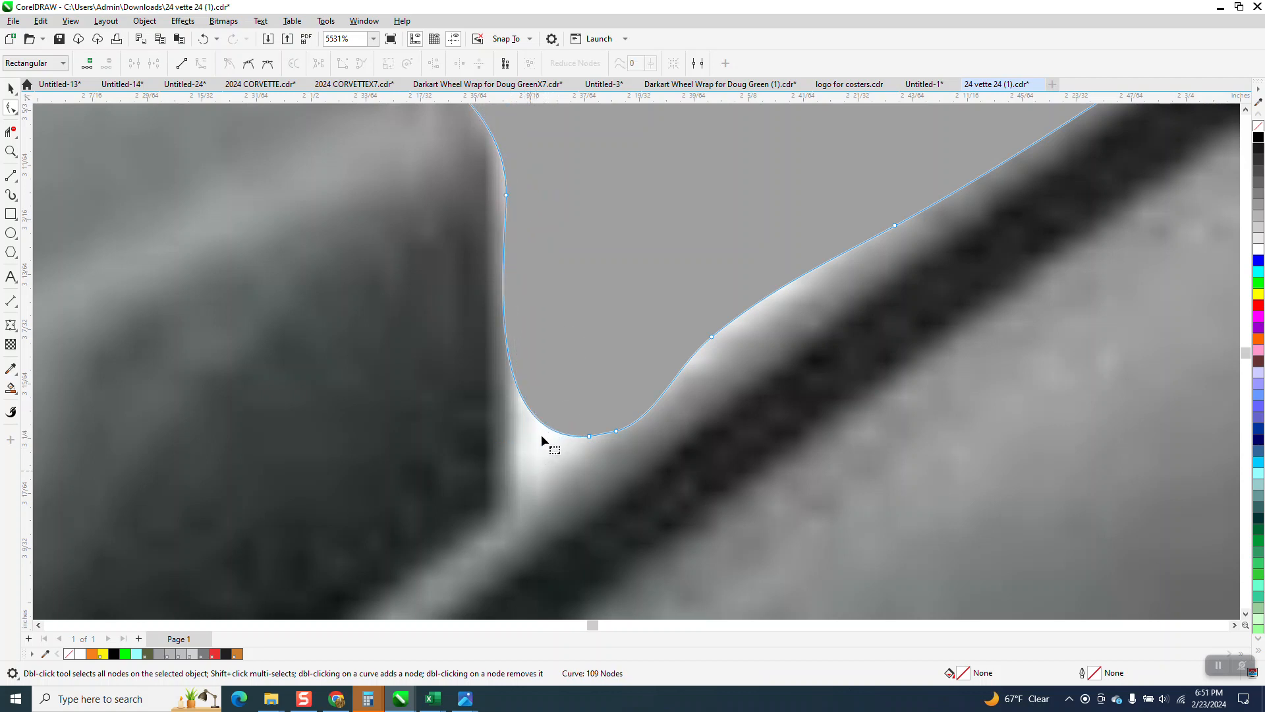
Pull a new outline node into the corner between side mirror and windshield pillar, and trim the adjacent pillar edge by deleting and moving nodes.
double_click(546, 426)
drag(546, 427, 536, 486)
click(589, 436)
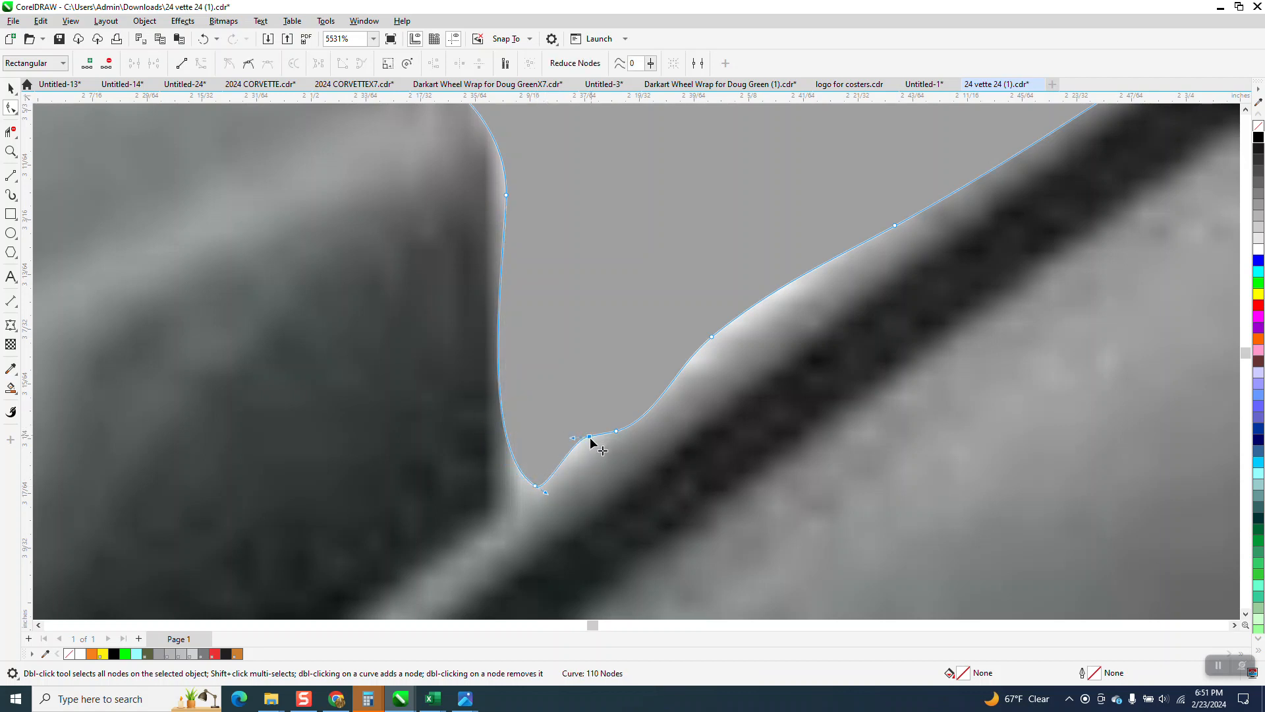
key(Delete)
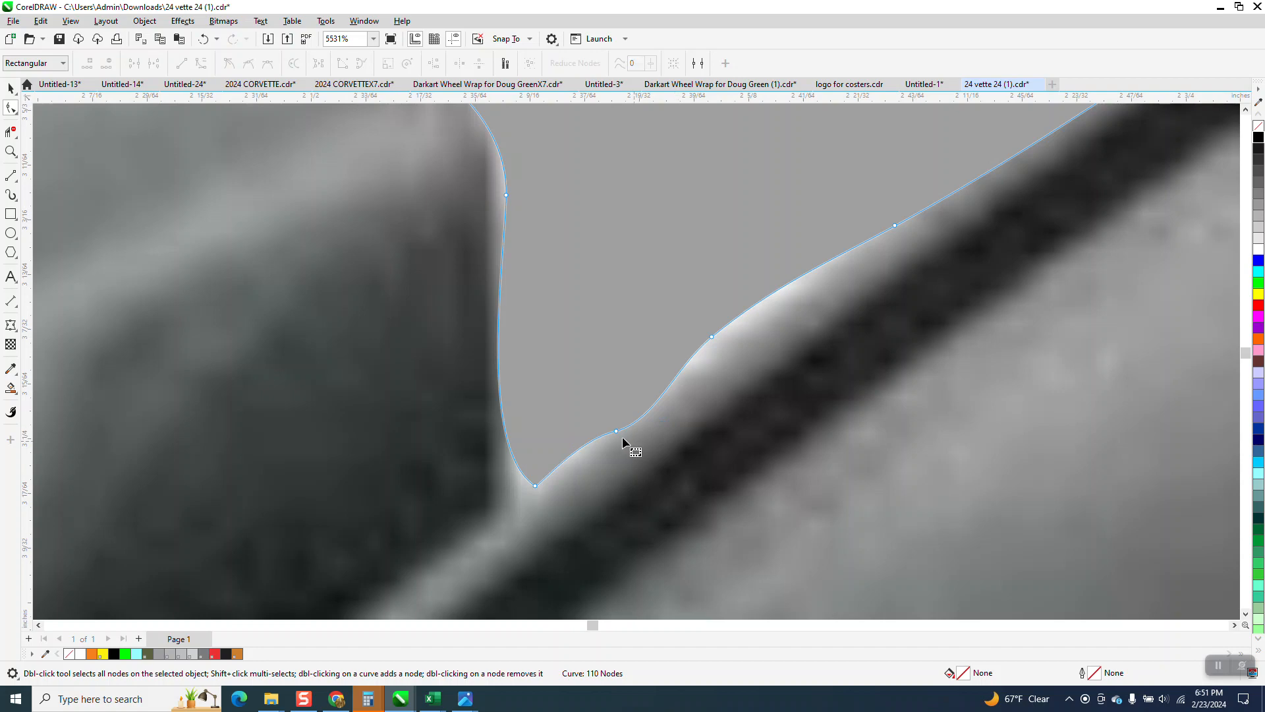
drag(712, 336, 722, 350)
scroll(654, 312, down, 4)
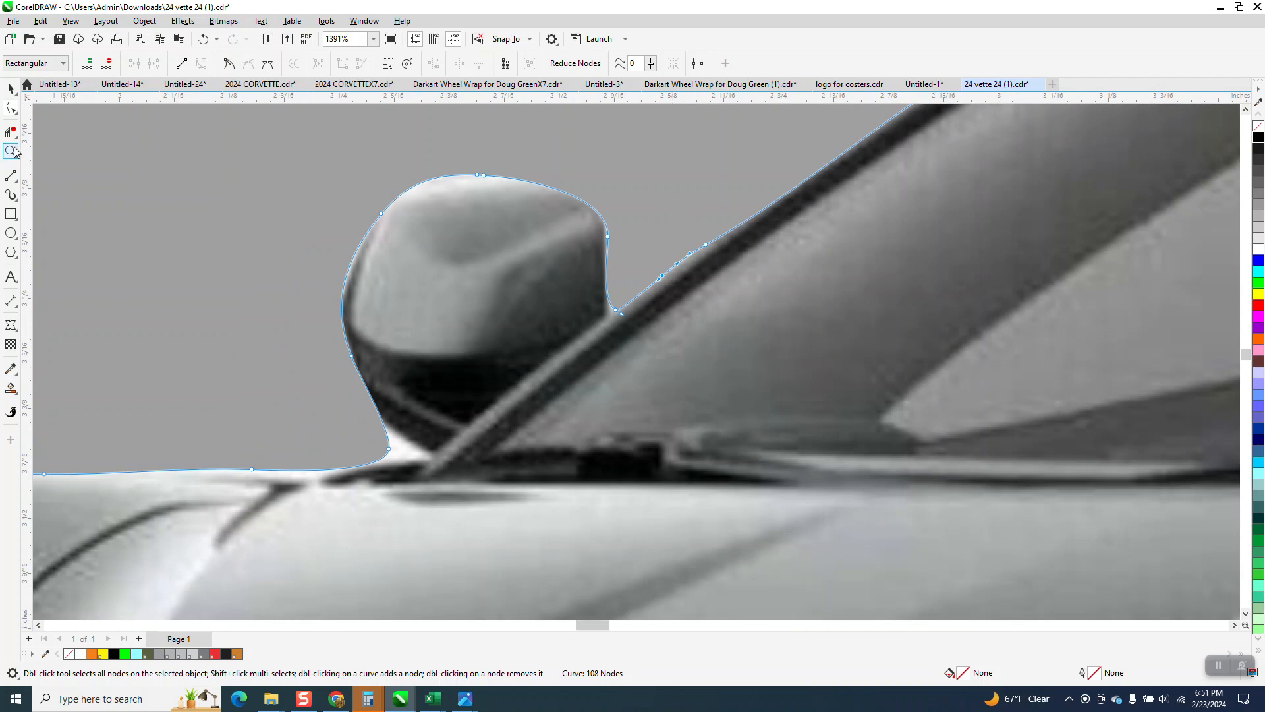
Add a node to the outline at the white gap beneath the side mirror, just above the hood.
click(11, 151)
drag(346, 410, 541, 491)
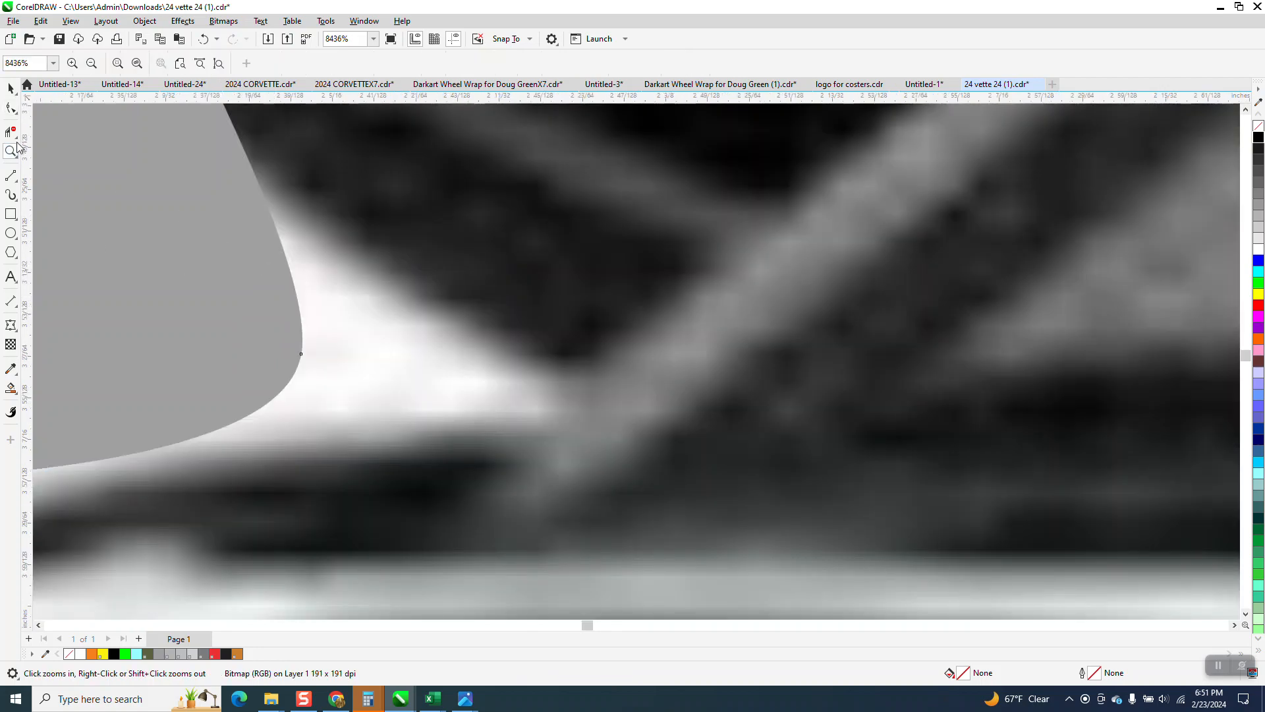
click(10, 108)
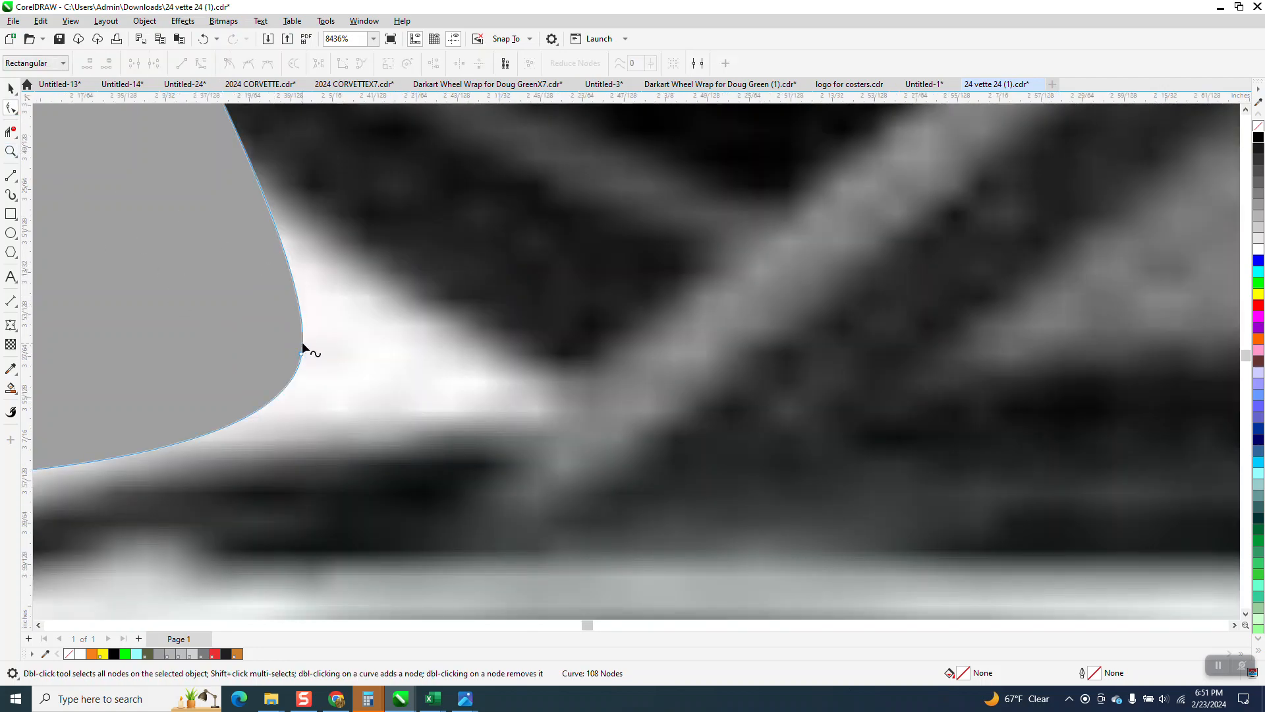
double_click(303, 343)
drag(304, 346, 416, 384)
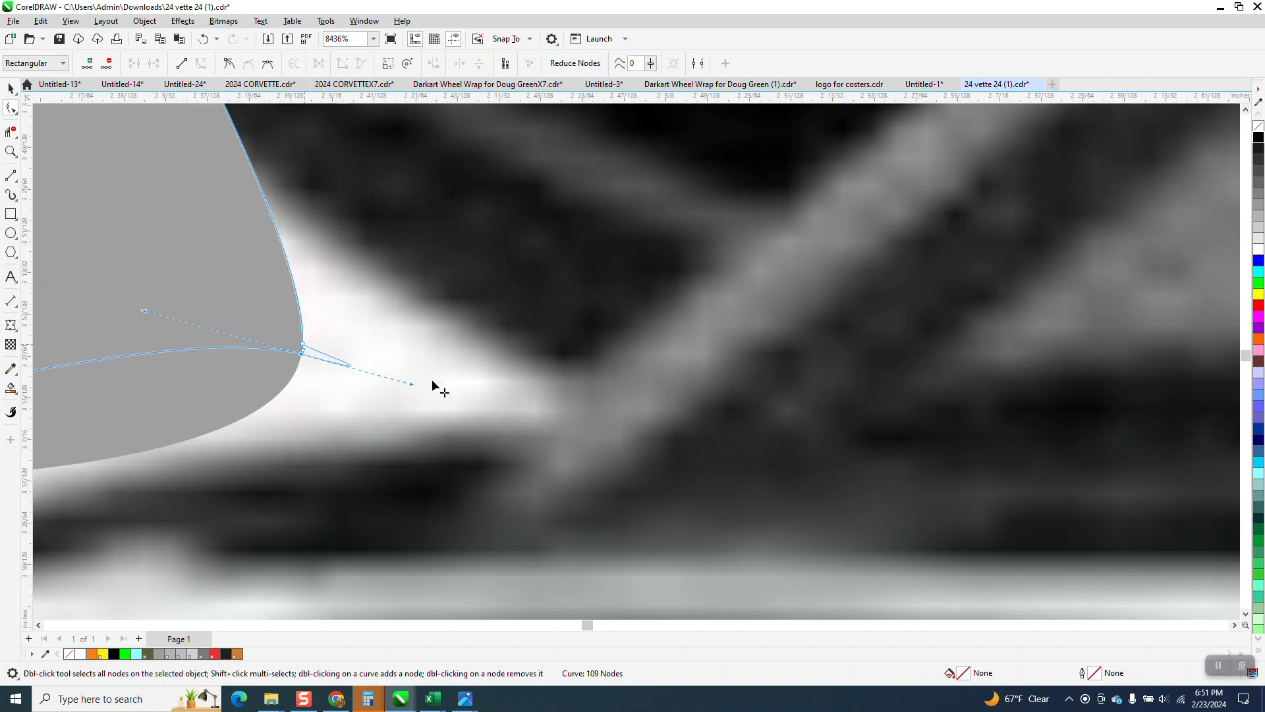
click(203, 38)
click(357, 344)
click(308, 342)
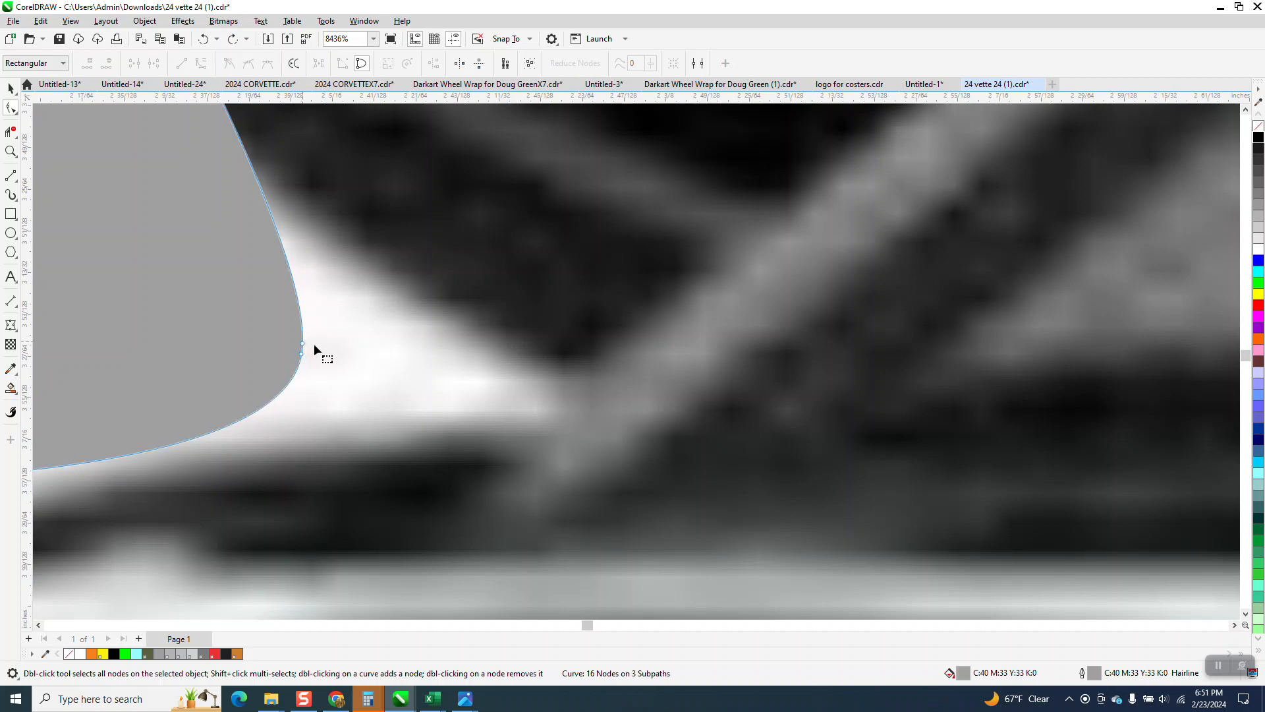
Move the added node into the corner where the mirror base meets the windshield pillar and delete the old neighbouring node.
drag(302, 348, 504, 414)
click(302, 354)
key(Delete)
scroll(484, 455, down, 3)
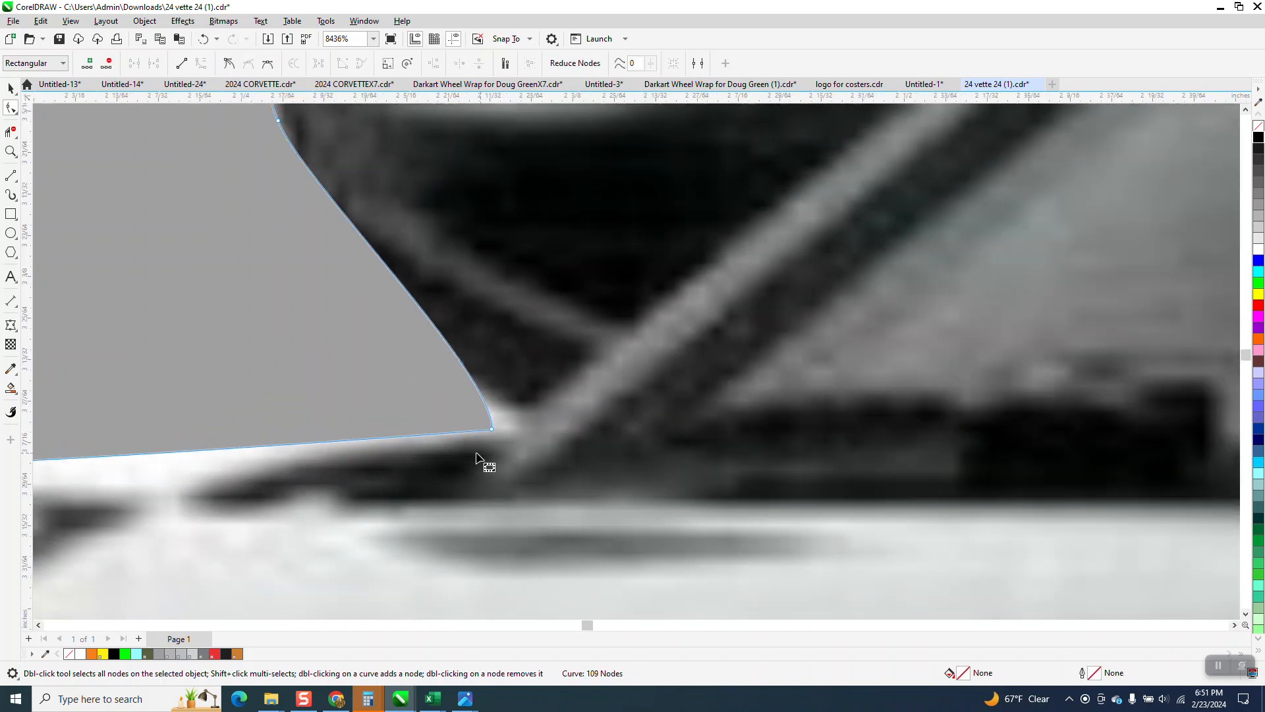
Adjust the curve handles of the segment beneath the side mirror so the outline follows the dark lower housing.
scroll(474, 446, down, 1)
drag(494, 429, 460, 382)
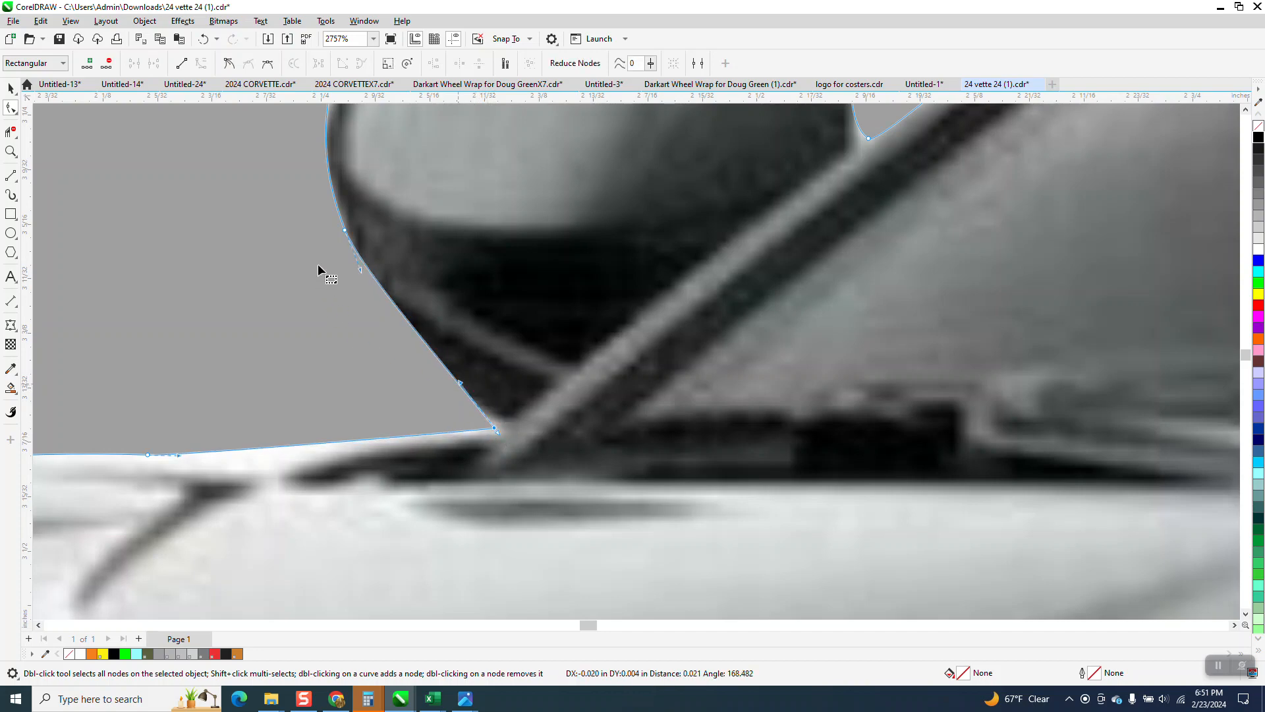
drag(360, 269, 355, 271)
scroll(359, 305, down, 2)
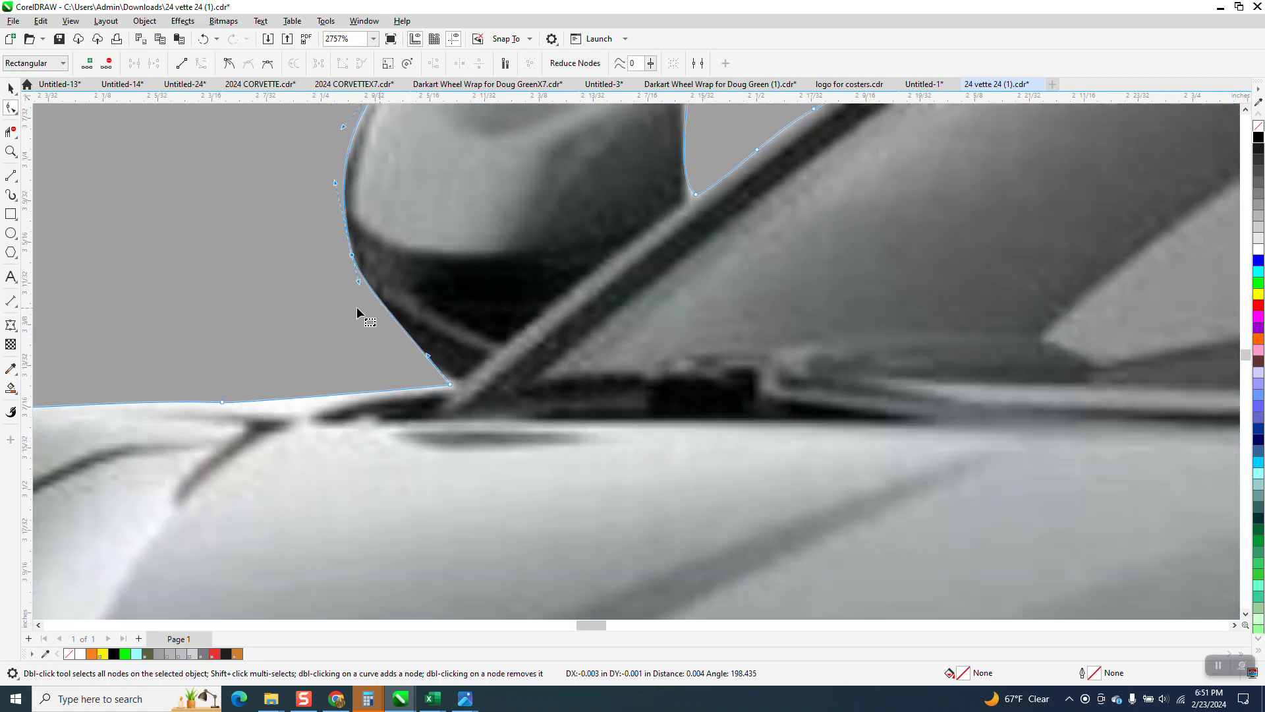
scroll(360, 264, down, 3)
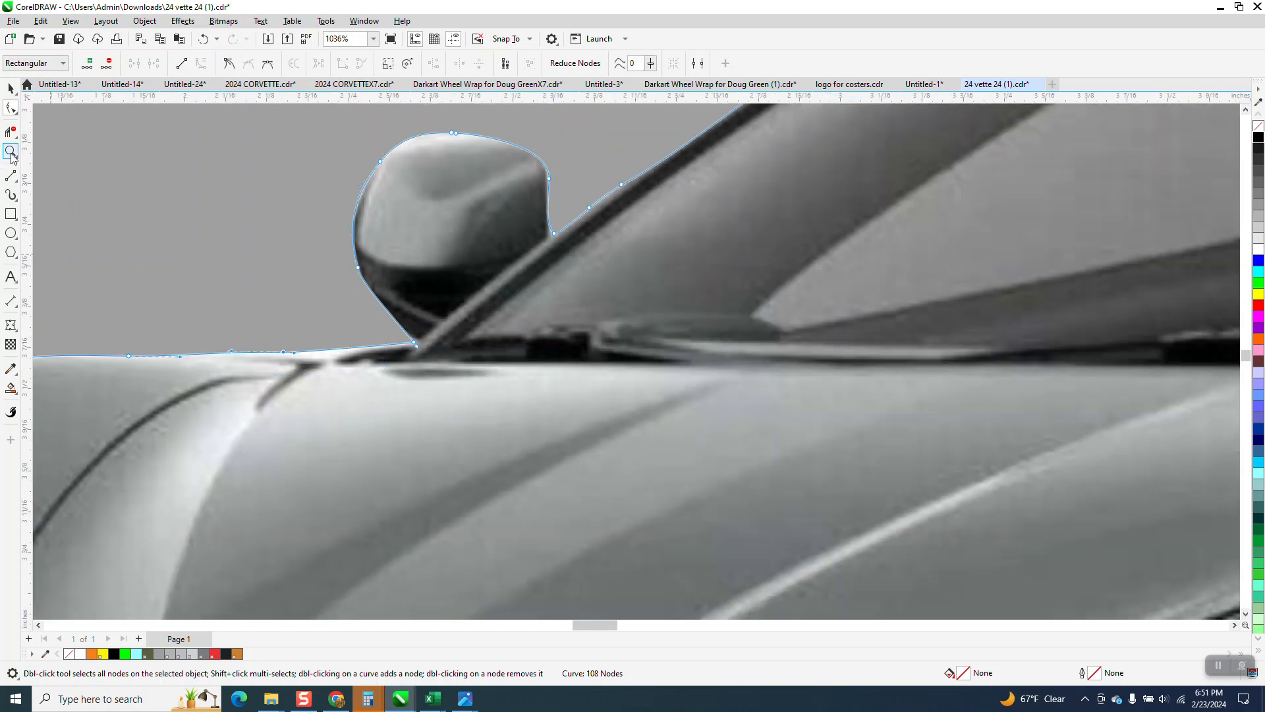
Add a node on the outline segment between the hood and the mirror base and move it down to trim the white strip.
key(z)
drag(286, 338, 414, 382)
click(12, 110)
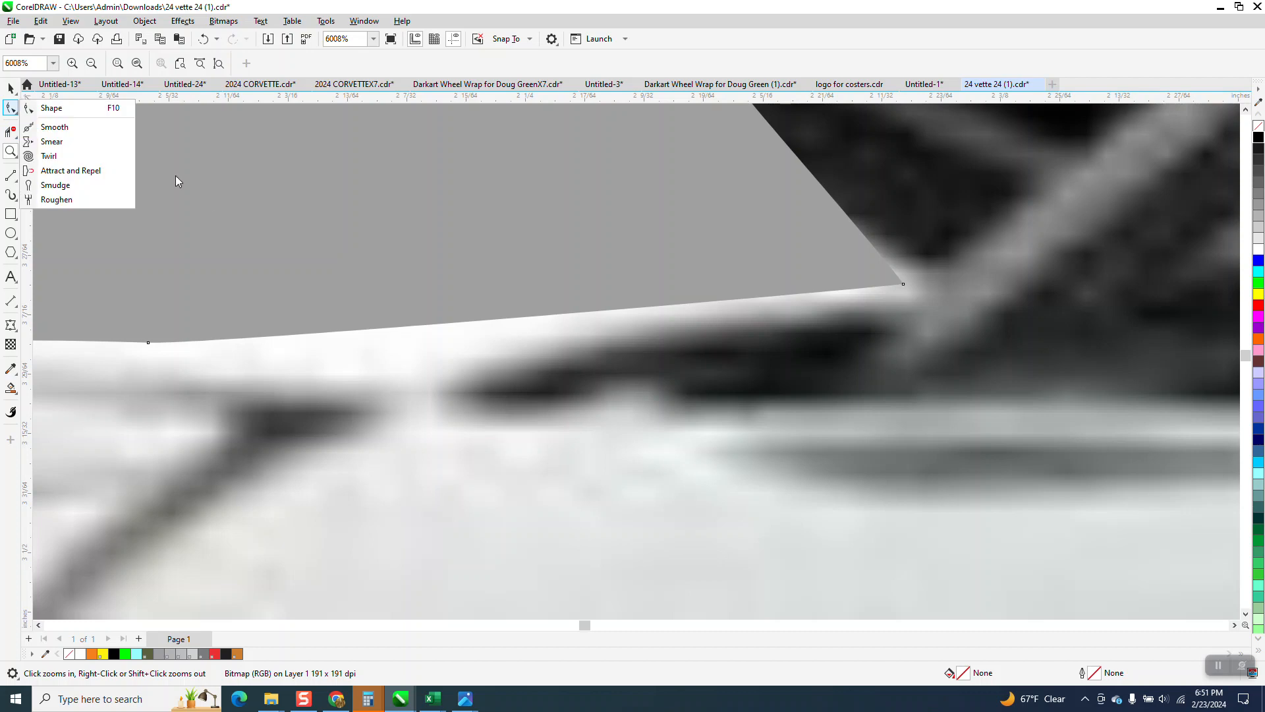
click(51, 108)
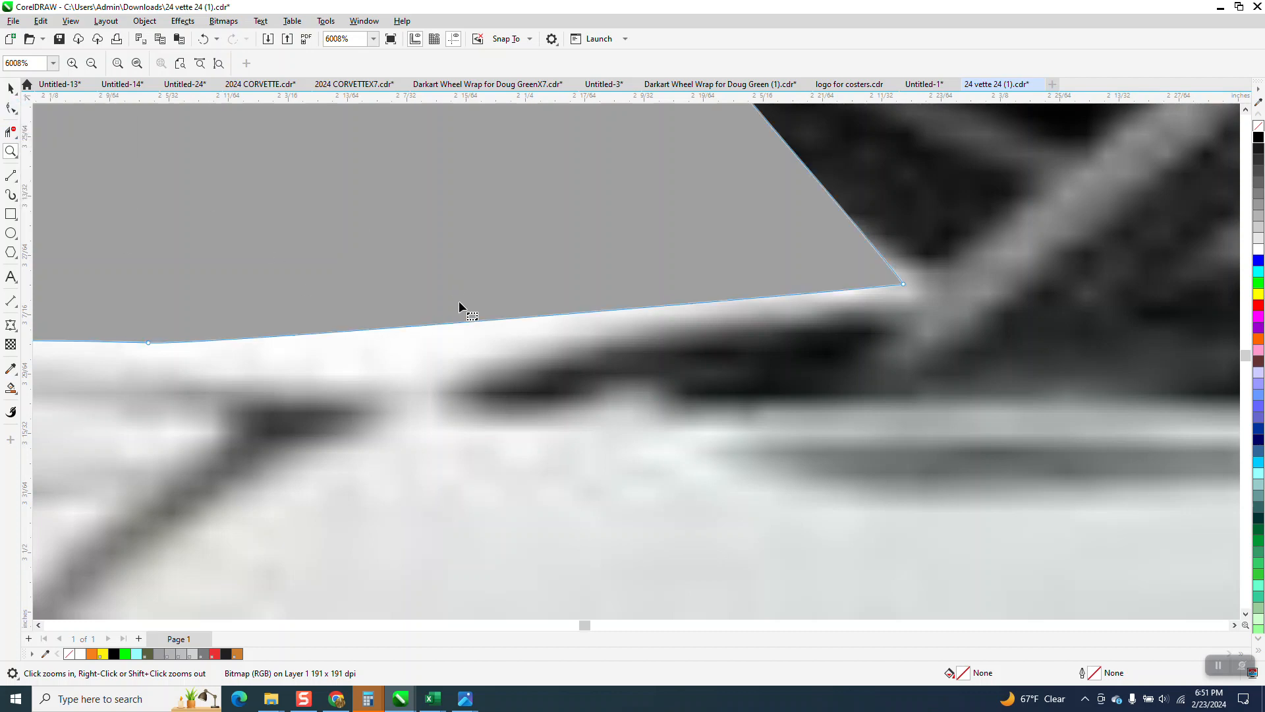
drag(454, 325, 460, 344)
scroll(461, 342, down, 5)
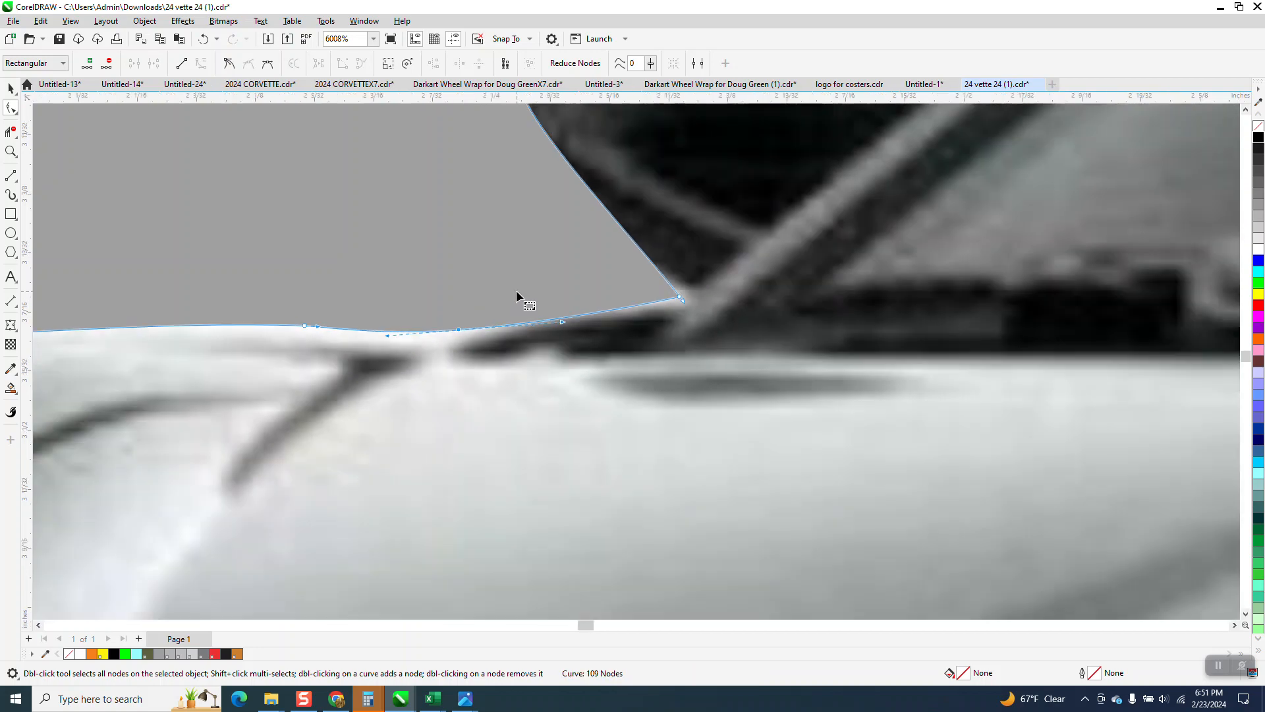
scroll(473, 292, down, 4)
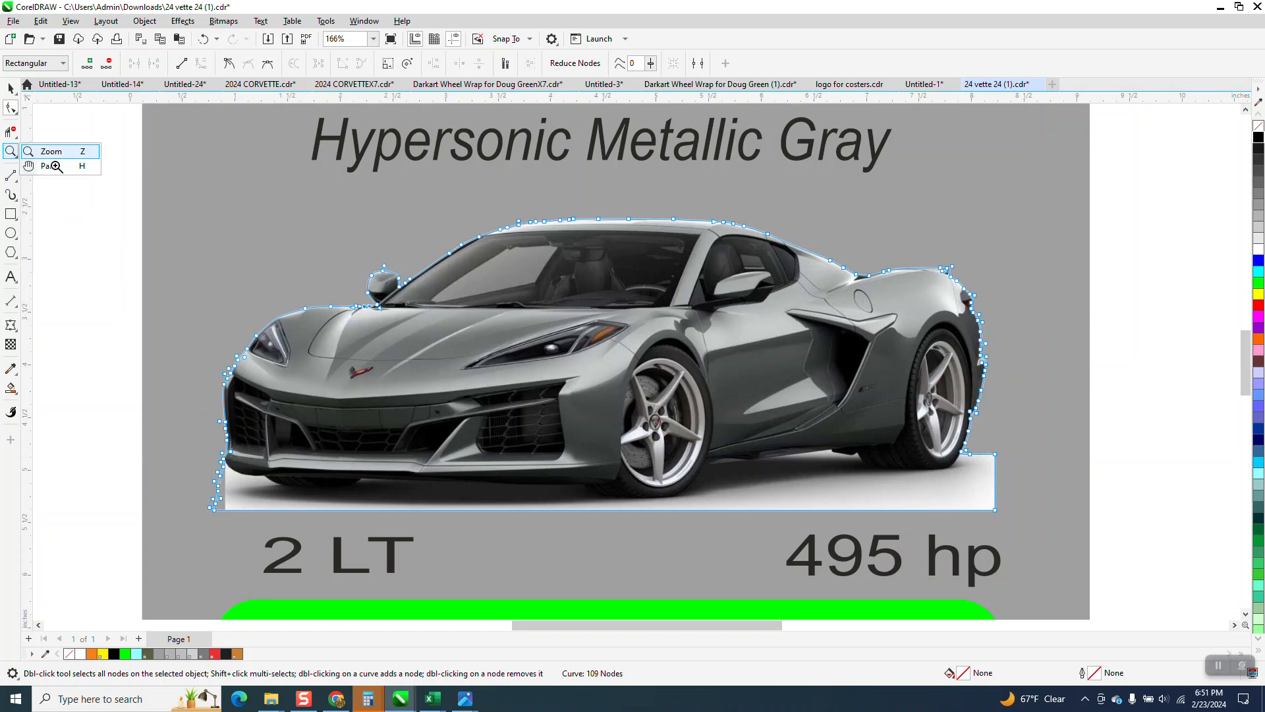
Delete the upper group of extra nodes on the slanted outline just below the front bumper's outer tip.
click(53, 156)
drag(178, 414, 374, 536)
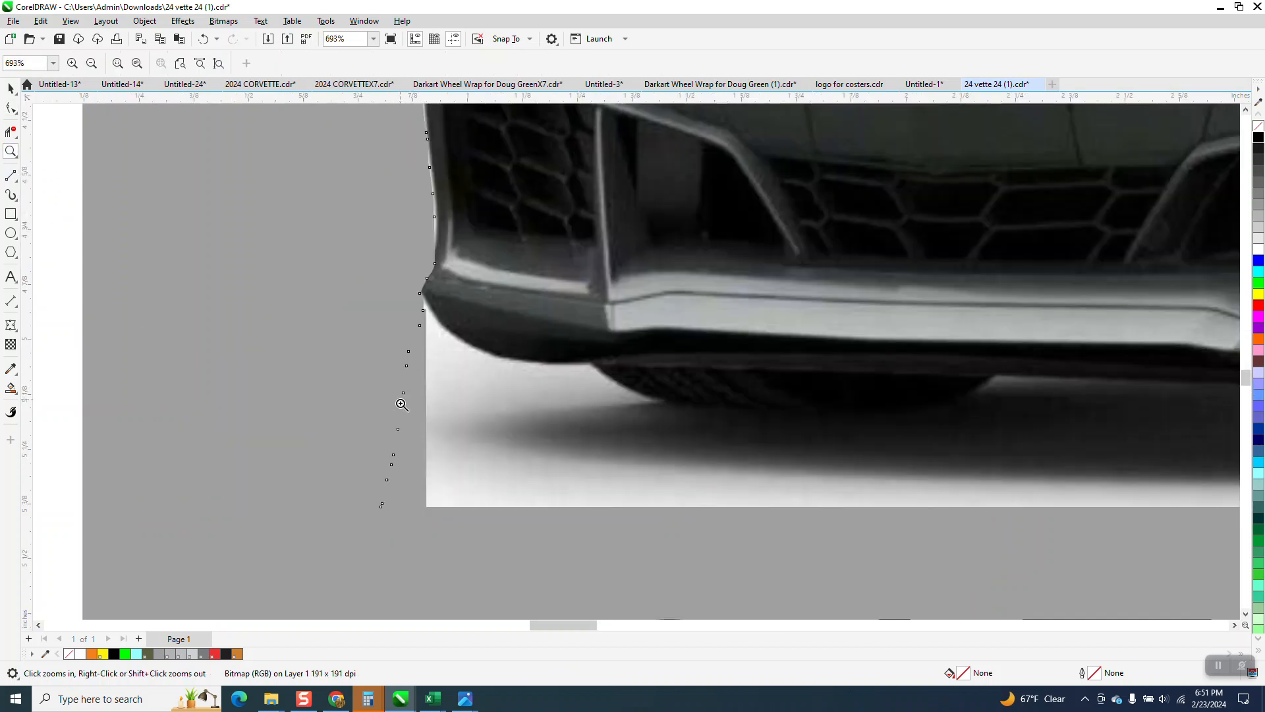
click(11, 108)
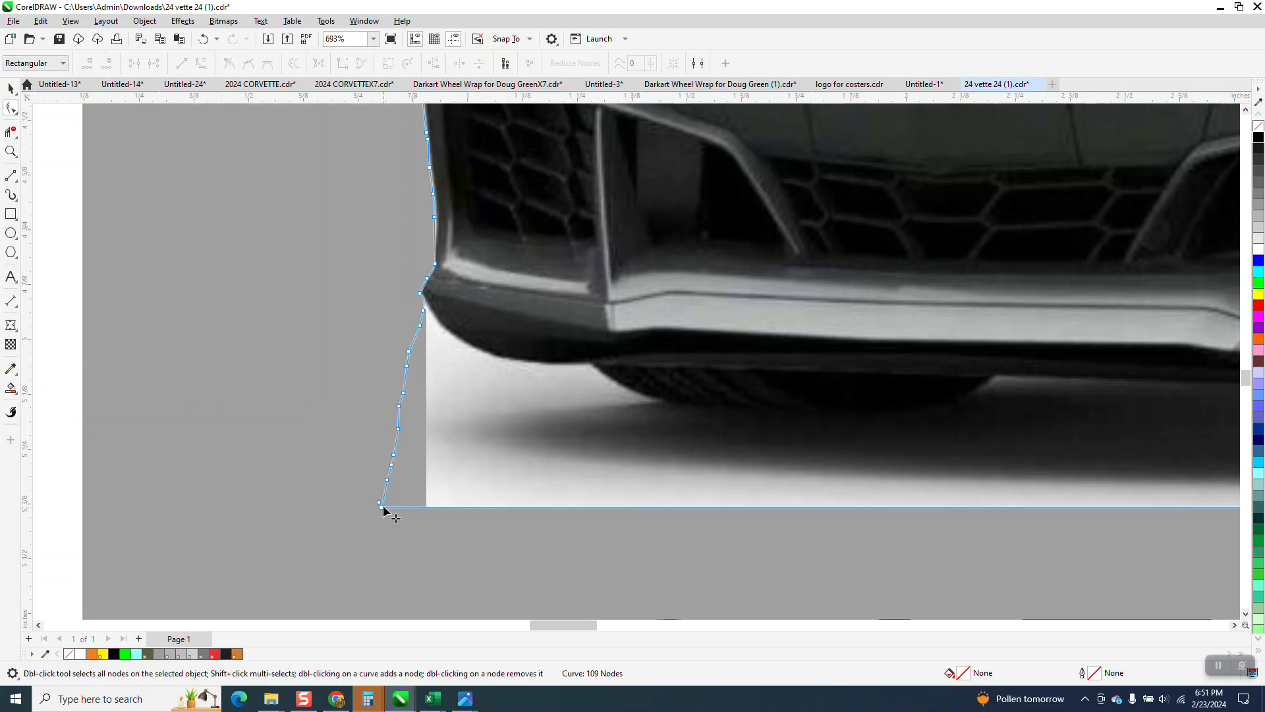
key(Delete)
drag(428, 361, 417, 421)
key(Delete)
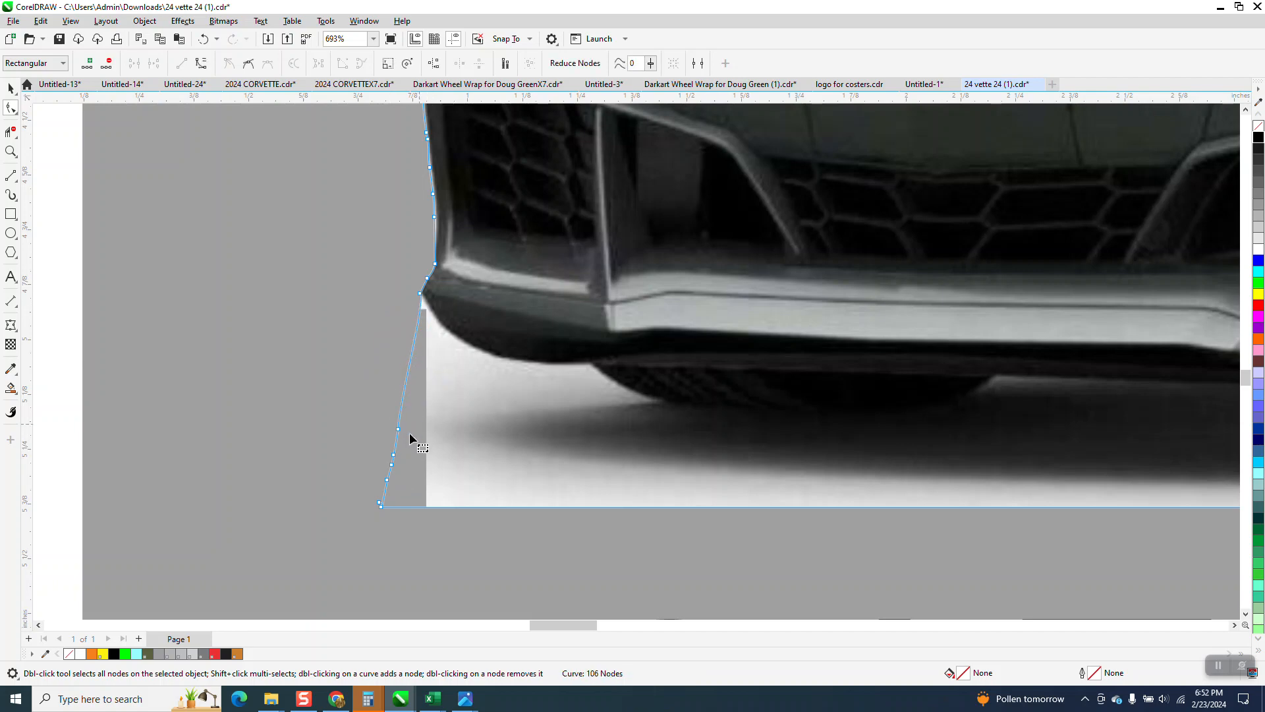
Delete the gray patch rectangle beside the front bumper and the remaining extra nodes down to the photo's lower front corner.
click(378, 473)
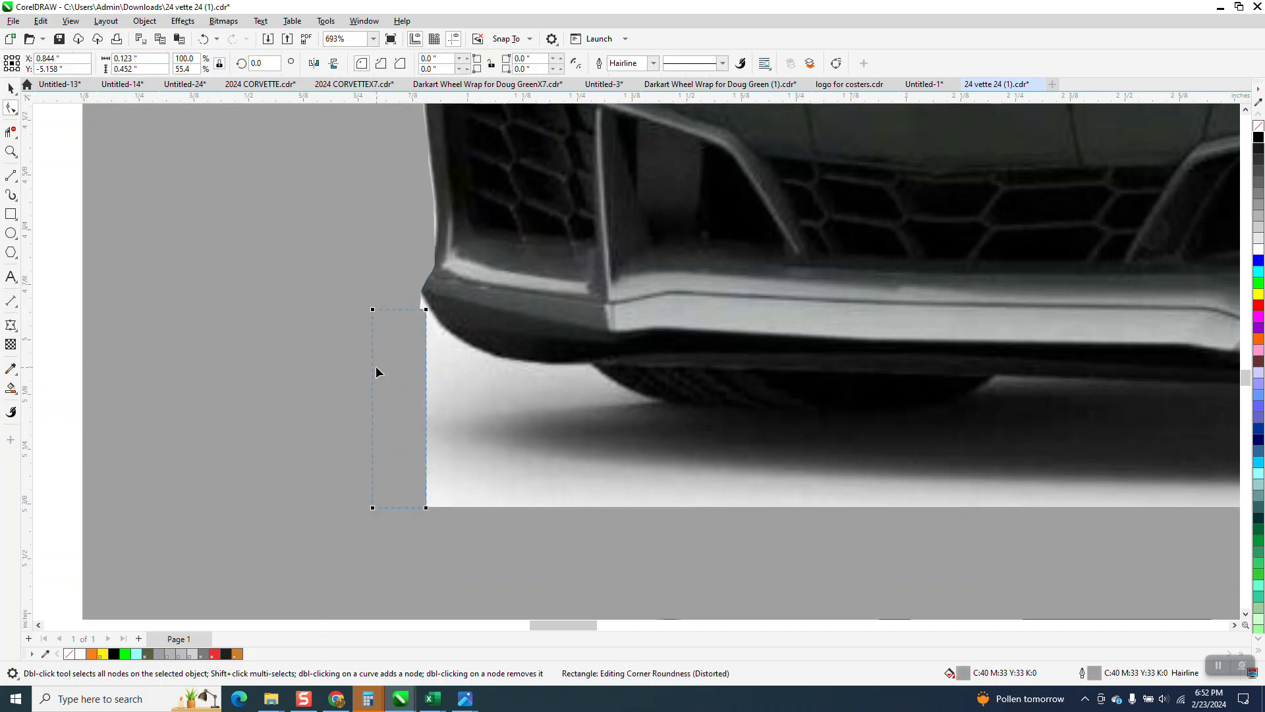
key(Delete)
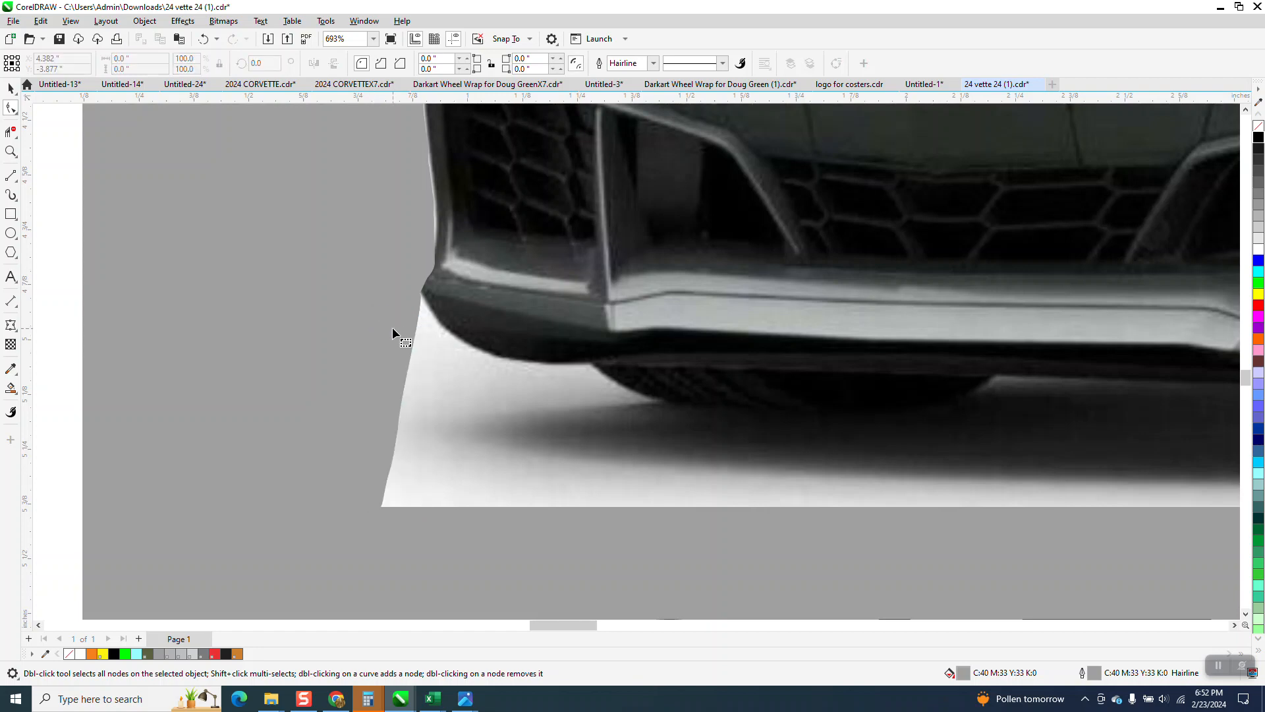
click(382, 502)
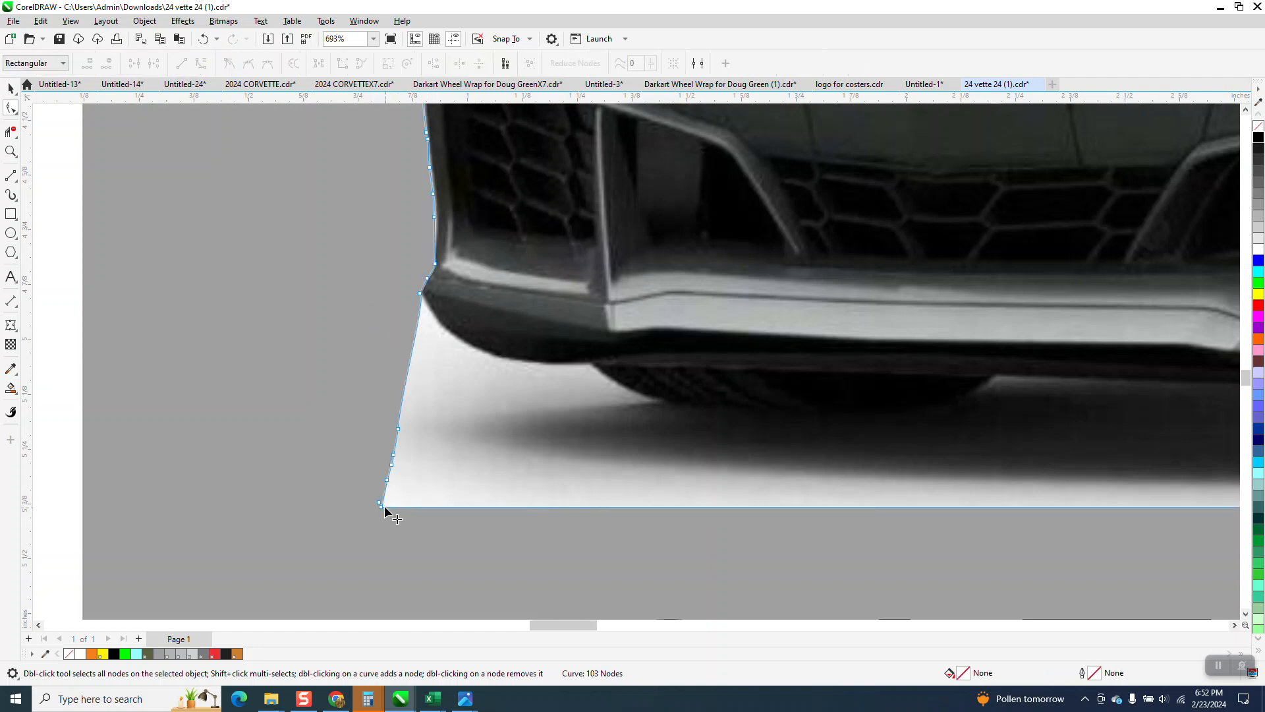
key(Delete)
drag(428, 485, 381, 504)
double_click(382, 504)
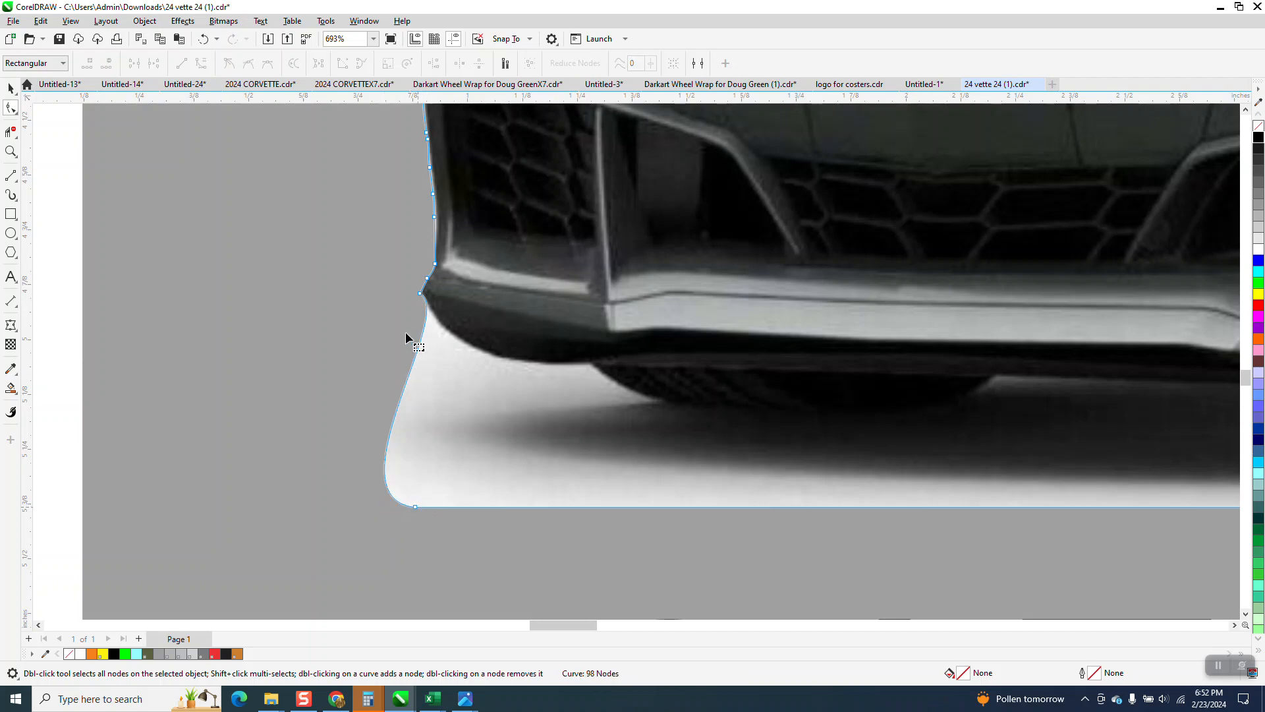
Convert the curved outline segment from the front bumper tip to the photo's bottom edge into a straight line.
drag(404, 288, 424, 511)
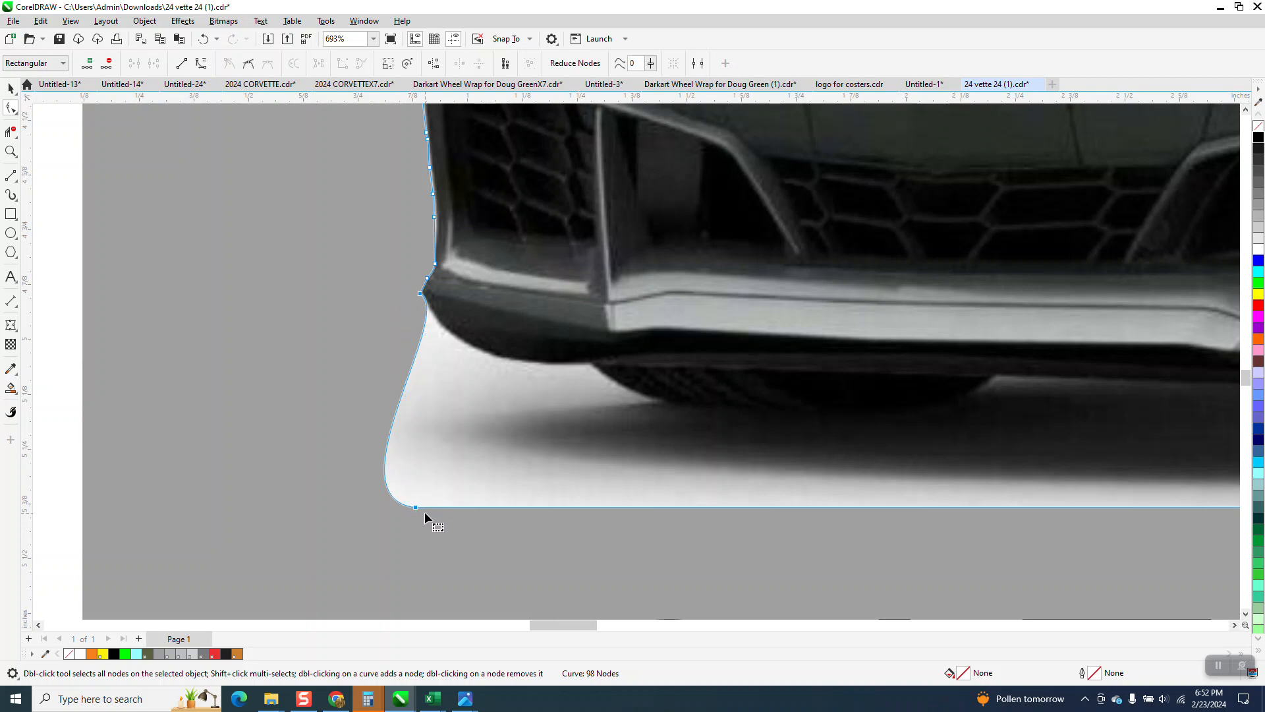
right_click(436, 512)
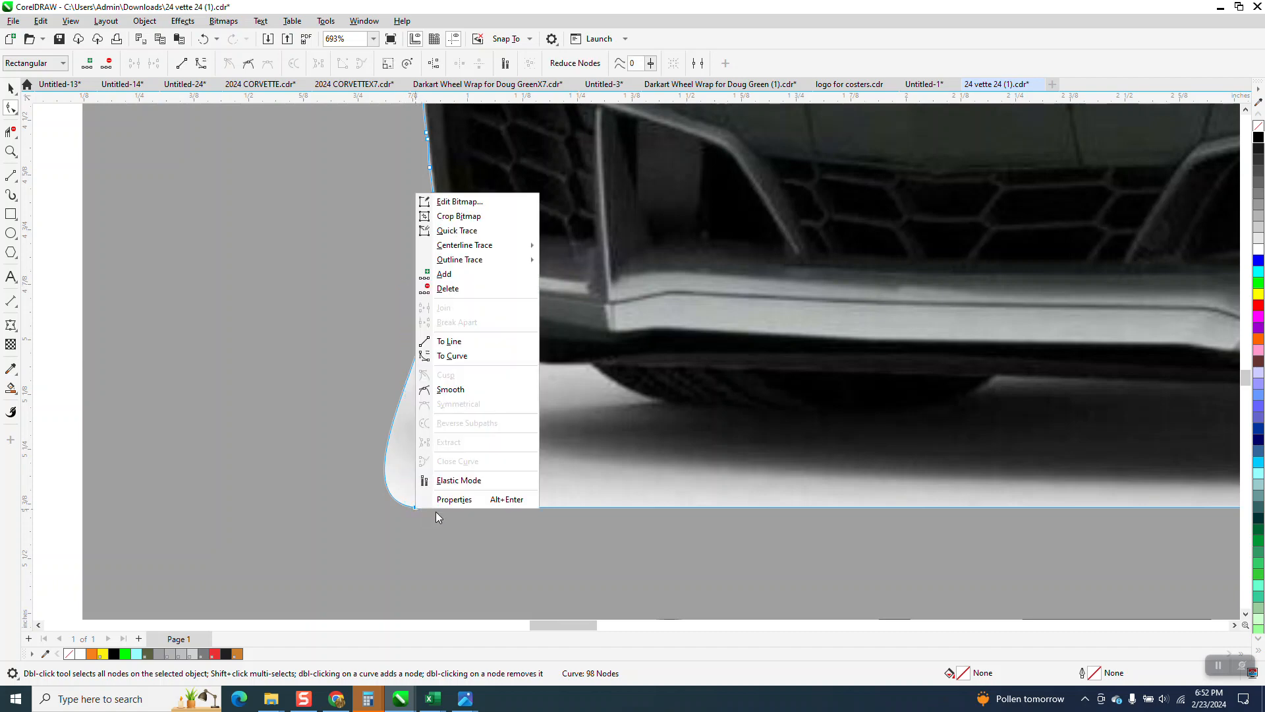
click(450, 340)
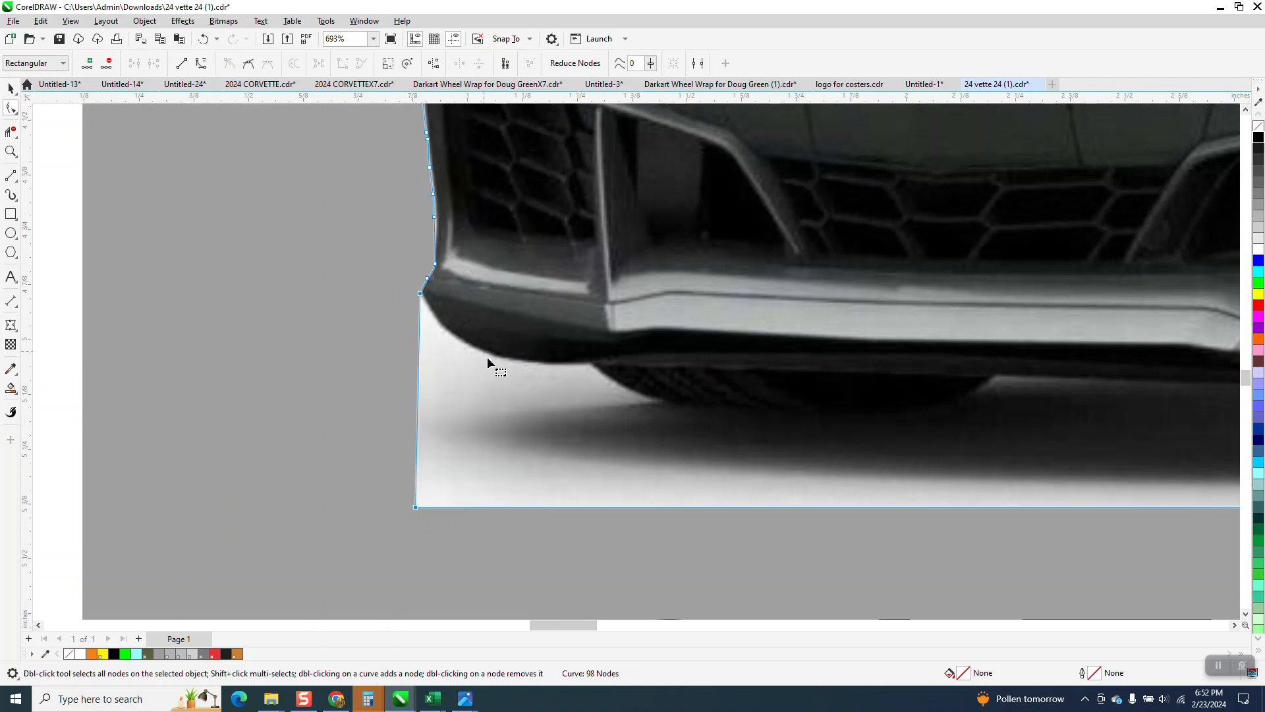
click(413, 514)
click(418, 506)
click(417, 506)
Delete the two upper nodes on the white-edged outline along the rear bumper, behind the rear wheel arch.
scroll(337, 473, down, 2)
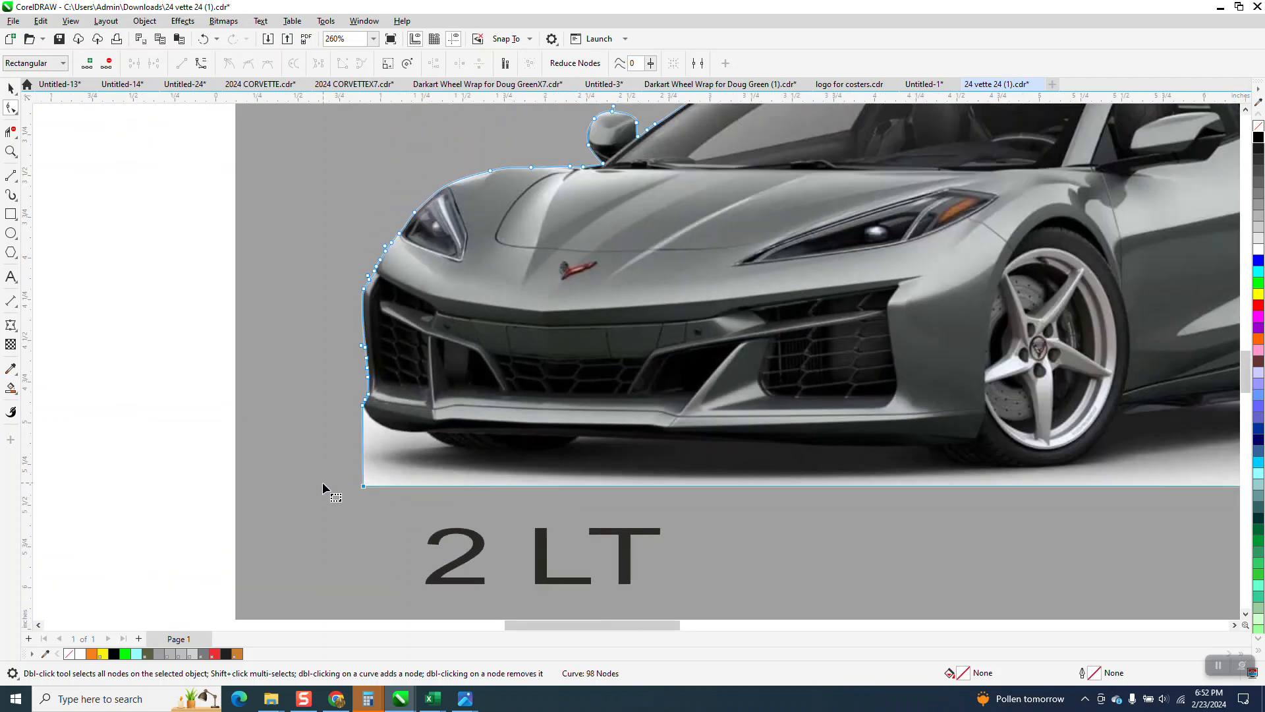
scroll(322, 486, down, 2)
scroll(248, 454, up, 2)
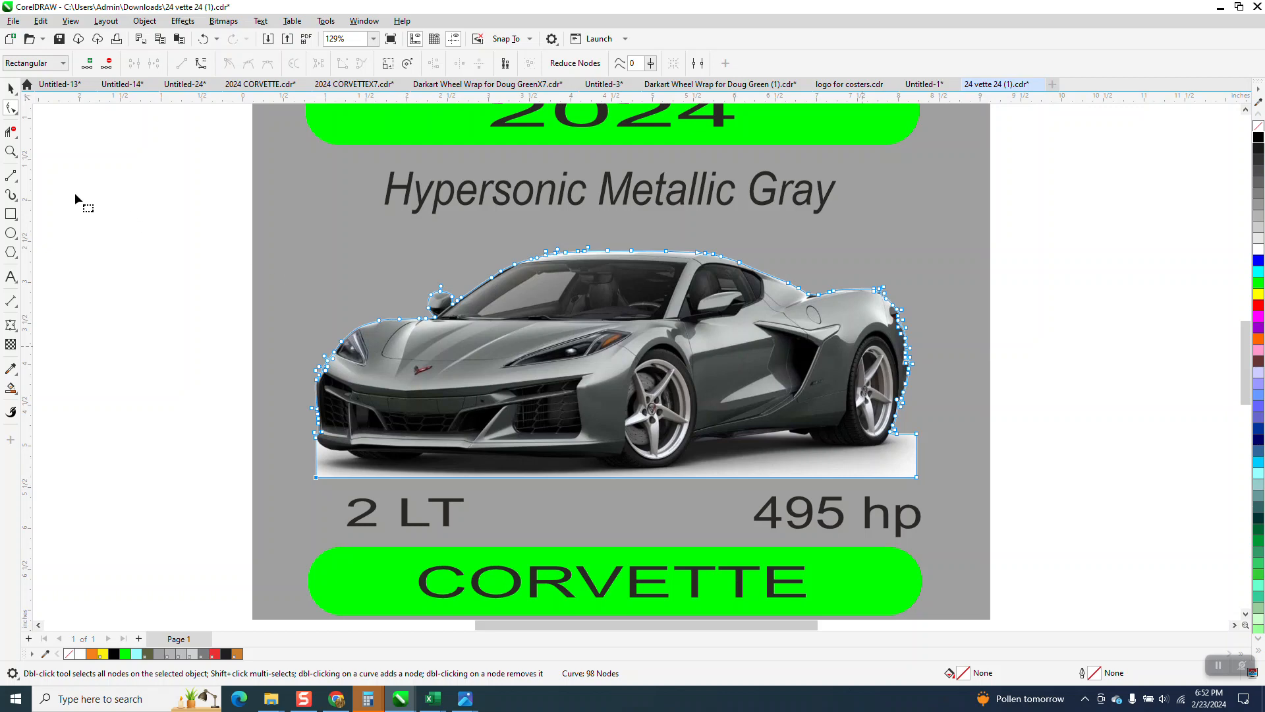
click(18, 157)
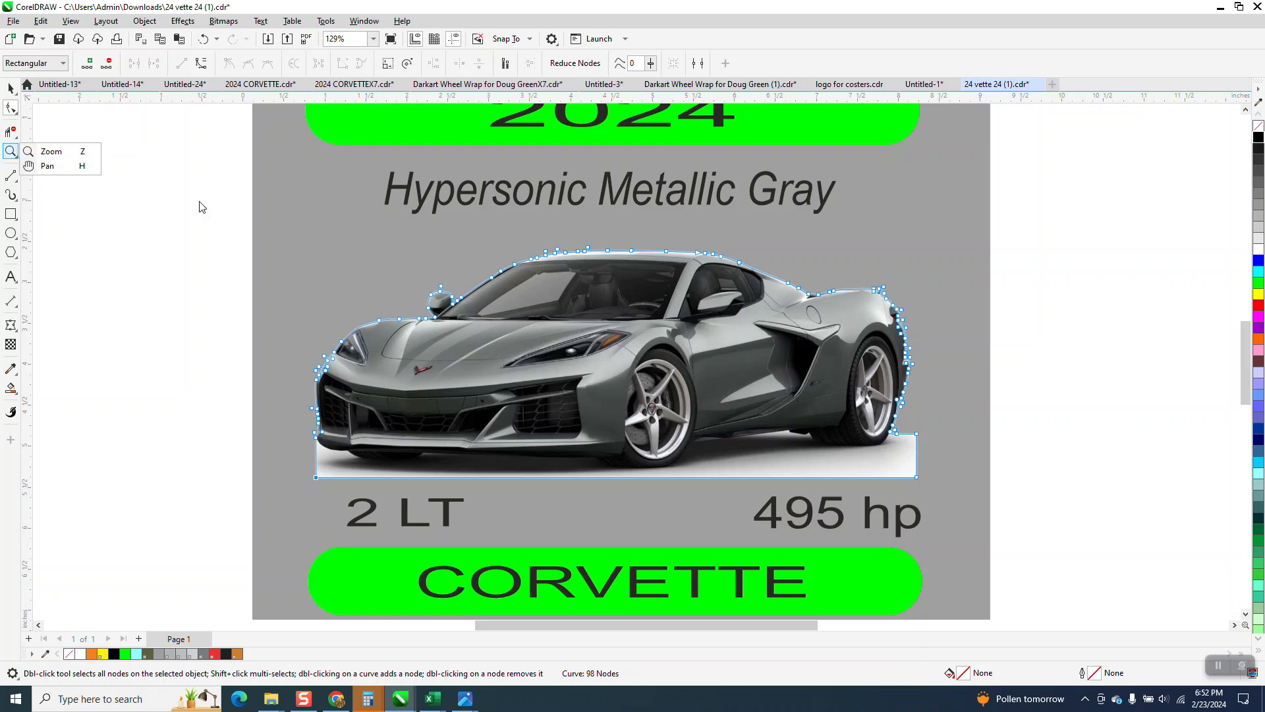
click(52, 152)
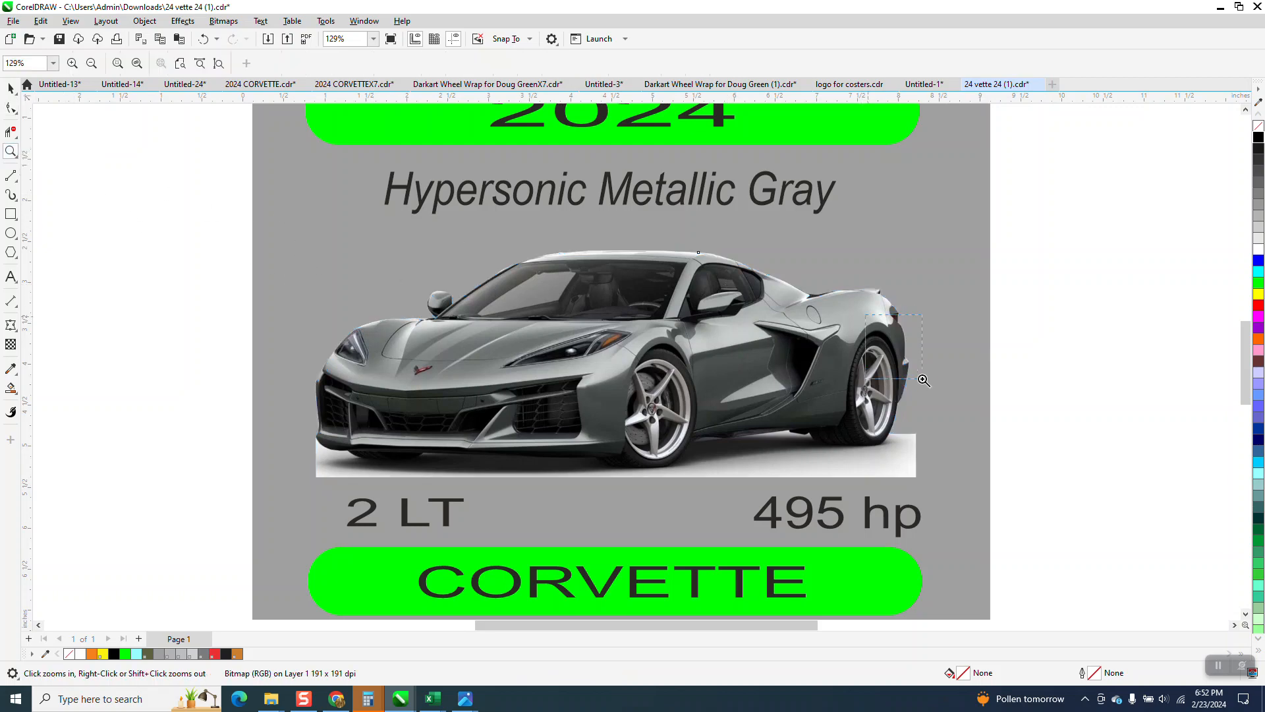
drag(919, 375, 938, 408)
drag(607, 173, 766, 308)
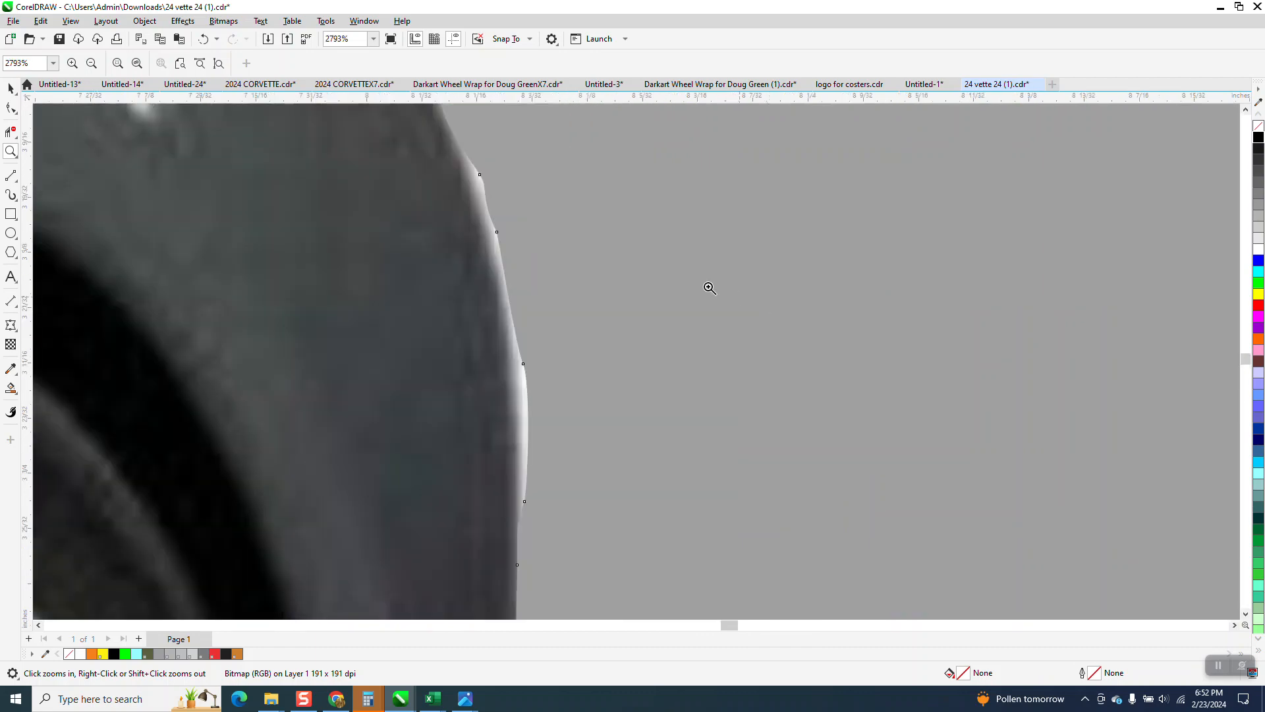
click(11, 109)
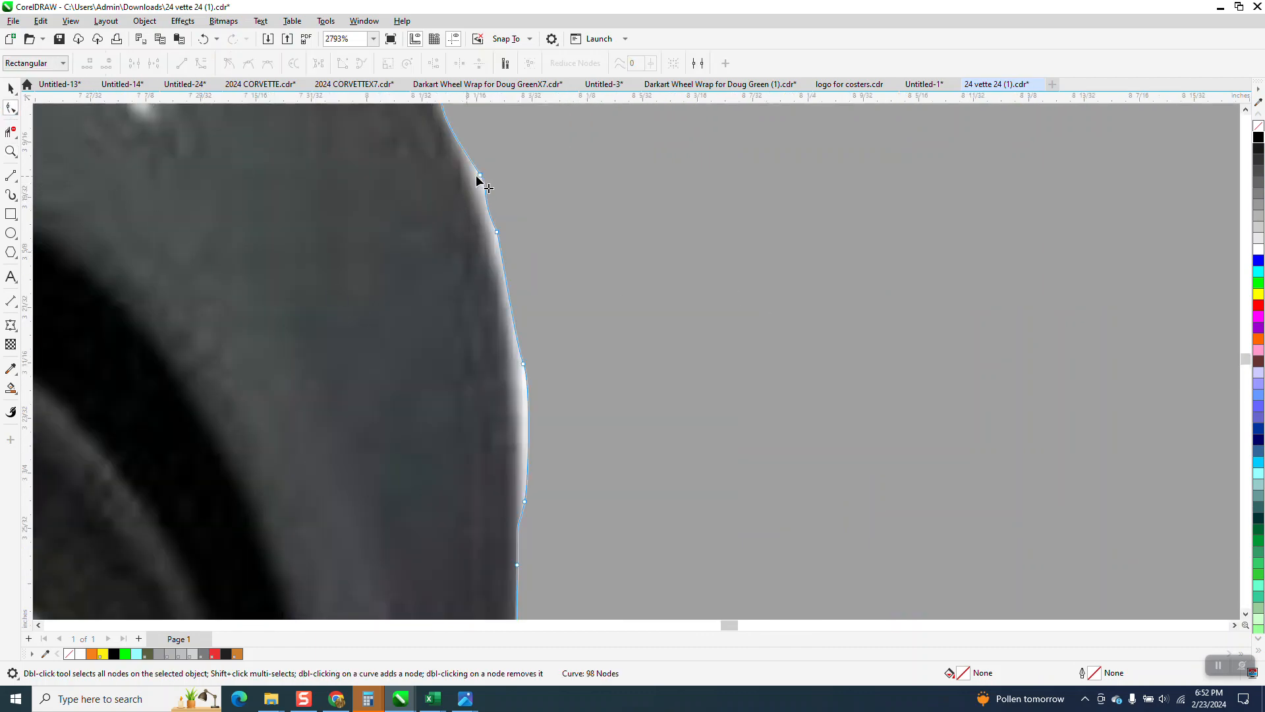
drag(521, 170, 457, 282)
key(Delete)
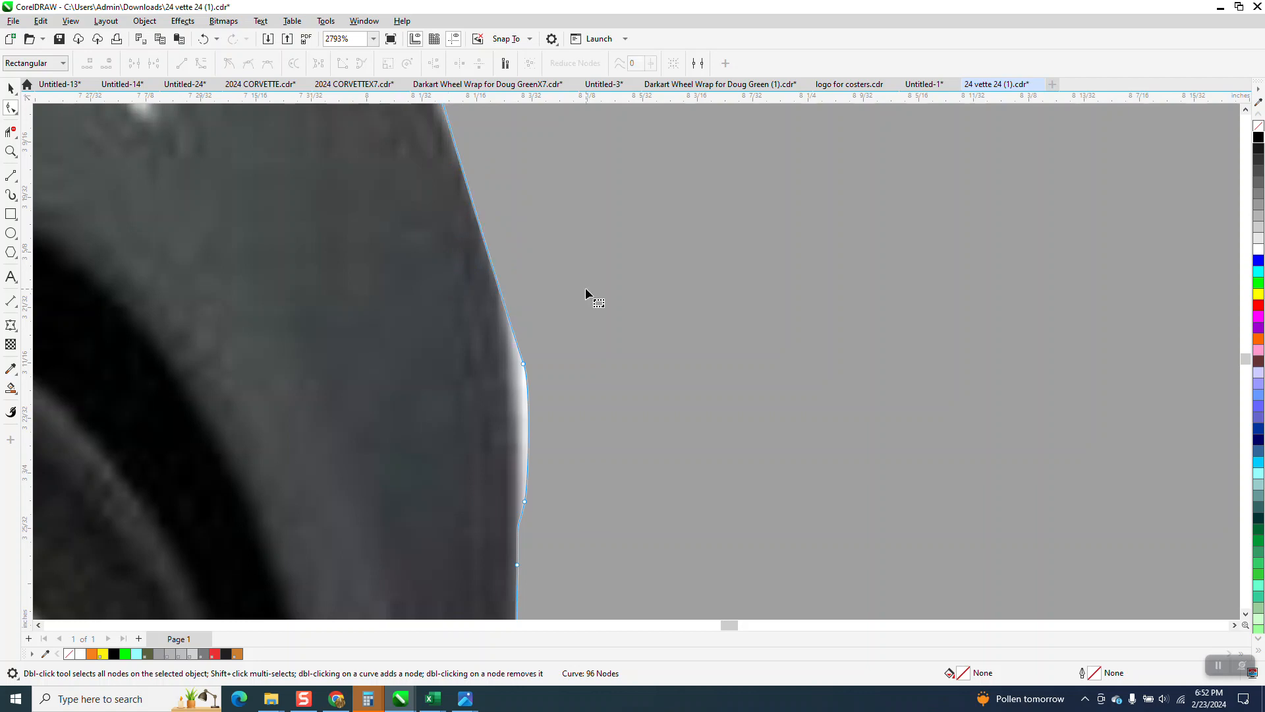
Delete the two bulging nodes farther down the rear bumper outline to remove the remaining white edge.
double_click(521, 364)
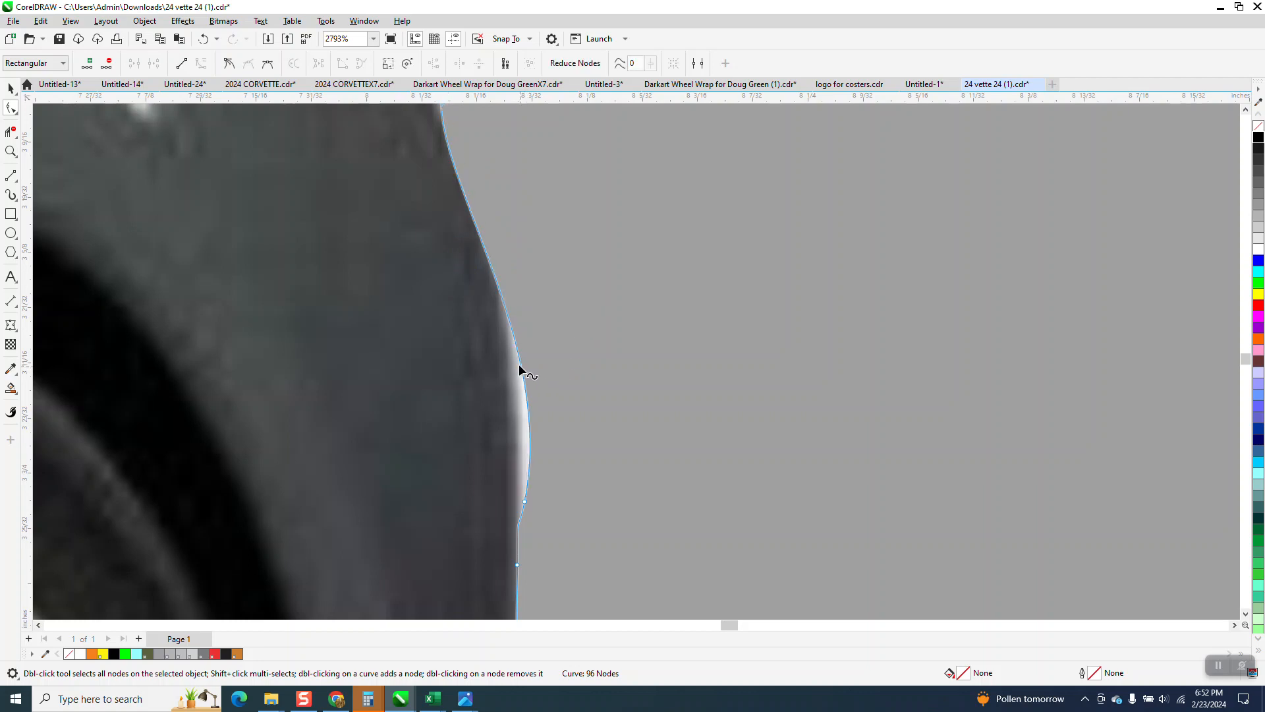
double_click(525, 502)
scroll(527, 503, down, 1)
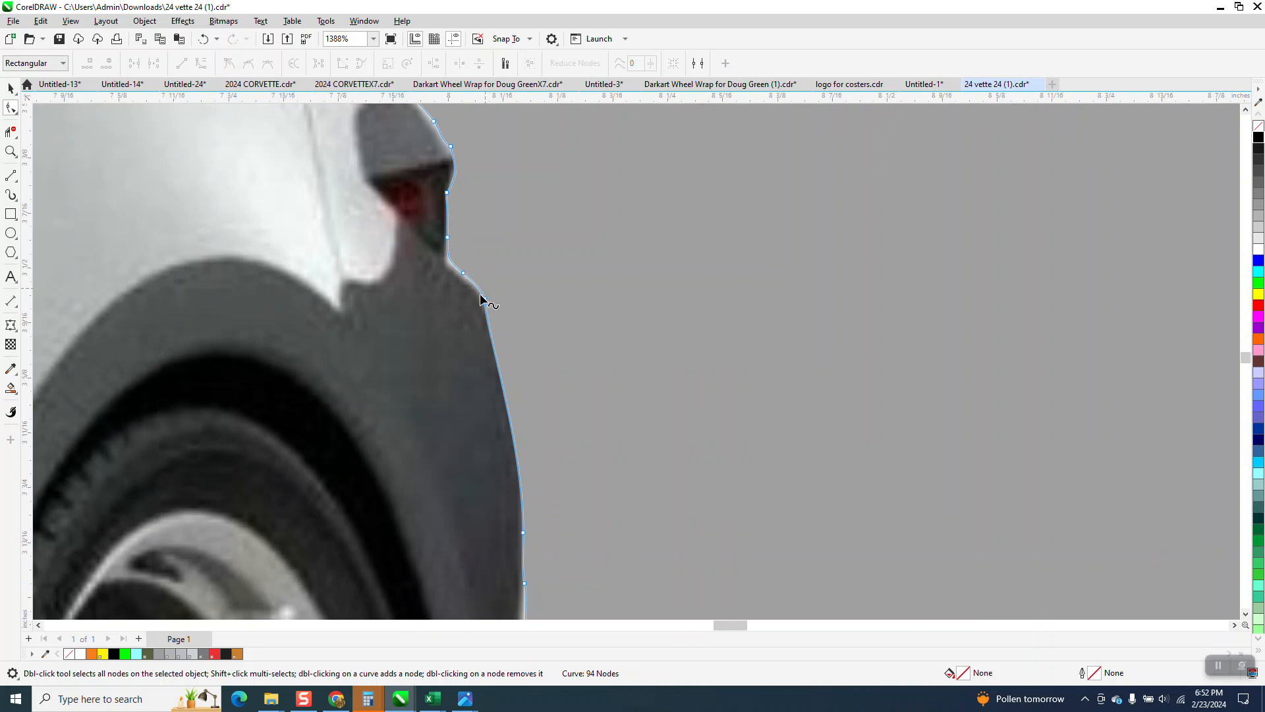
Bend the rear bumper outline segment below the taillight slightly outward to follow the body edge.
click(487, 326)
drag(488, 327, 502, 329)
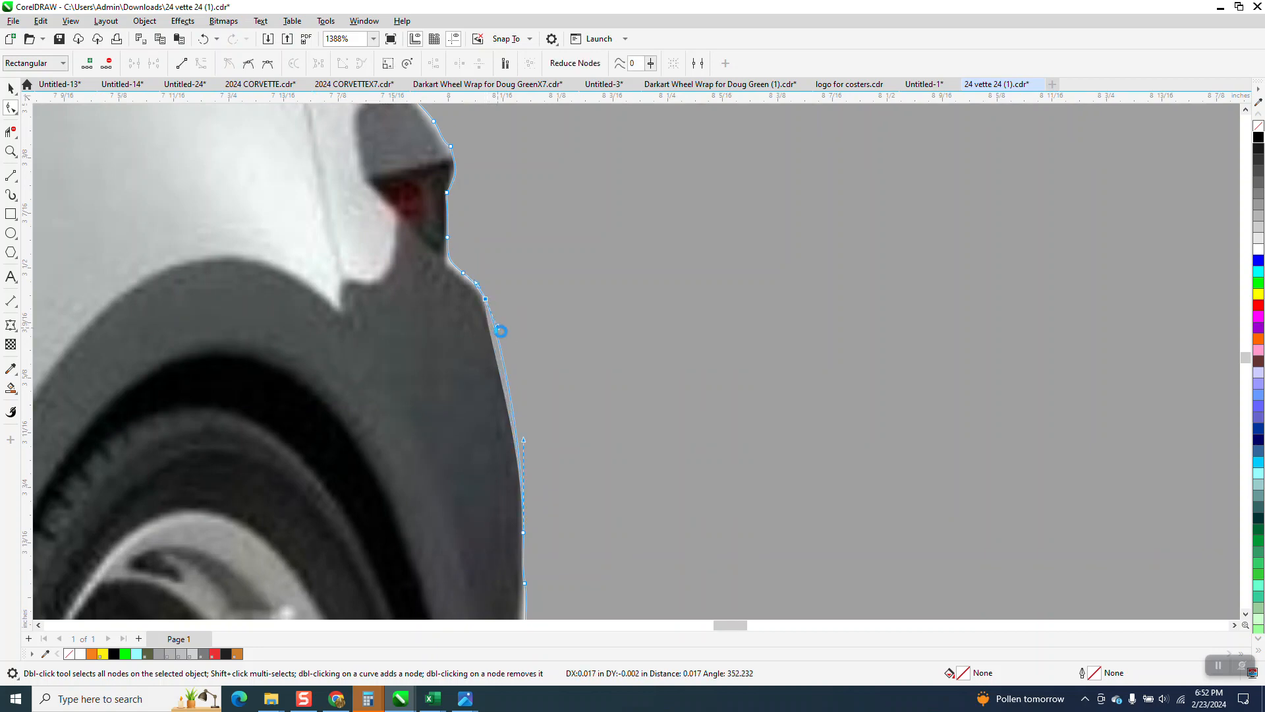
Move the bulging outline node along the windshield pillar inward onto the black edge to remove the white sliver.
scroll(606, 390, down, 6)
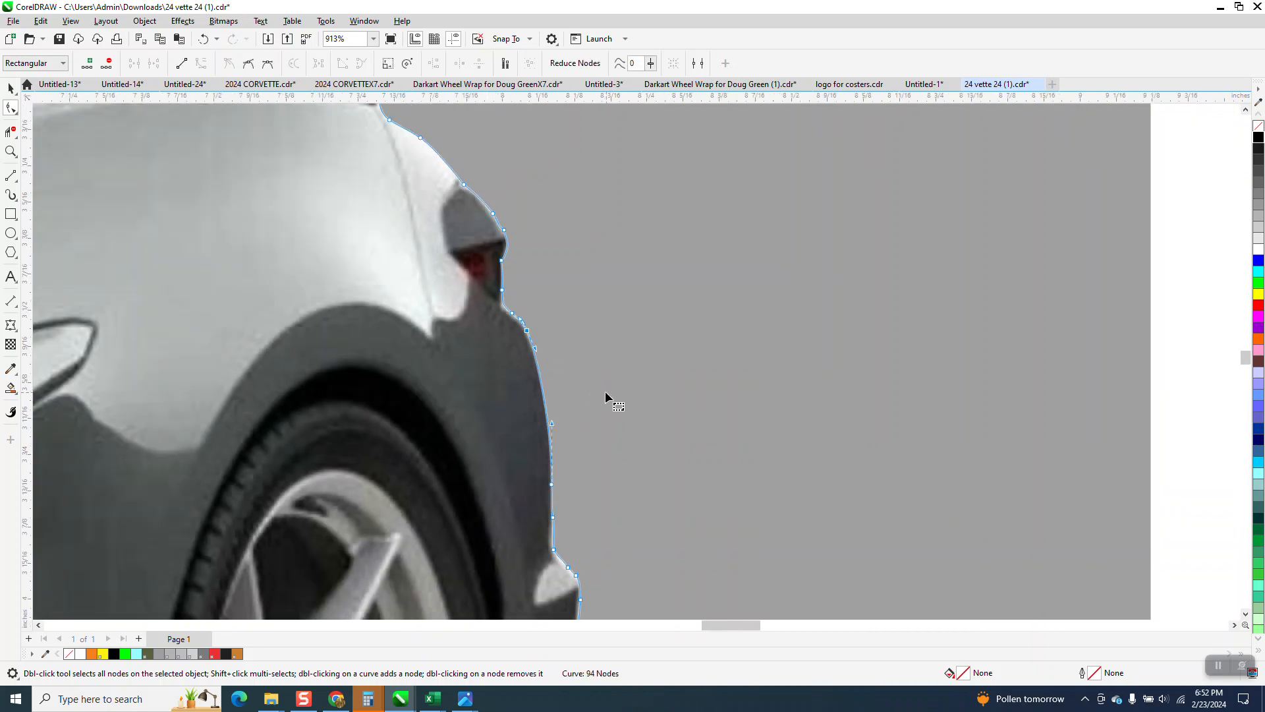
scroll(659, 351, down, 2)
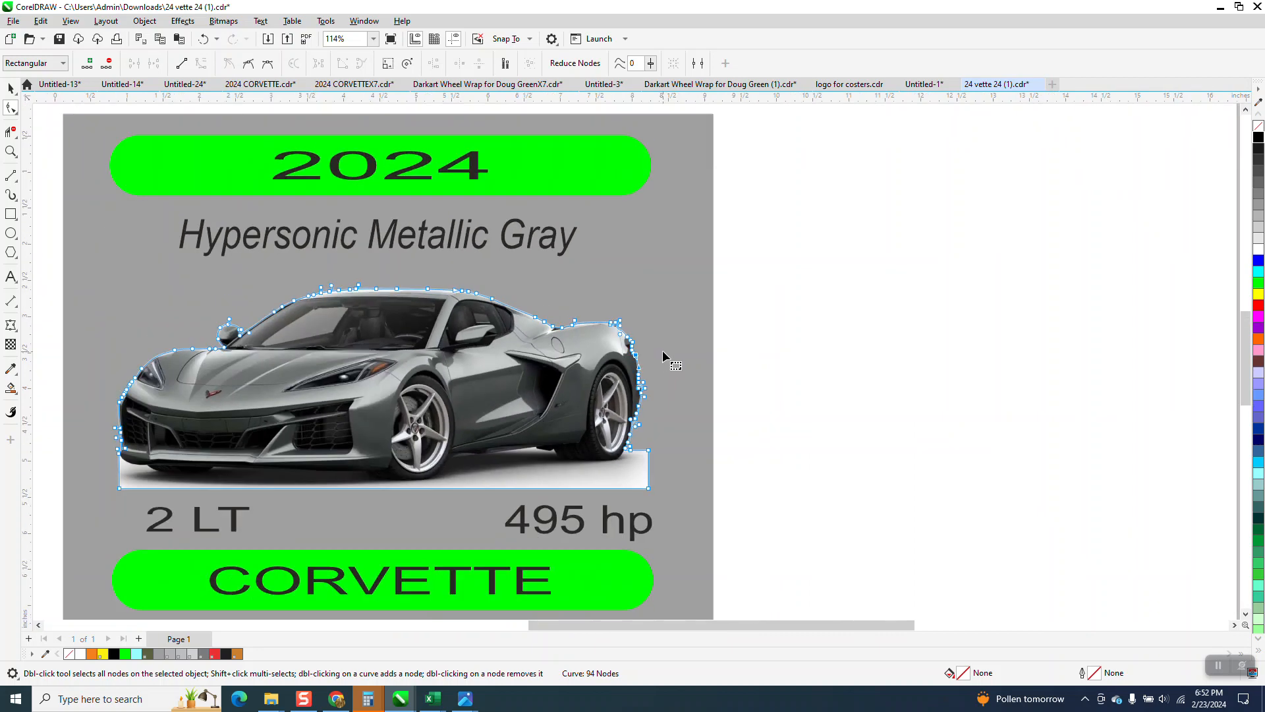
click(11, 151)
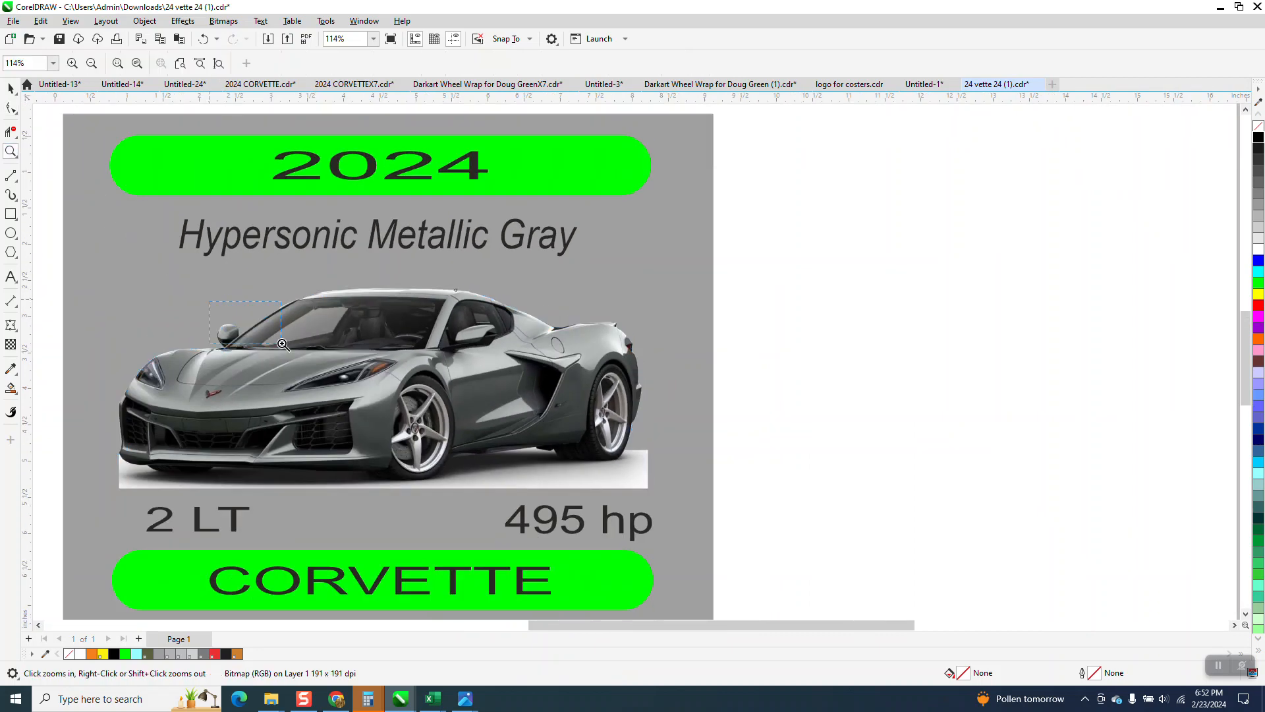
drag(209, 302, 281, 343)
scroll(357, 333, down, 3)
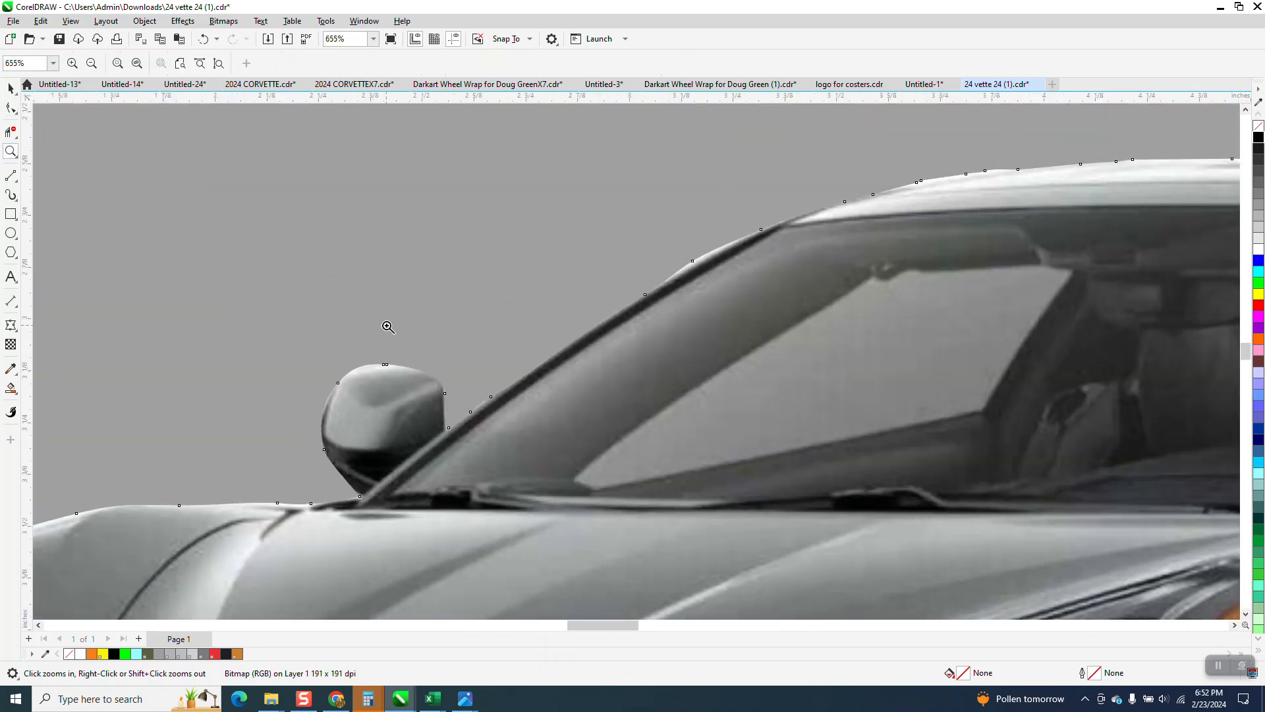
drag(679, 196, 893, 323)
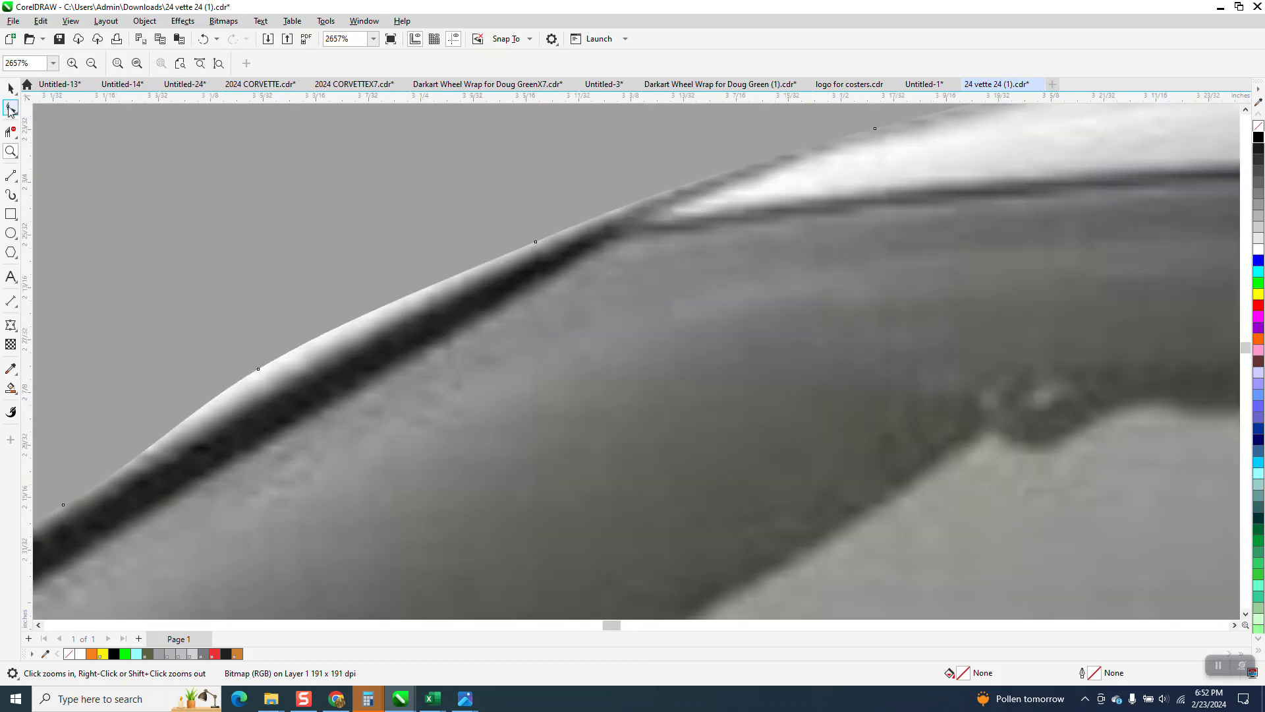
click(11, 108)
drag(258, 369, 286, 397)
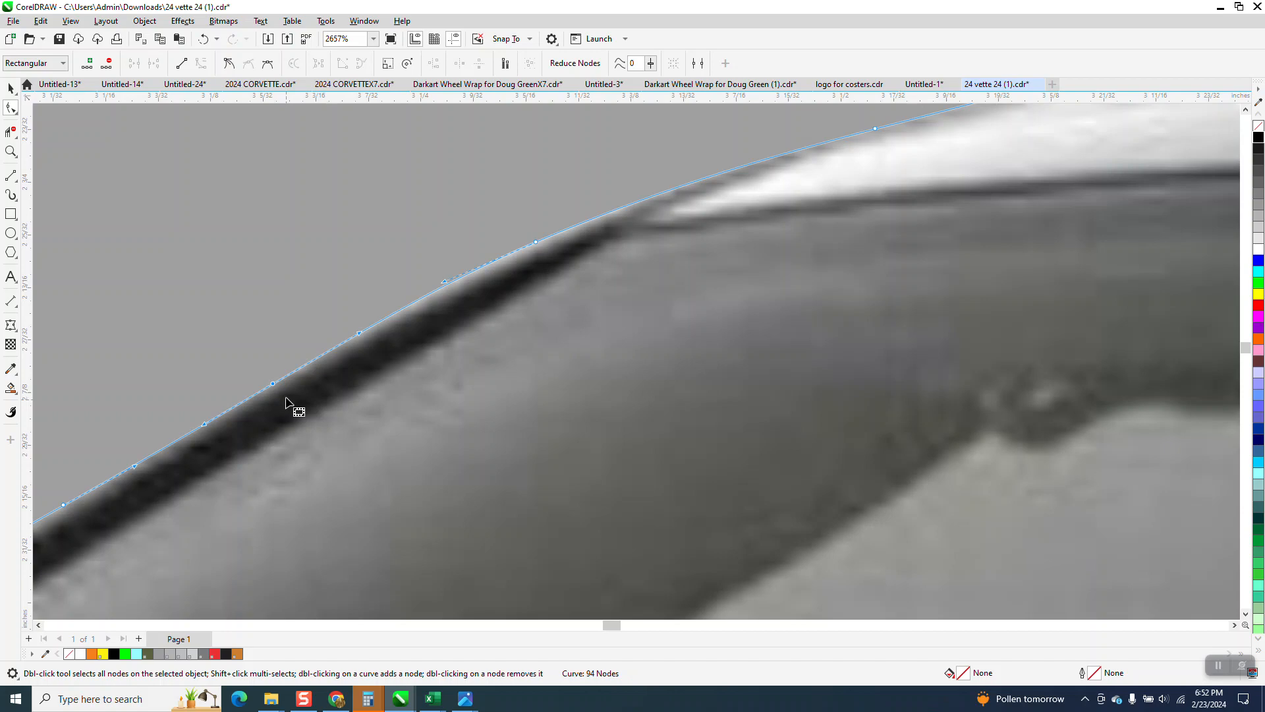
Select the two outline corner nodes beside the front bumper and move them horizontally outward about 0.1 inch to widen the white ground area.
scroll(305, 376, down, 6)
scroll(498, 422, down, 2)
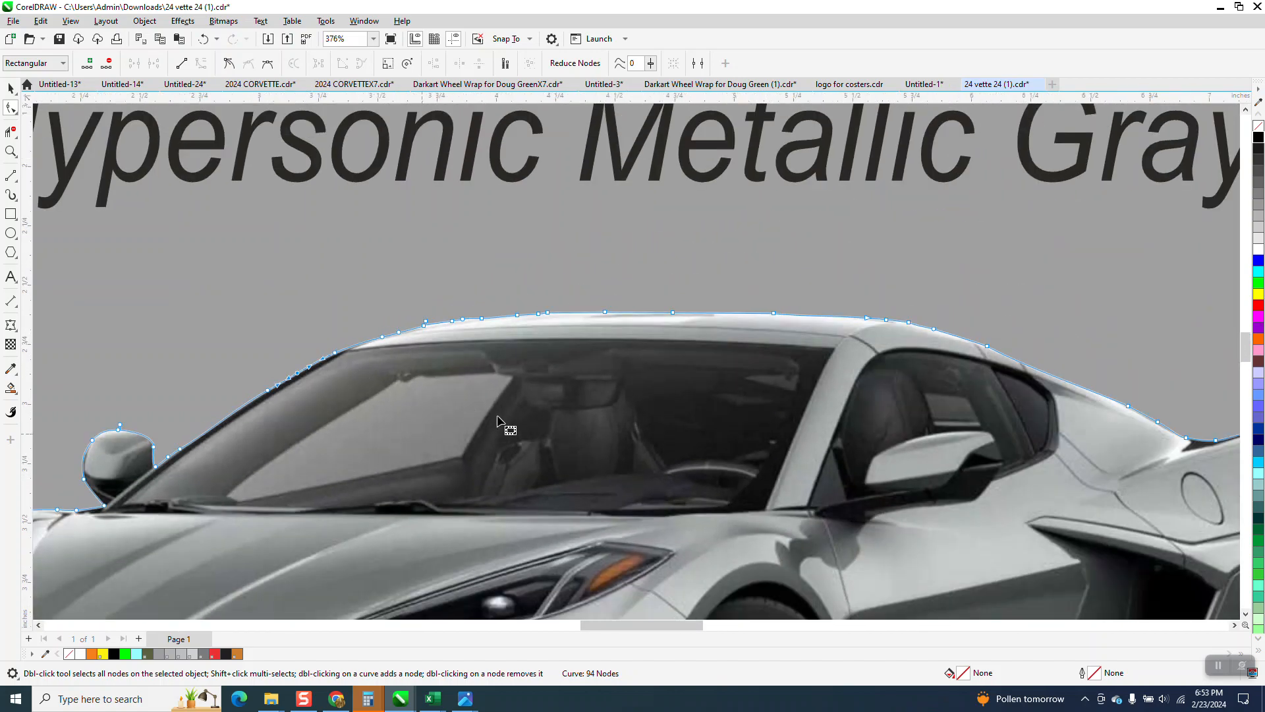
scroll(385, 398, down, 7)
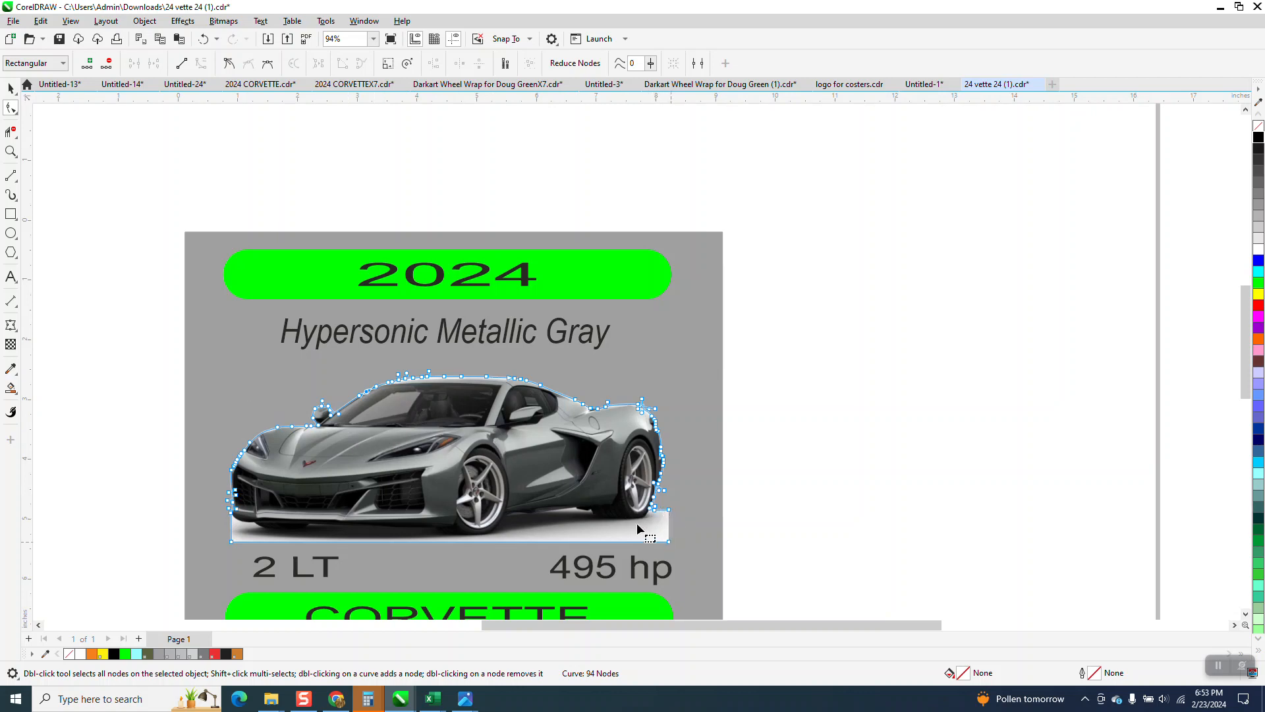
click(10, 155)
drag(206, 493, 415, 580)
click(10, 108)
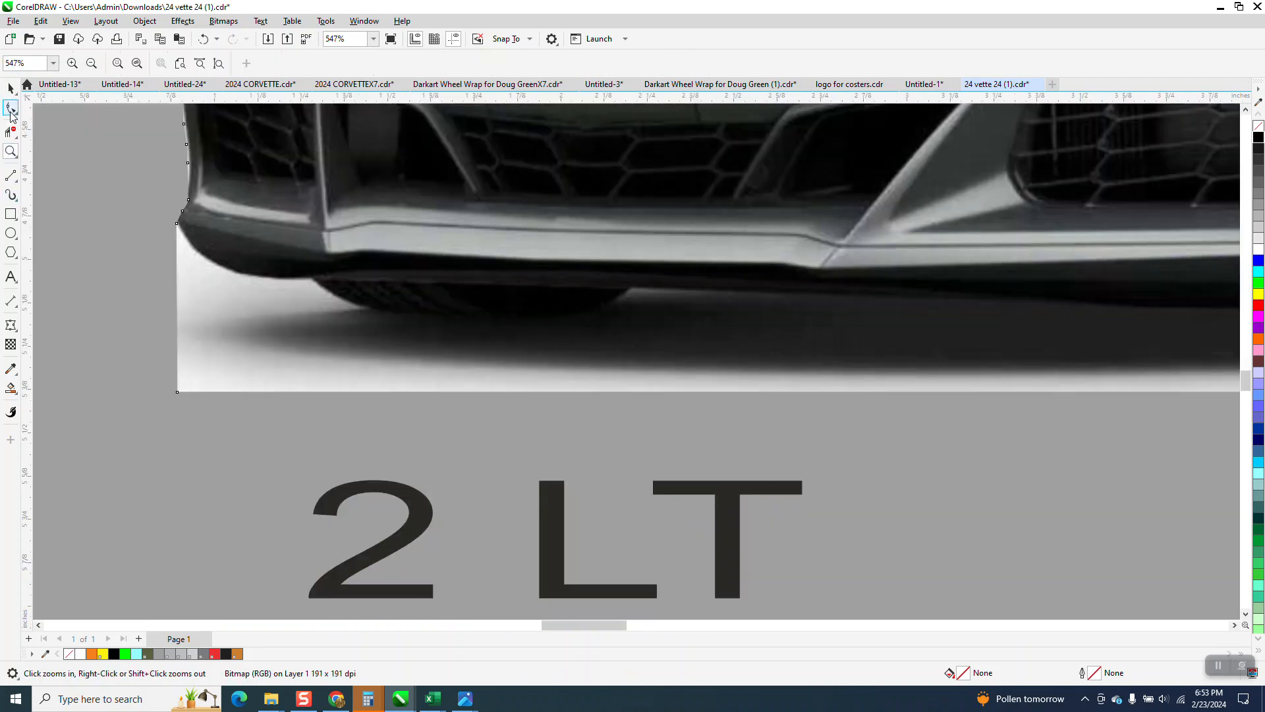
drag(165, 220, 142, 394)
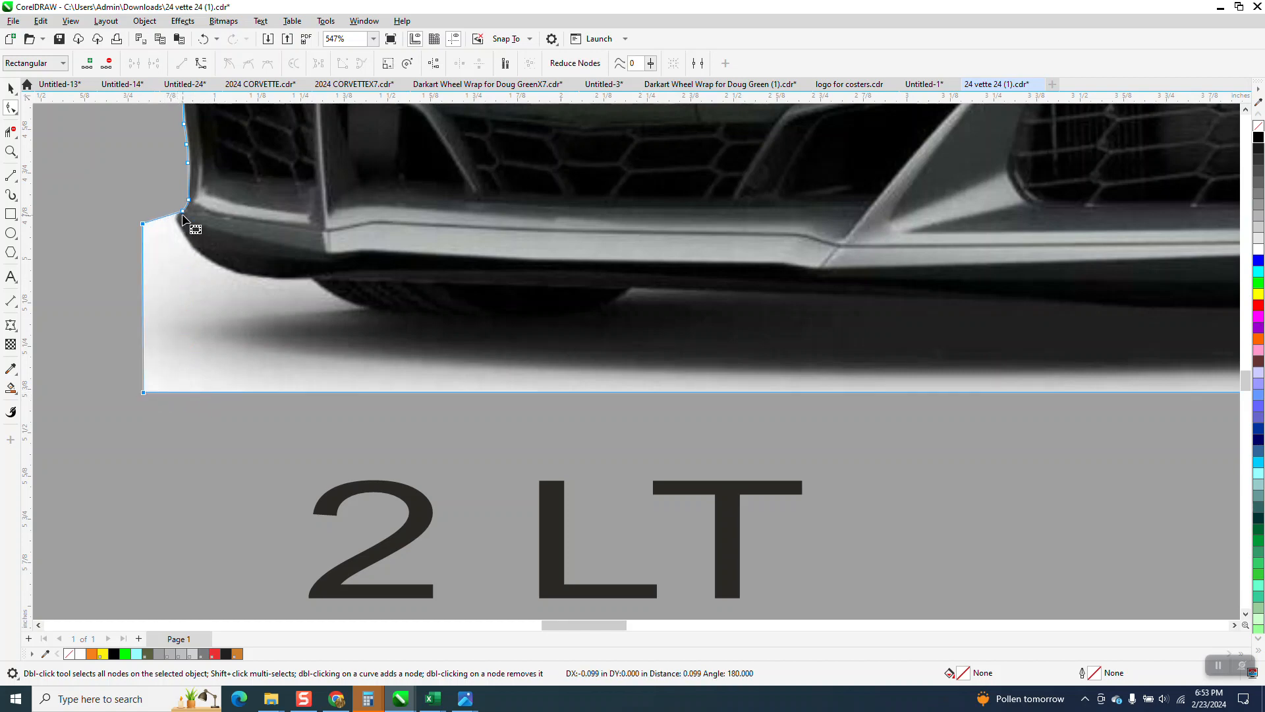
drag(182, 211, 178, 226)
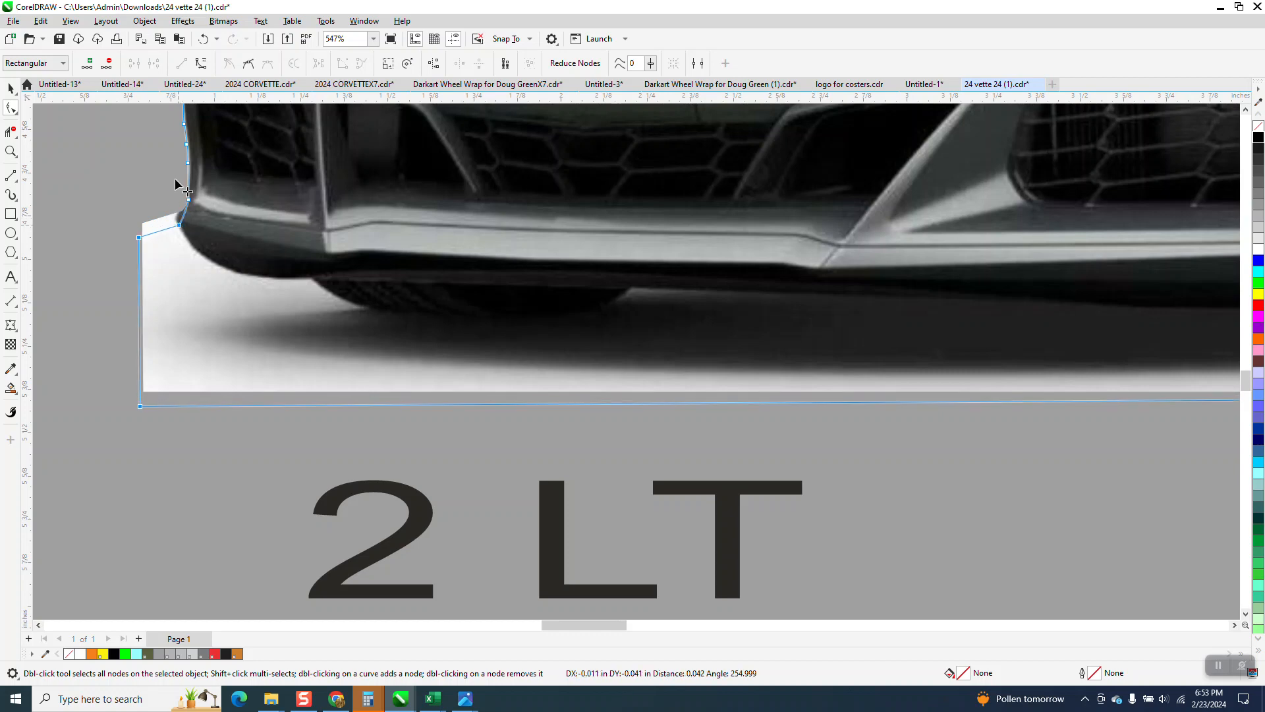
click(203, 39)
click(143, 229)
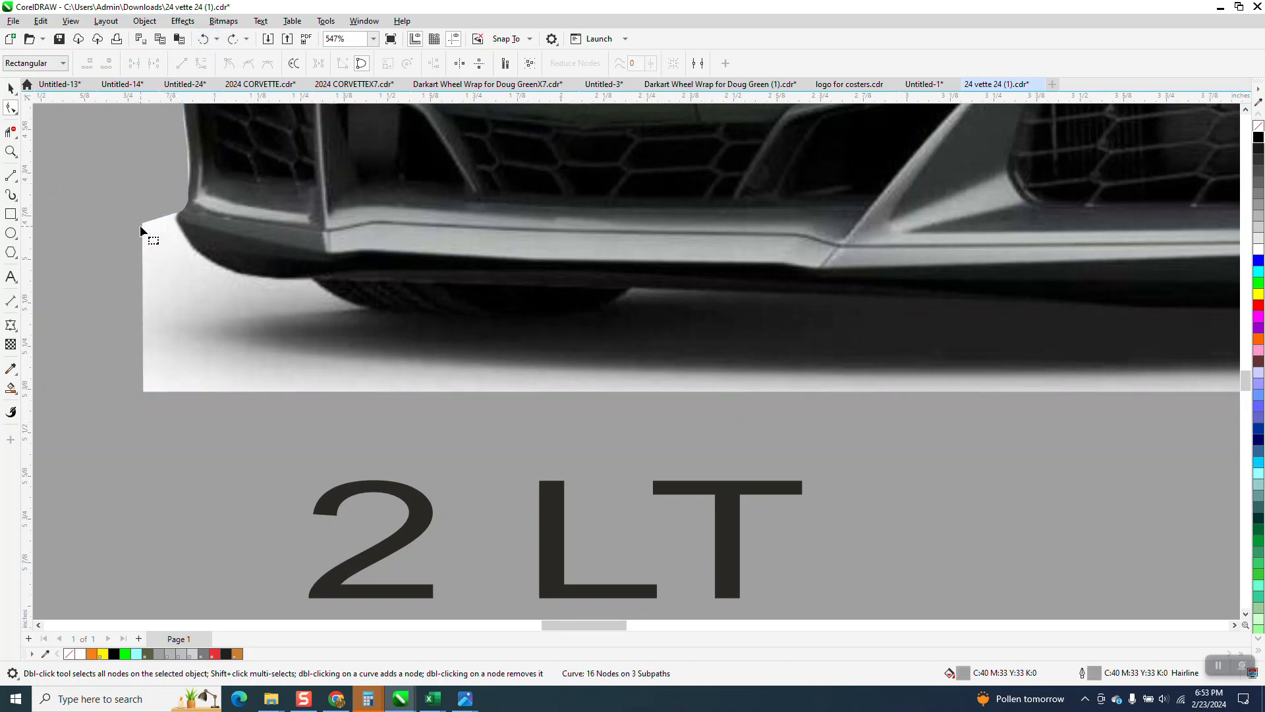
Lower only the outline node at the front bumper tip level with the ground area's upper corner, and delete the surplus node there.
click(141, 224)
click(183, 219)
drag(183, 218, 181, 224)
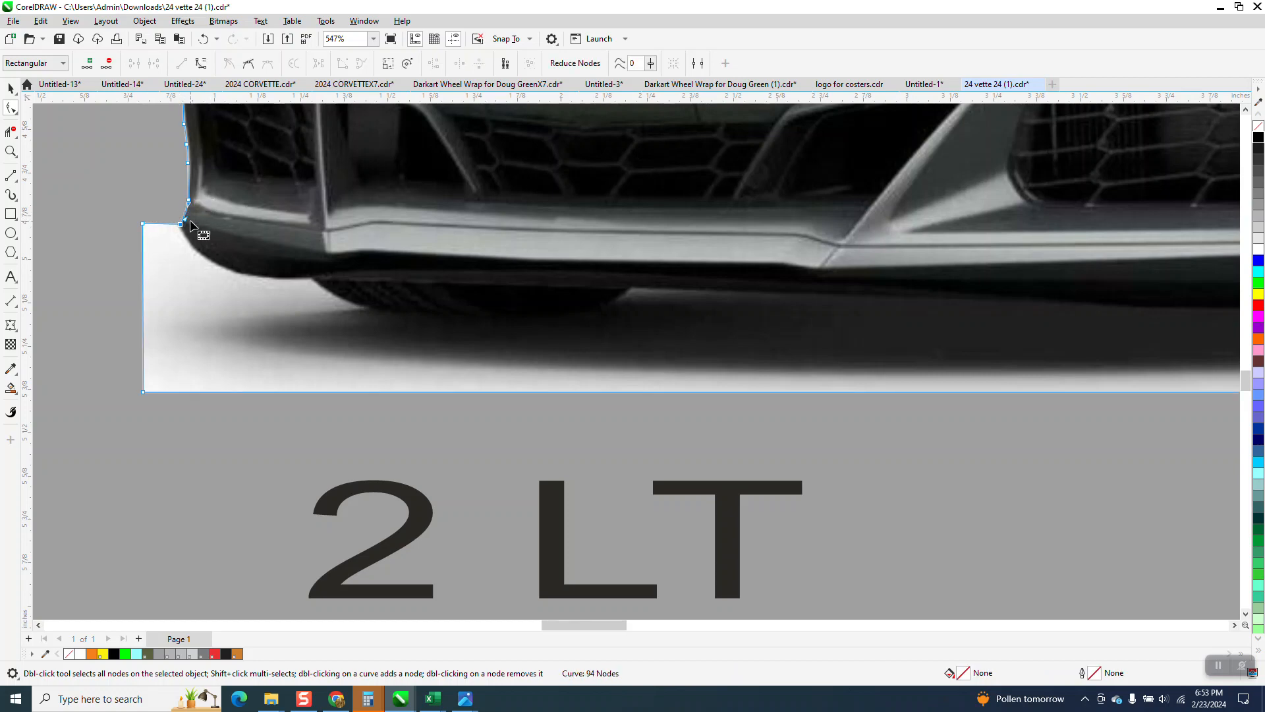
key(Delete)
Finish node editing and deselect the Corvette photo with the whole car in view.
scroll(319, 274, down, 5)
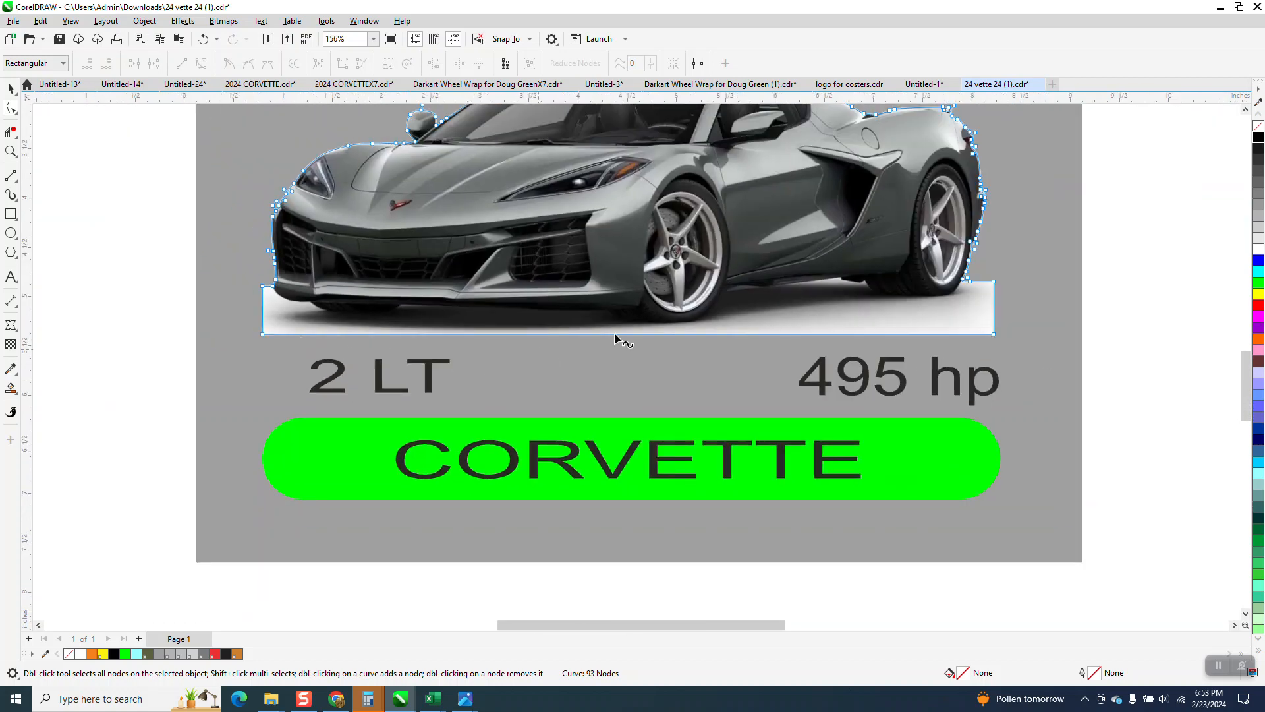
scroll(729, 346, down, 1)
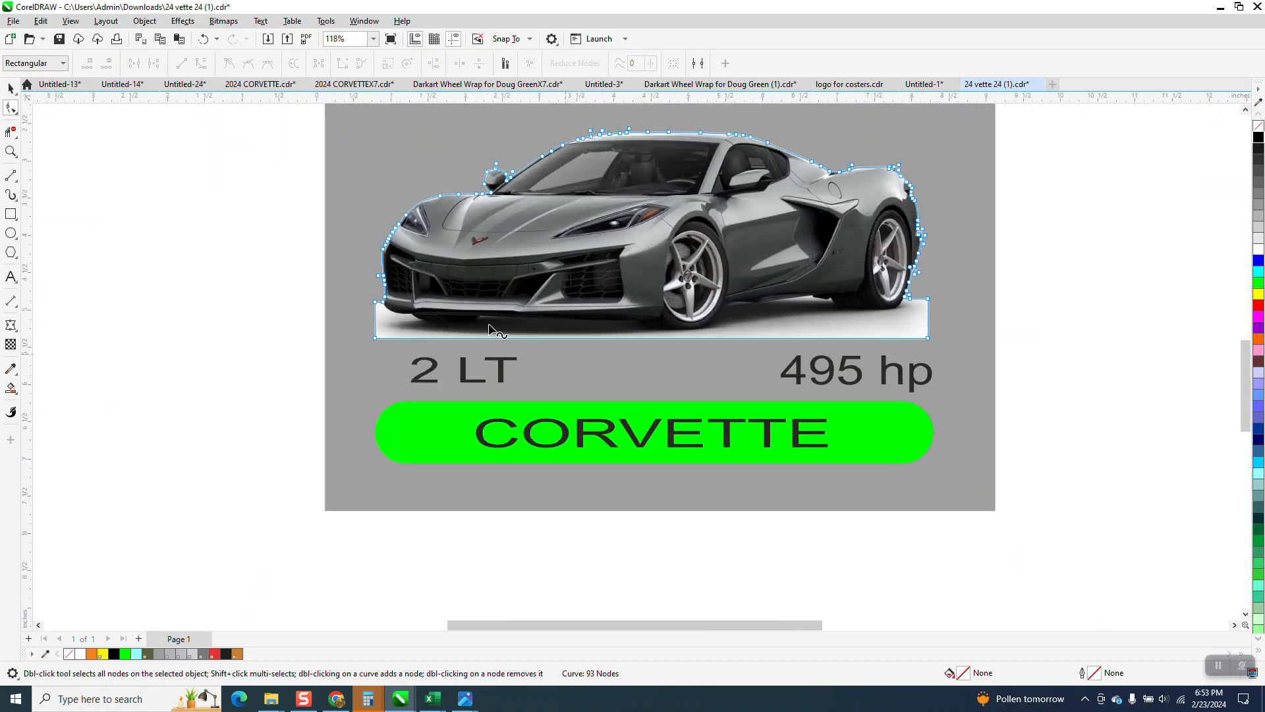
click(10, 87)
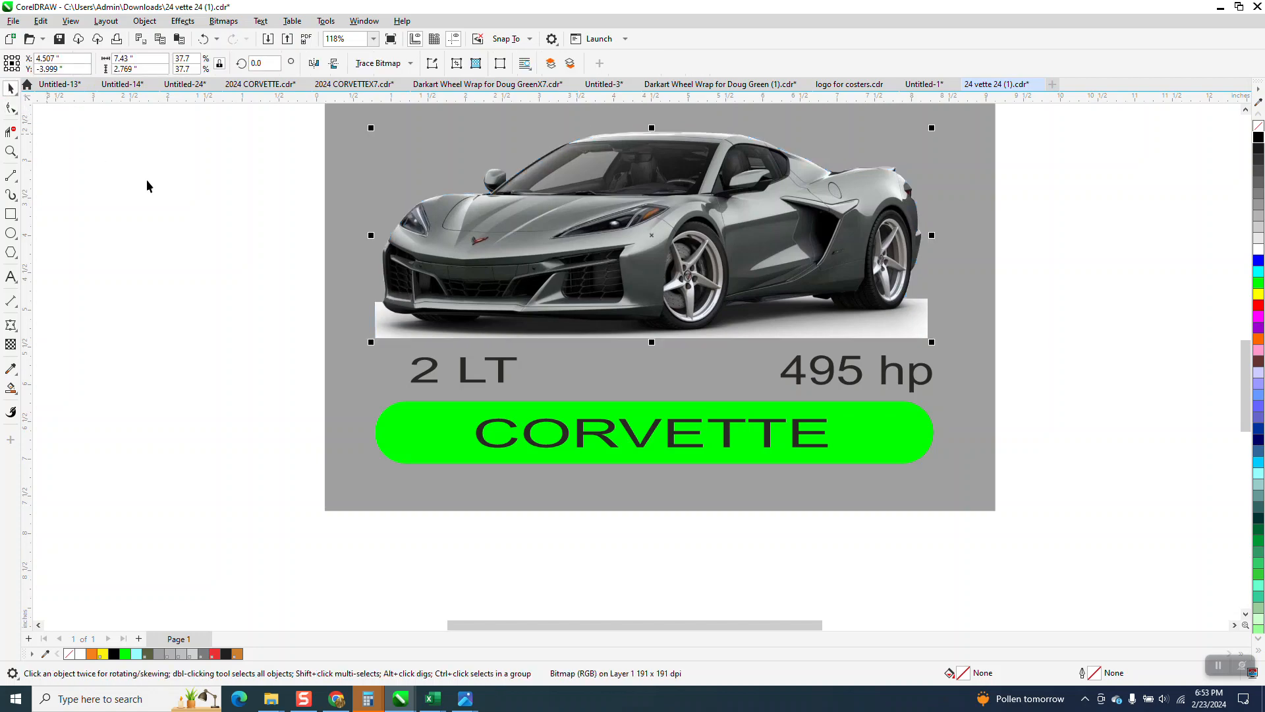
click(287, 306)
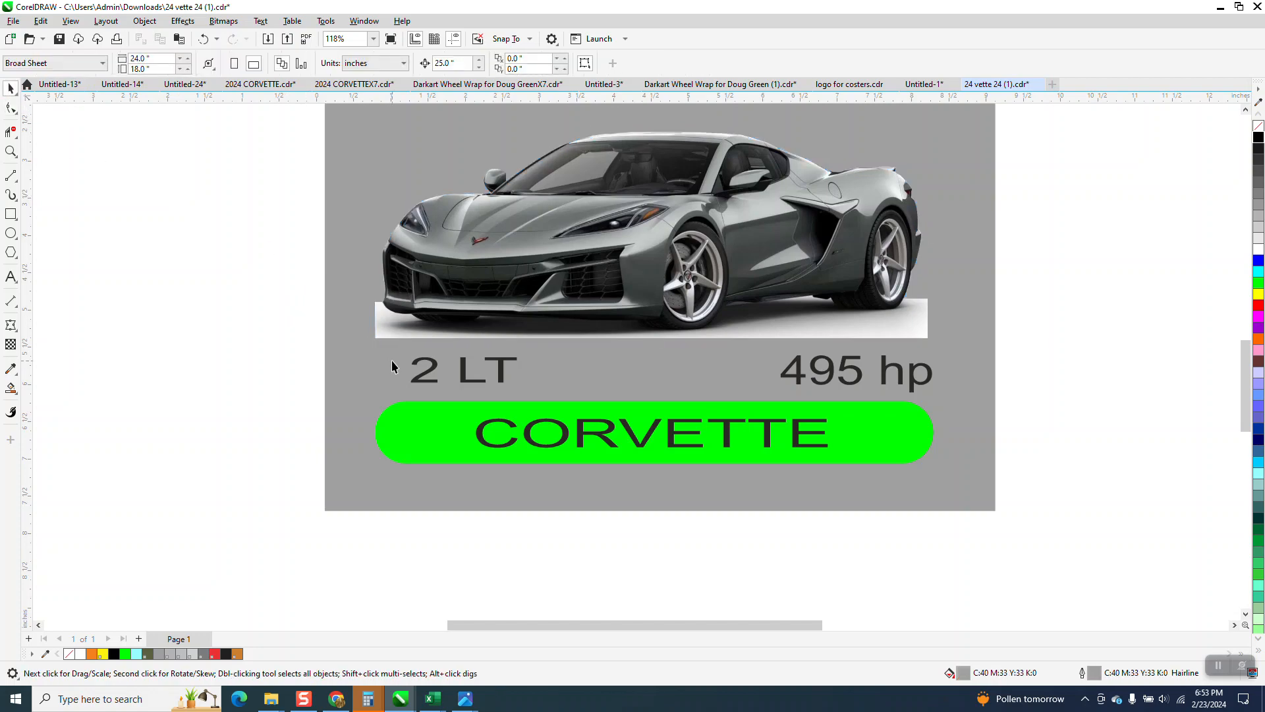